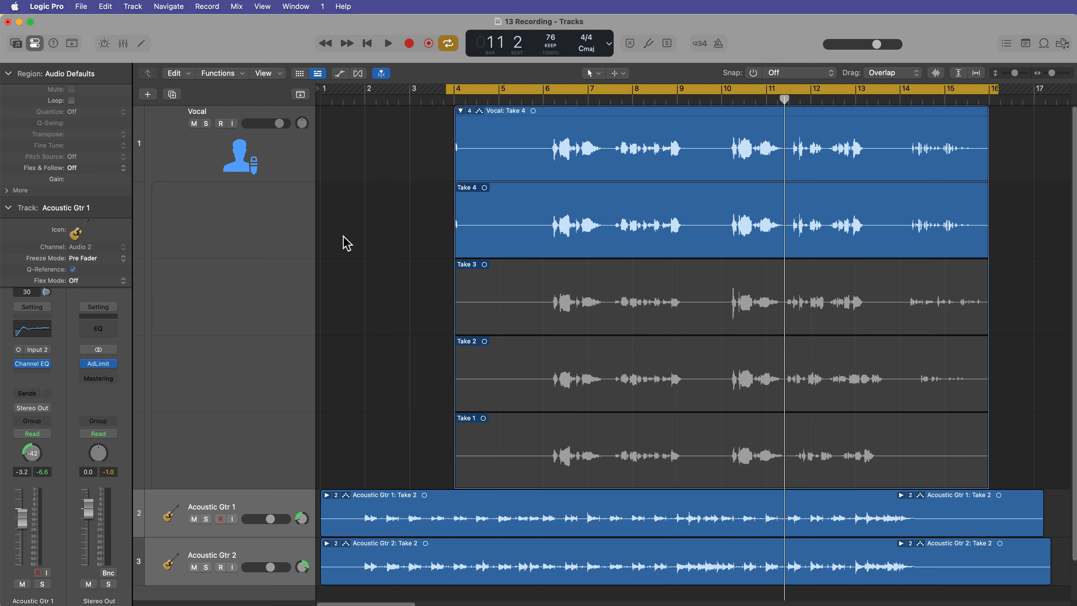
# Make each Vocal take active in turn, going from Take 1 up to Take 4.
pyautogui.click(498, 452)
pyautogui.click(477, 377)
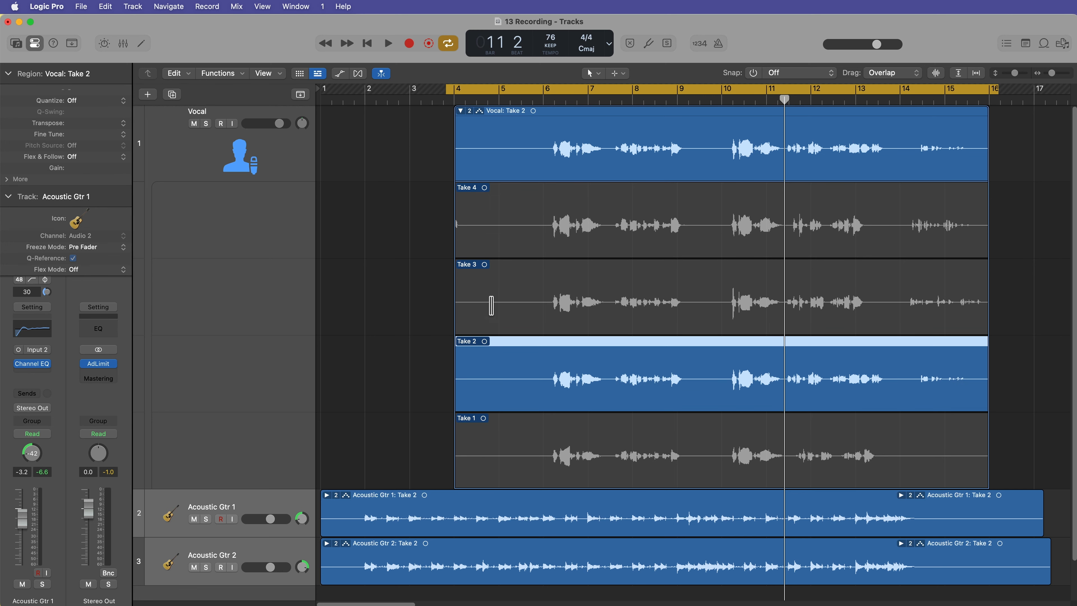
pyautogui.click(497, 265)
pyautogui.click(499, 226)
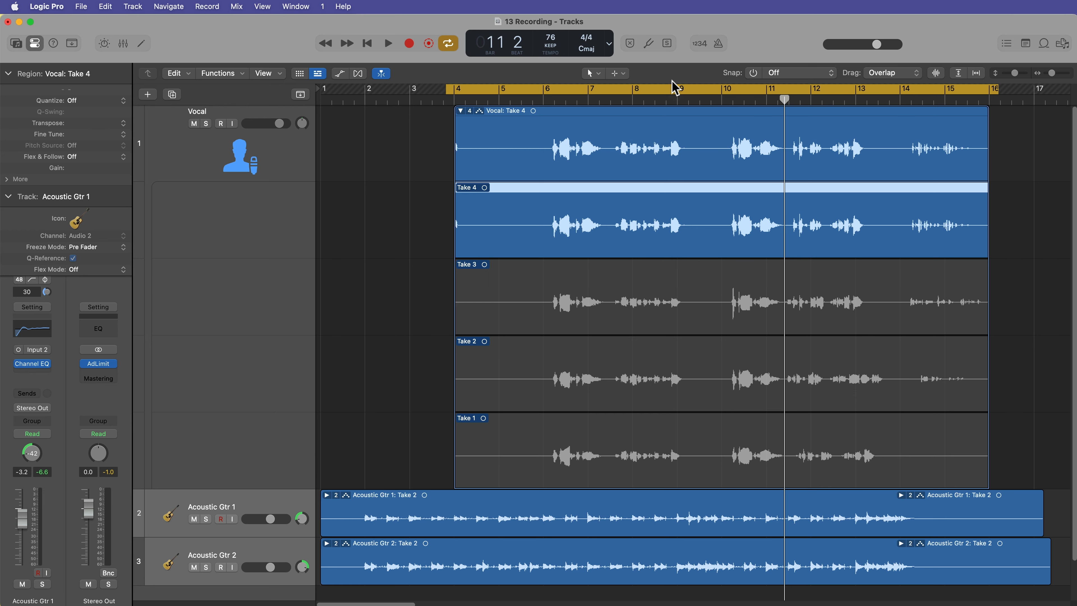
# Collapse the Vocal take folder, enlarge the Vocal track's height, and reopen the folder to show its takes.
pyautogui.click(462, 111)
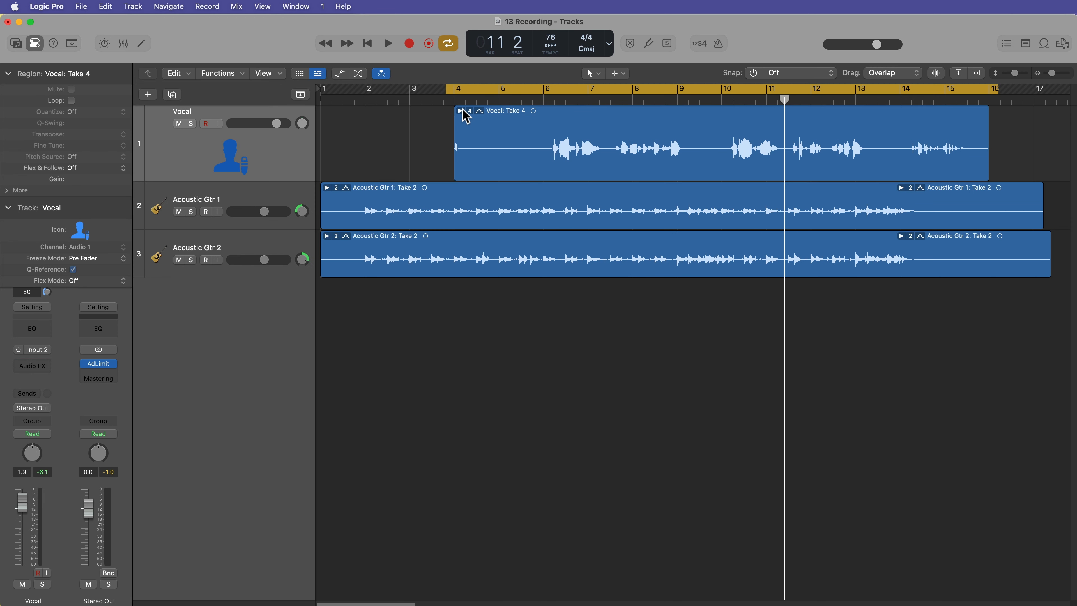
pyautogui.moveTo(298, 181); pyautogui.dragTo(276, 308)
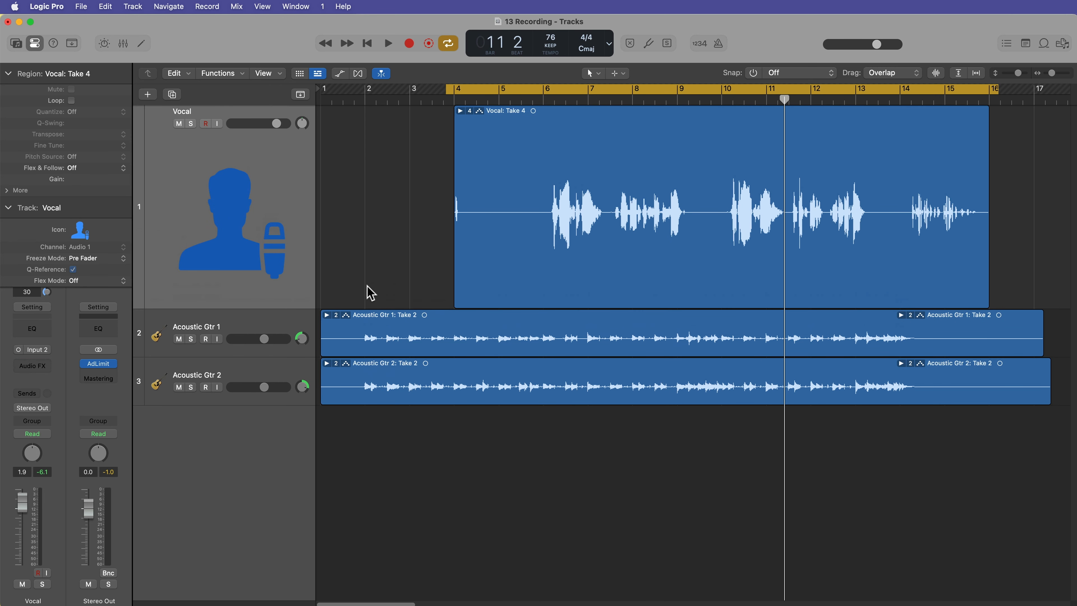
pyautogui.click(562, 215)
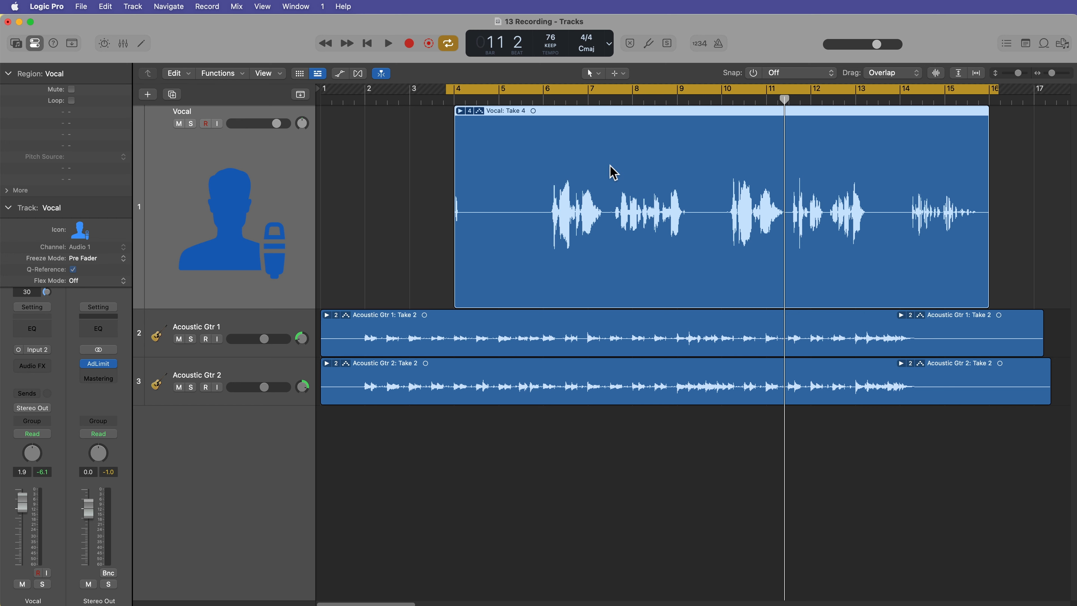
pyautogui.doubleClick(587, 167)
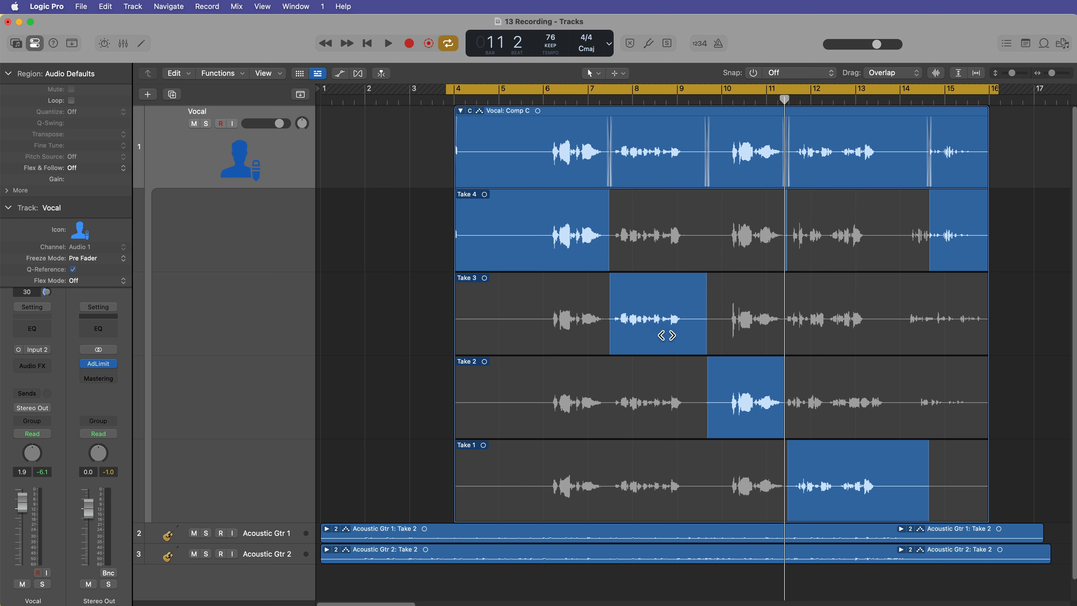
# Switch the Vocal folder's active take from Take 4 to Take 3, to Take 2, and back to Take 3.
pyautogui.click(570, 236)
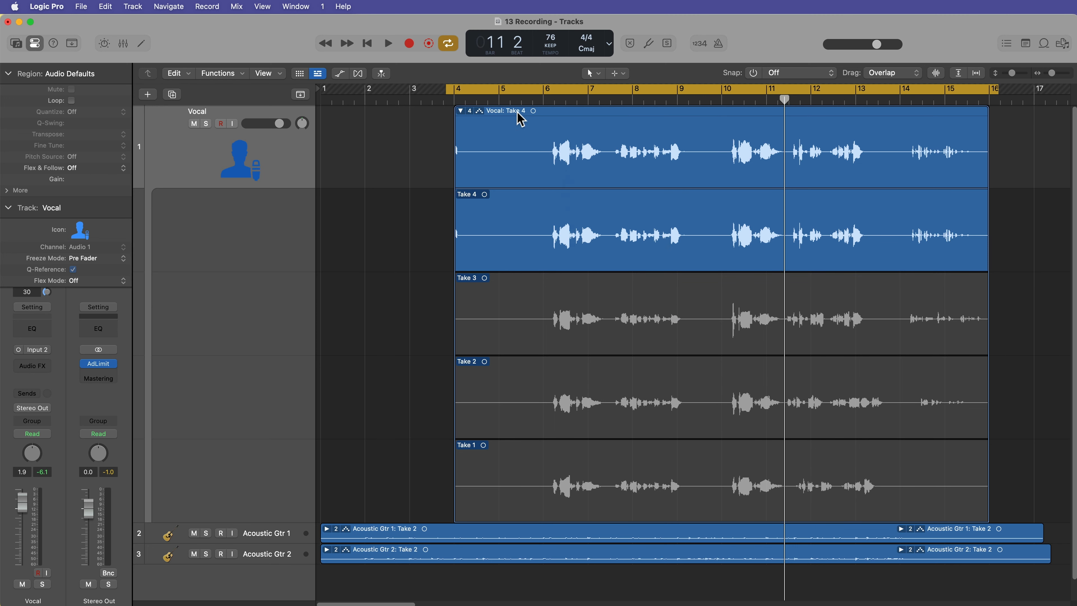
pyautogui.click(457, 101)
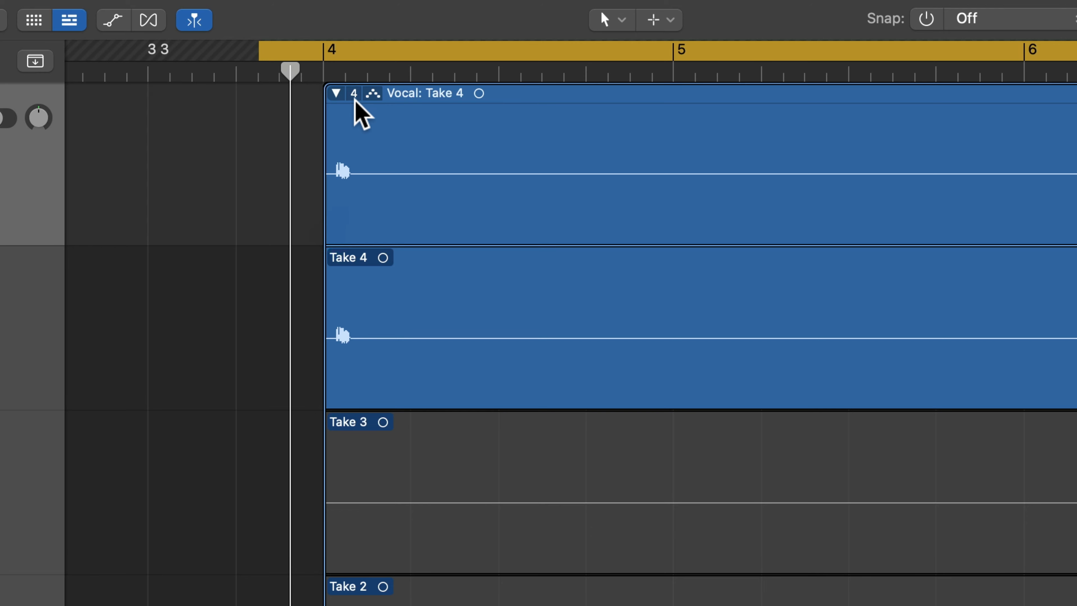
pyautogui.click(470, 110)
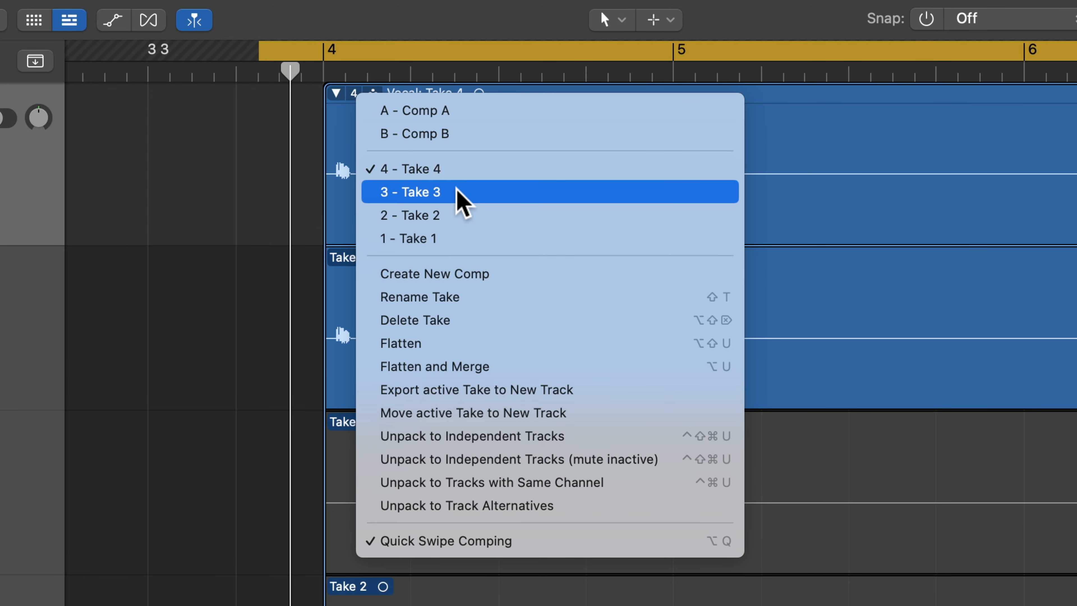
pyautogui.click(460, 197)
pyautogui.click(349, 98)
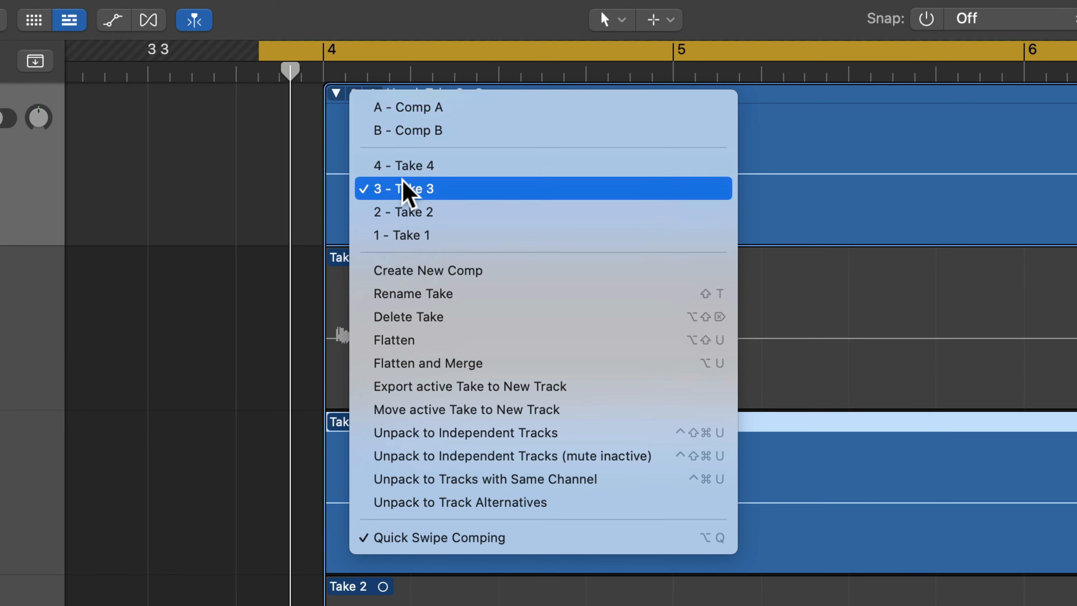
pyautogui.click(403, 212)
pyautogui.click(342, 97)
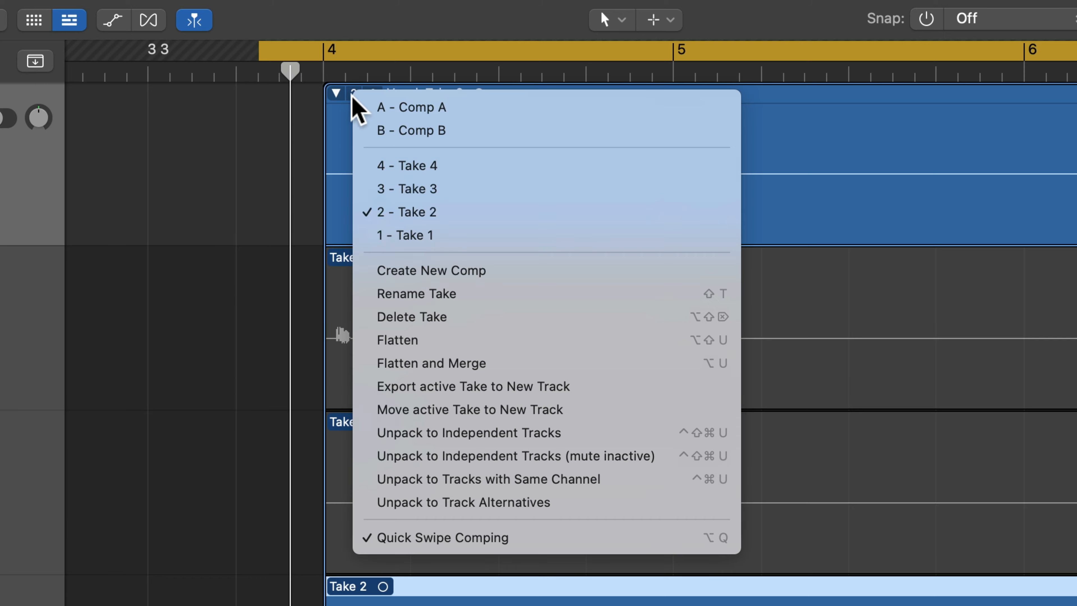
pyautogui.click(464, 186)
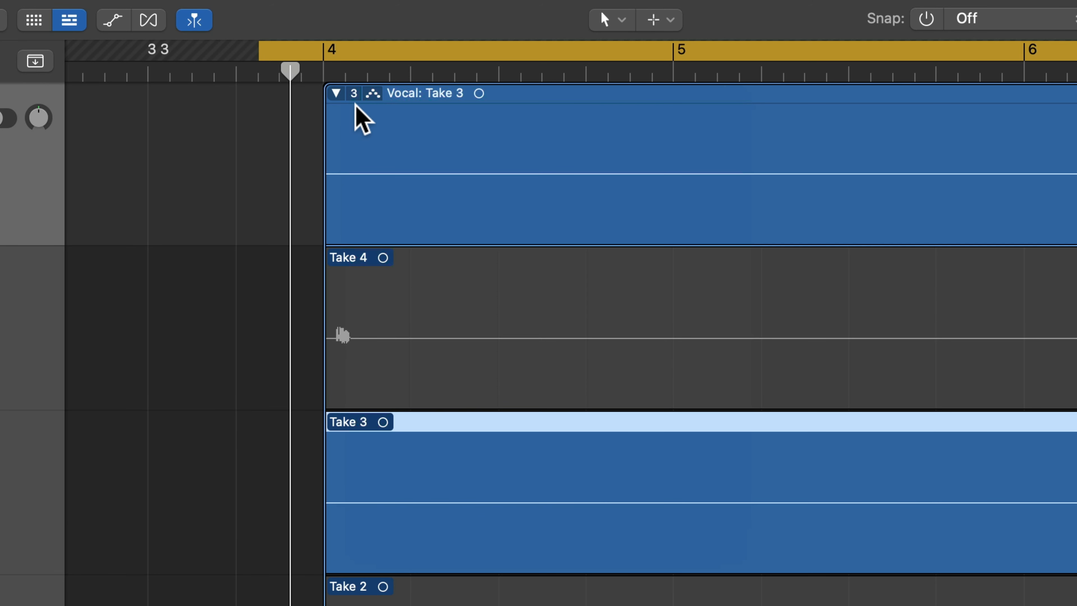
# Collapse and expand the Vocal take folder repeatedly, leaving its take lanes open.
pyautogui.click(337, 93)
pyautogui.click(337, 94)
pyautogui.click(337, 94)
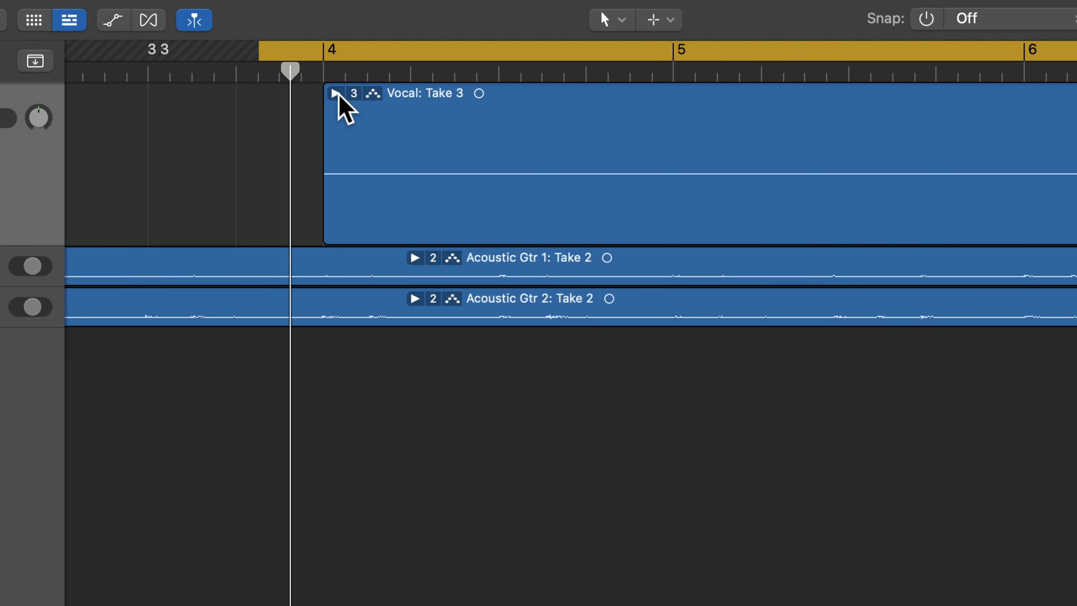
pyautogui.click(336, 94)
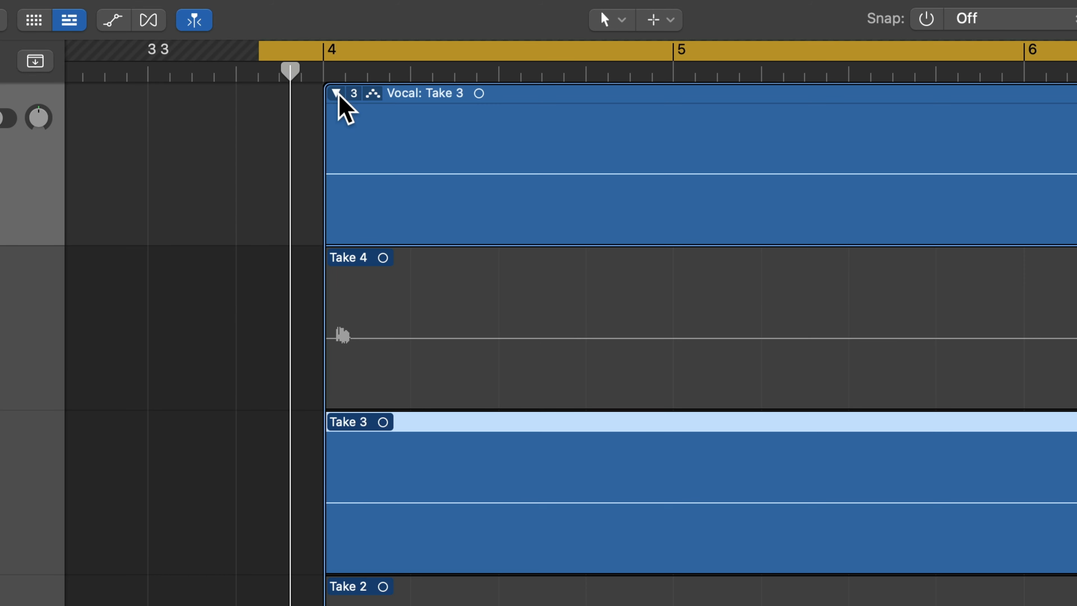
# Turn Quick Swipe Comping off and back on for the Vocal take folder, and deselect the folder.
pyautogui.click(376, 96)
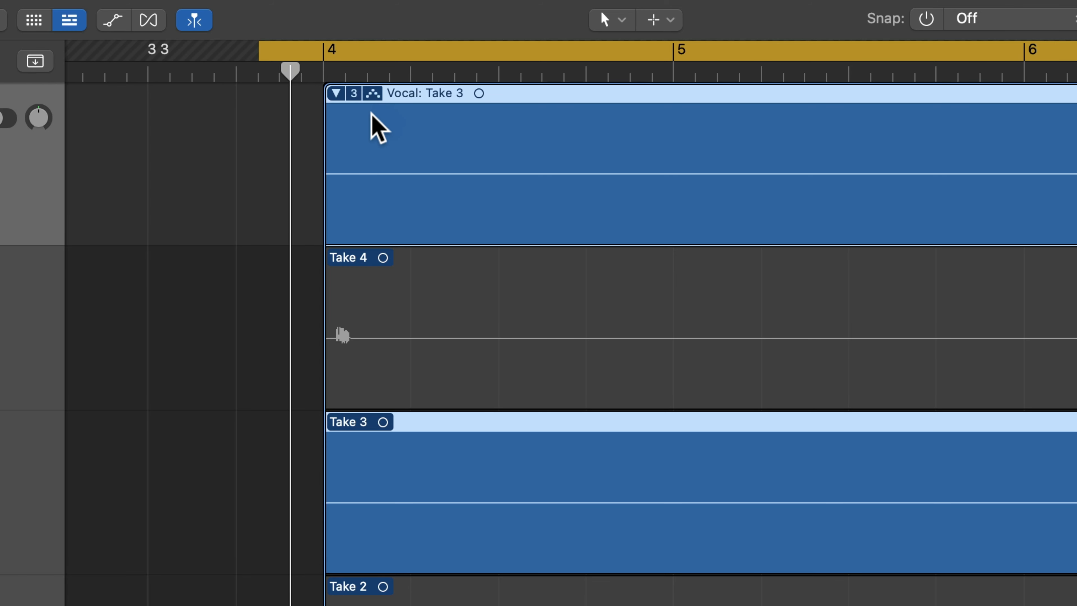
pyautogui.click(373, 93)
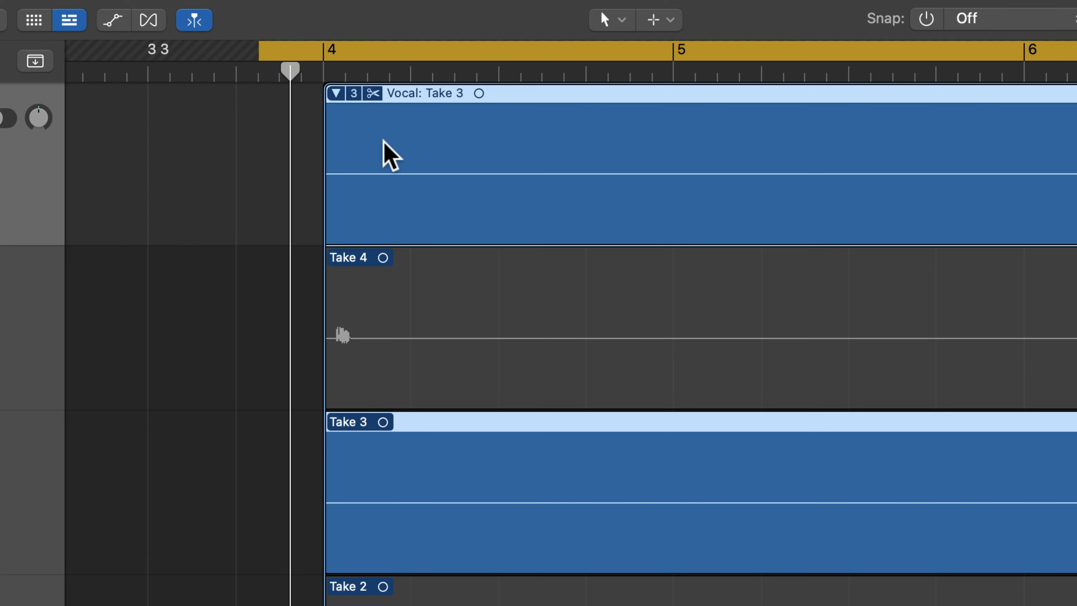
pyautogui.click(373, 92)
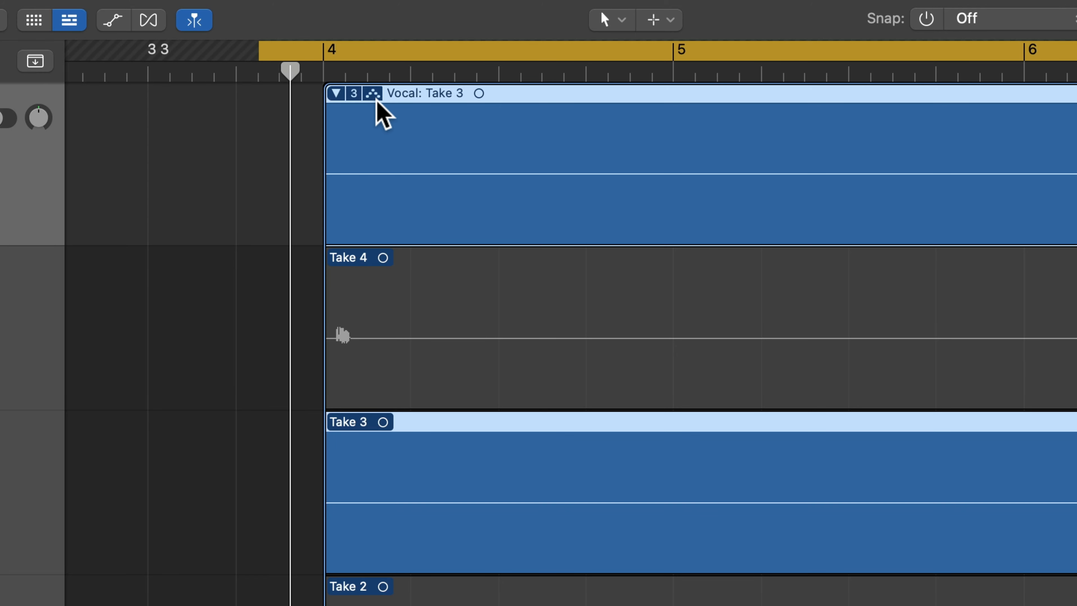
pyautogui.click(264, 157)
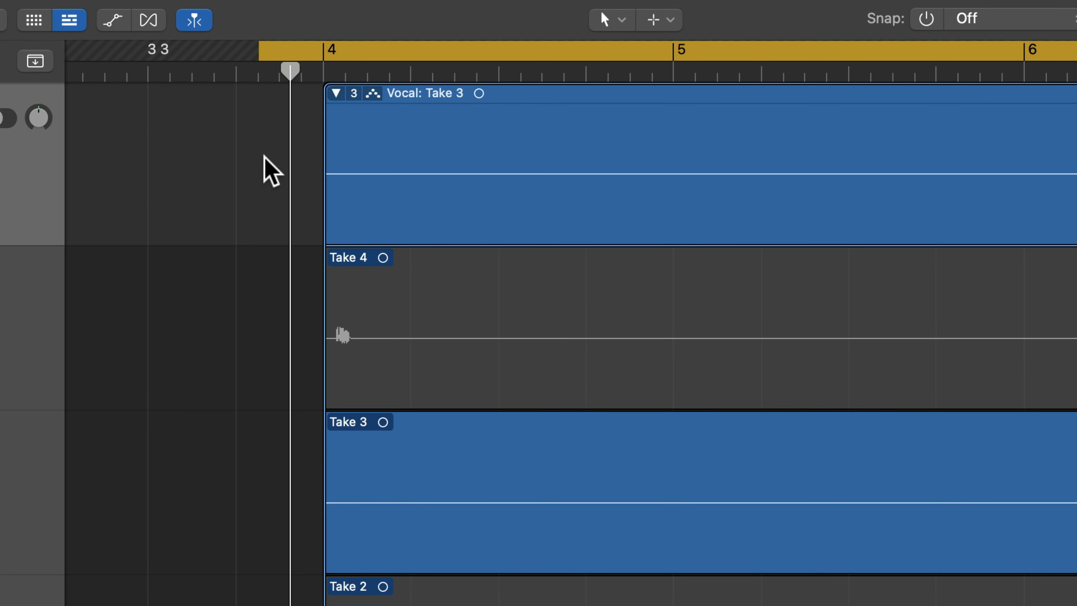
# Select the whole Vocal take folder and toggle its Quick Swipe Comping mode.
pyautogui.press('super+Left')
pyautogui.press('super+Left')
pyautogui.press('super+Left')
pyautogui.press('super+Left')
pyautogui.press('super+Left')
pyautogui.click(451, 138)
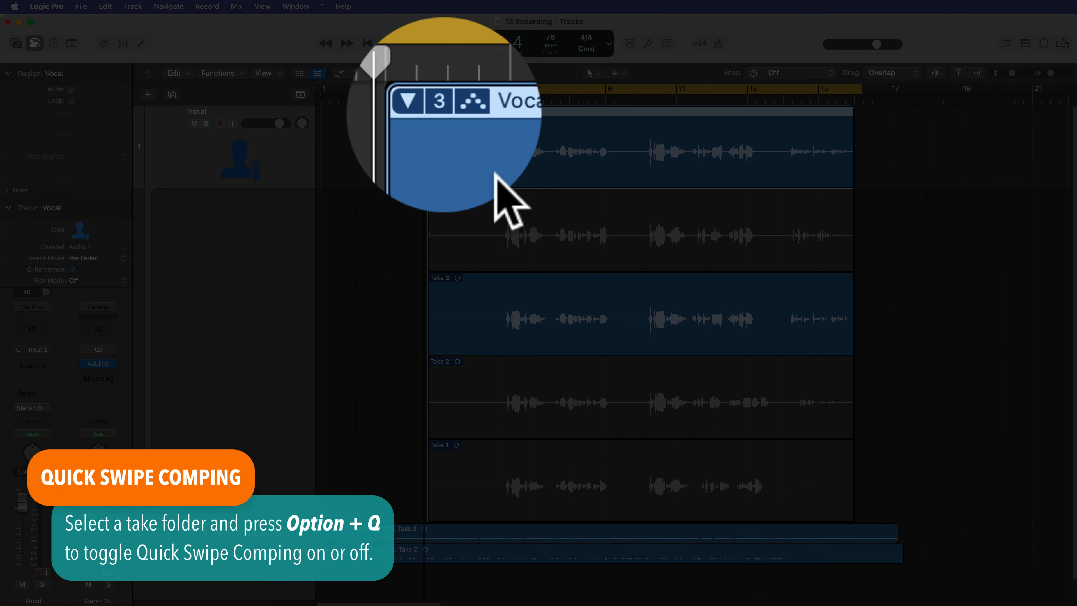
pyautogui.hotkey('alt', 'q')
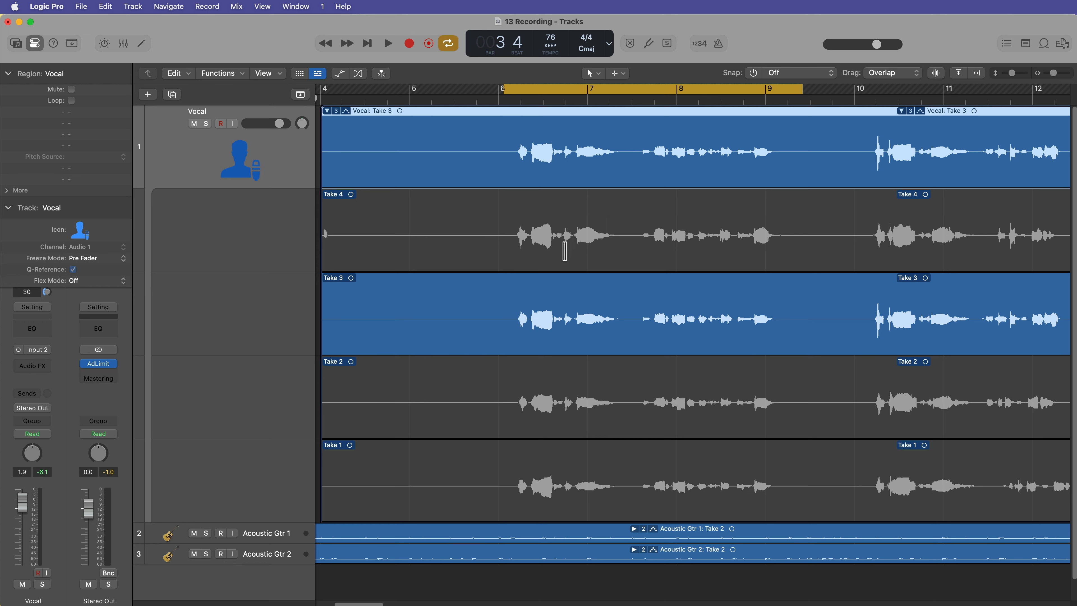
# Make Take 1 active and play back the first vocal phrase.
pyautogui.click(569, 479)
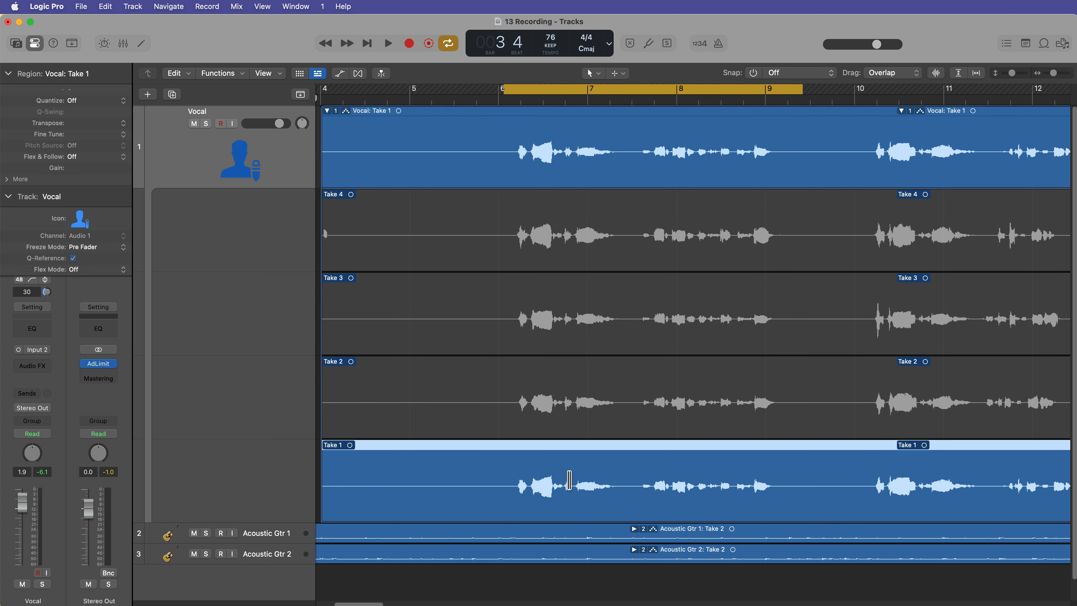
pyautogui.press('space')
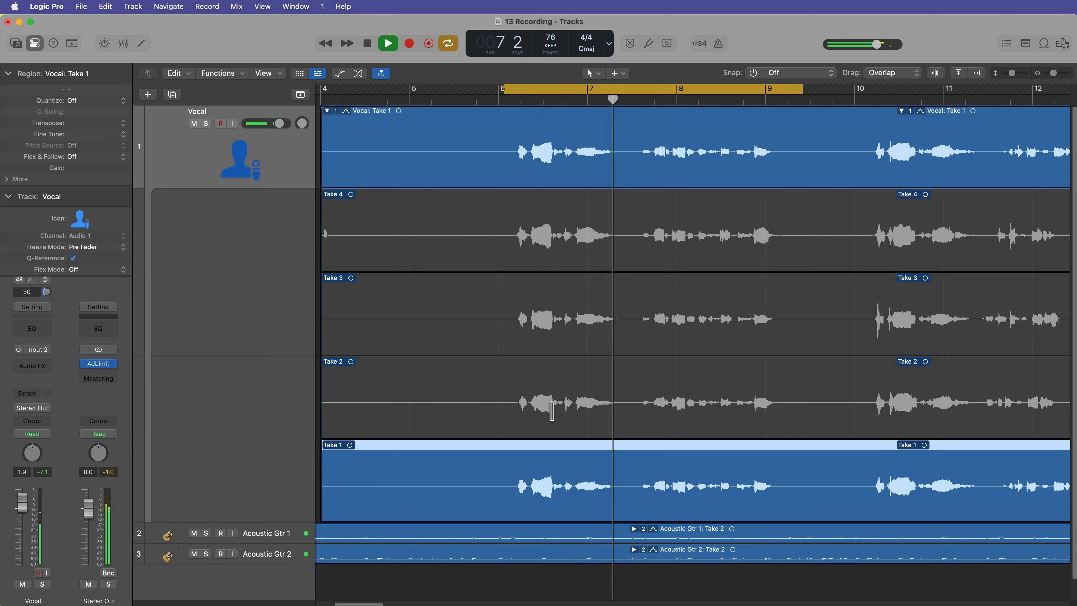
pyautogui.press('space')
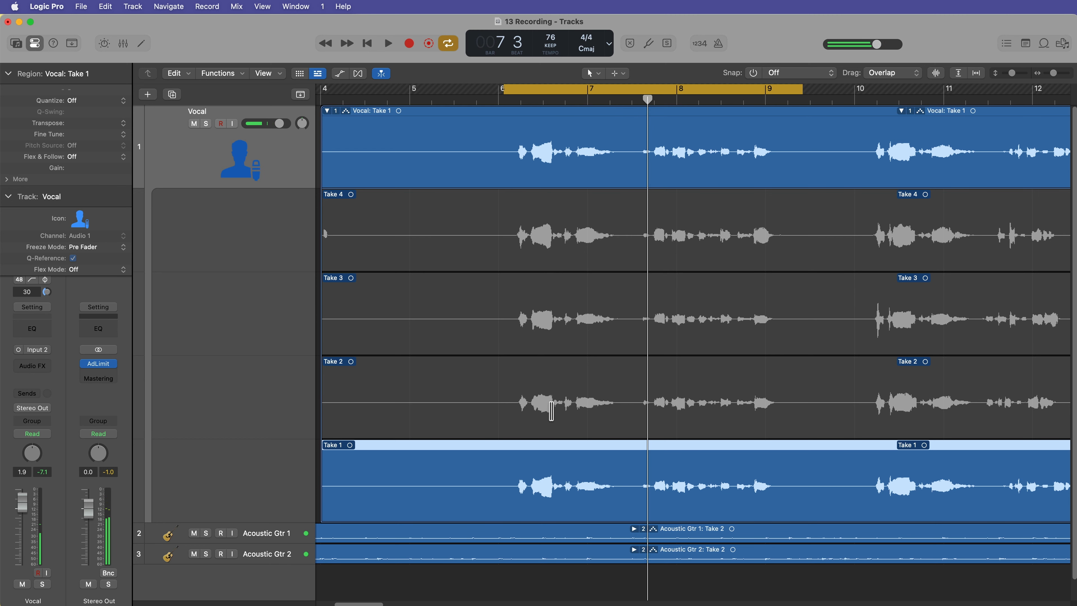
# Make Take 2 active and shorten the cycle range to end about halfway through bar 7, and start looped playback.
pyautogui.click(551, 410)
pyautogui.moveTo(801, 89); pyautogui.dragTo(635, 115)
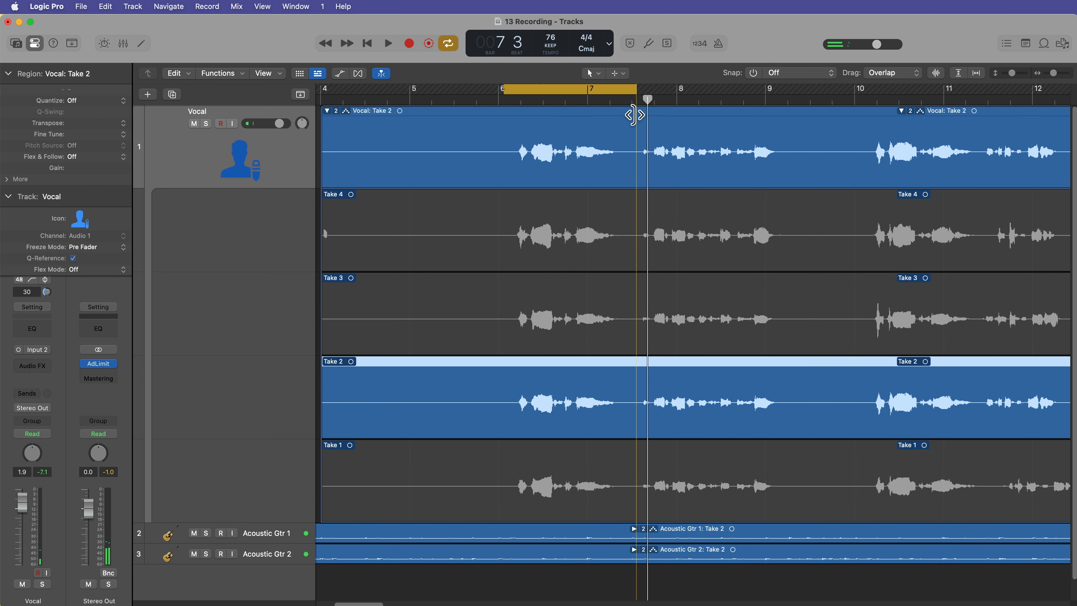
pyautogui.press('space')
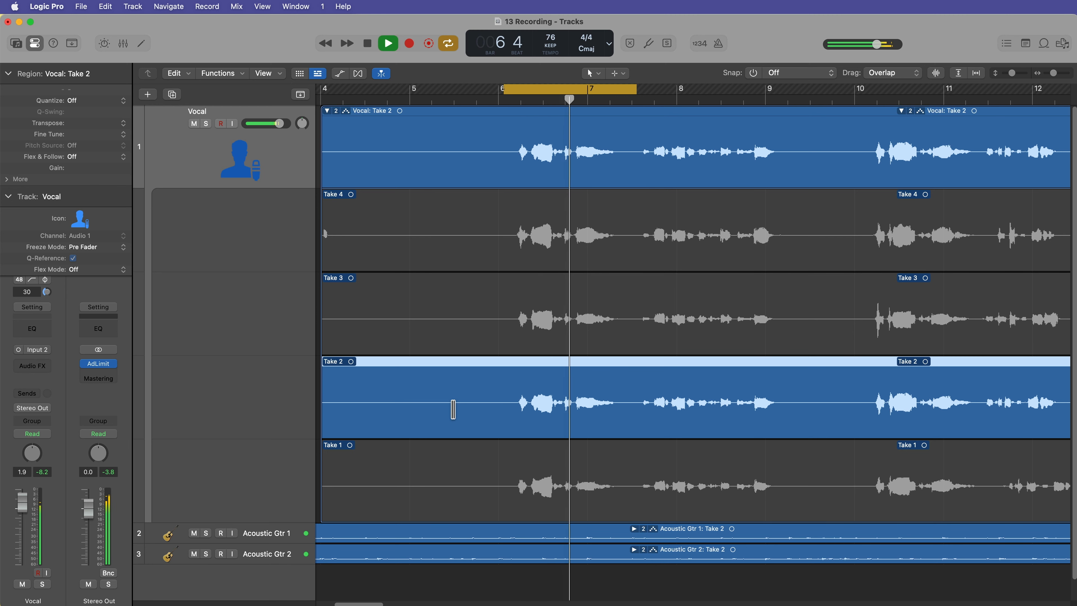
# Audition Take 3, Take 2, Take 1 and Take 4 during looped playback of the first phrase, leaving Take 4 active.
pyautogui.click(560, 323)
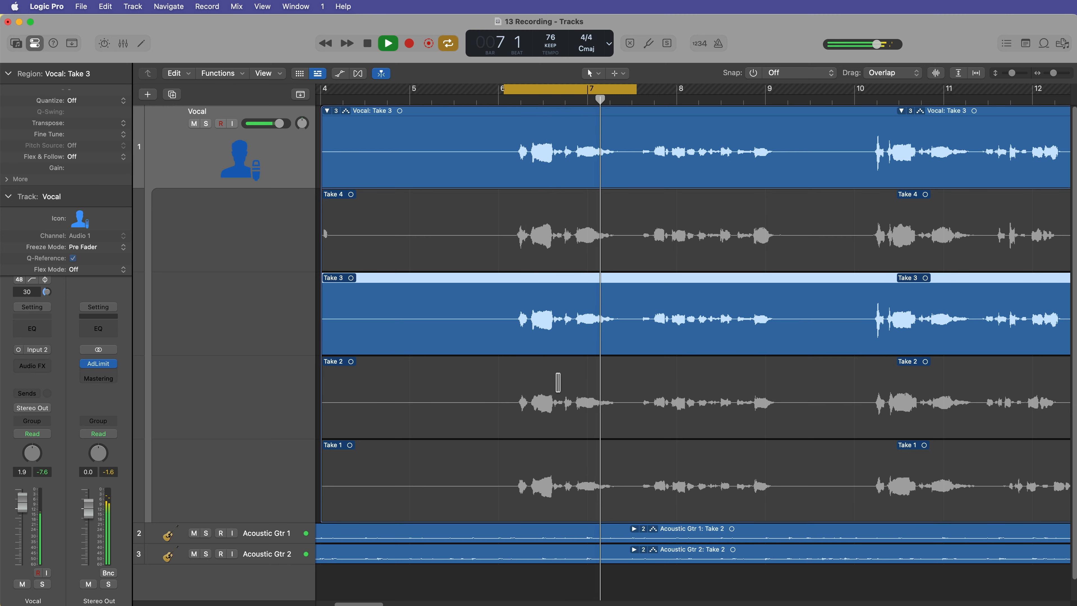
pyautogui.click(481, 422)
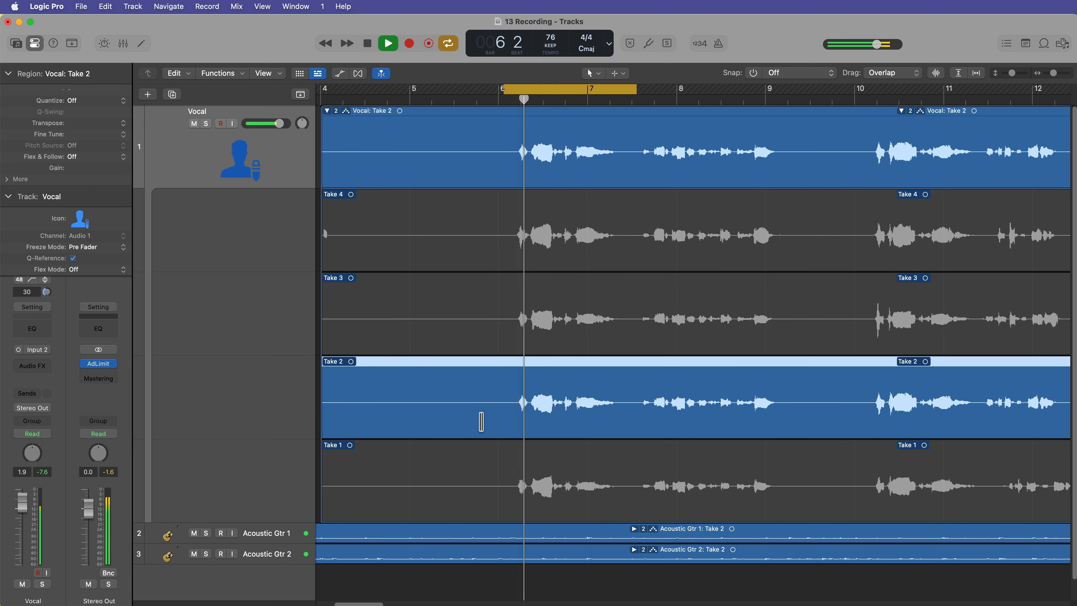
pyautogui.click(489, 475)
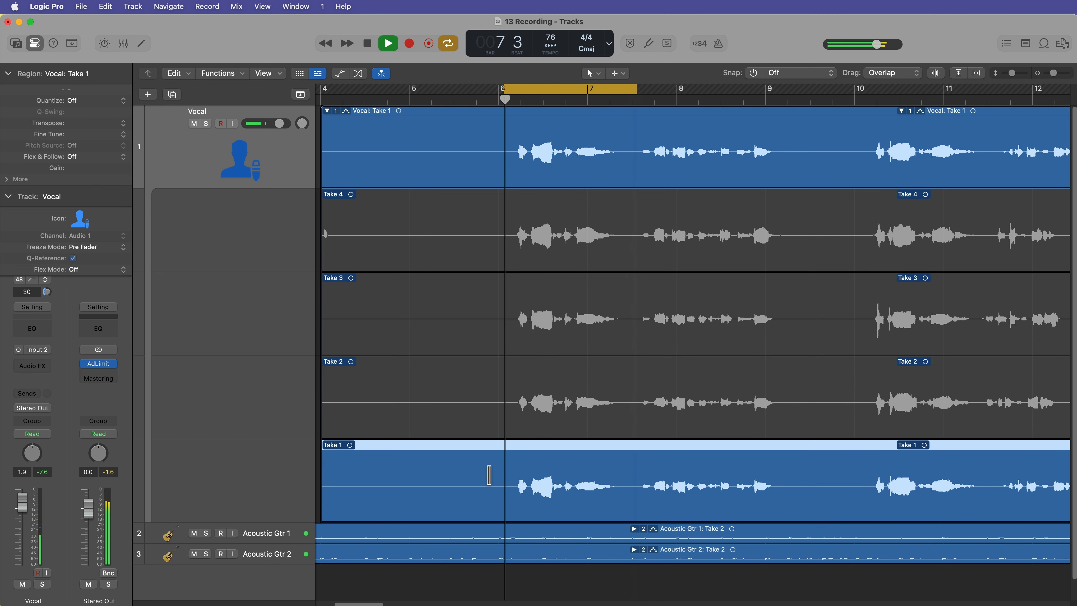
pyautogui.click(491, 218)
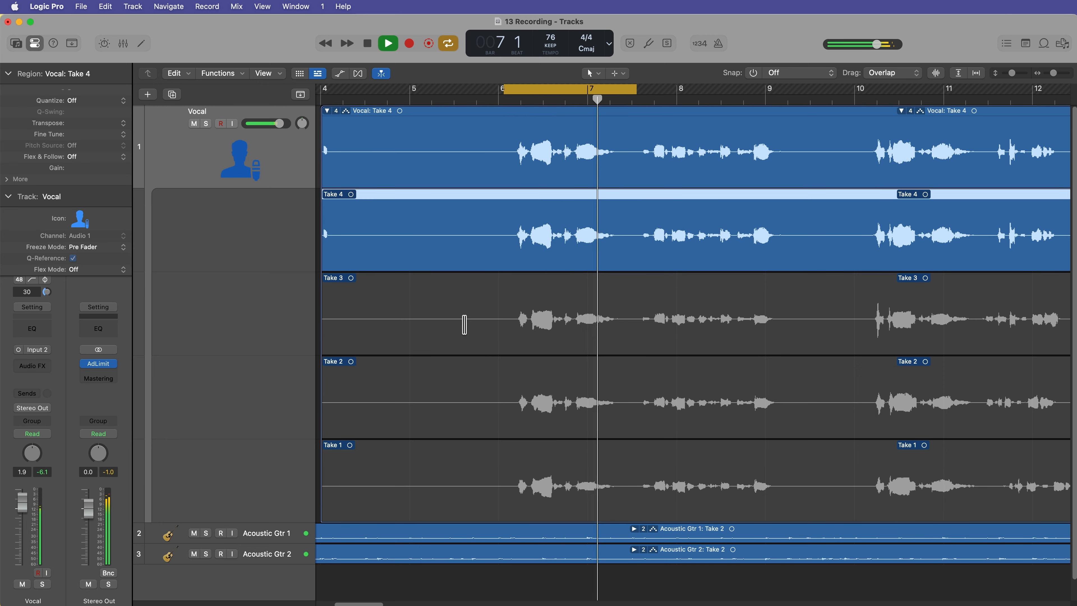
pyautogui.press('space')
# Set the cycle range around the second vocal phrase, from about mid-bar 7 to late bar 9, and play it.
pyautogui.moveTo(834, 88); pyautogui.dragTo(626, 88)
pyautogui.press('space')
pyautogui.press('space')
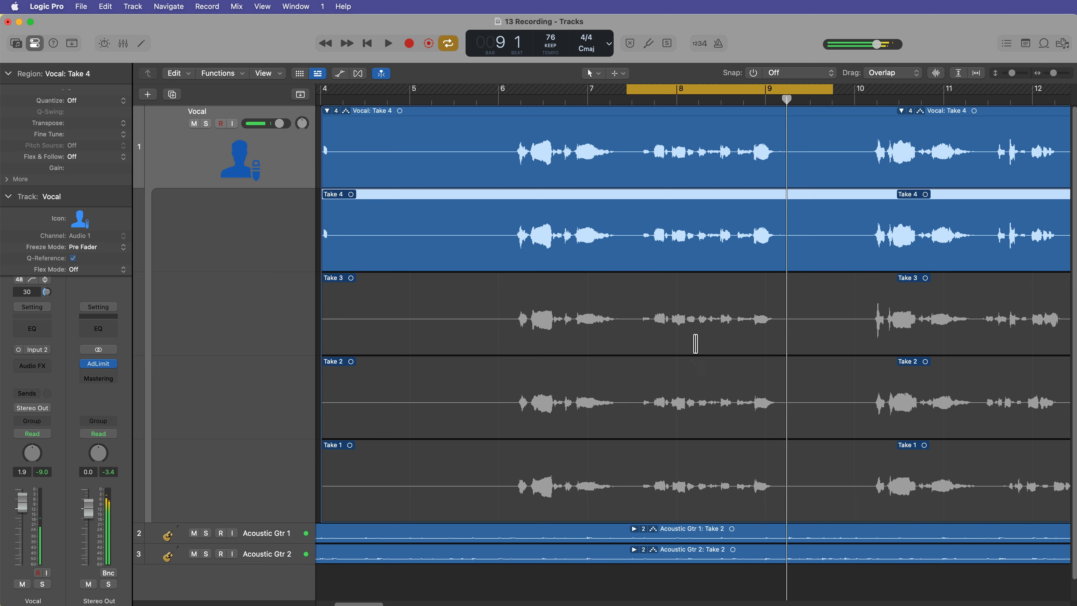
# With Take 4 as the base, comp in Take 3 for the second phrase, from about bar 7.5 to 9.7.
pyautogui.keyDown('alt'); pyautogui.click(693, 334); pyautogui.keyUp('alt')
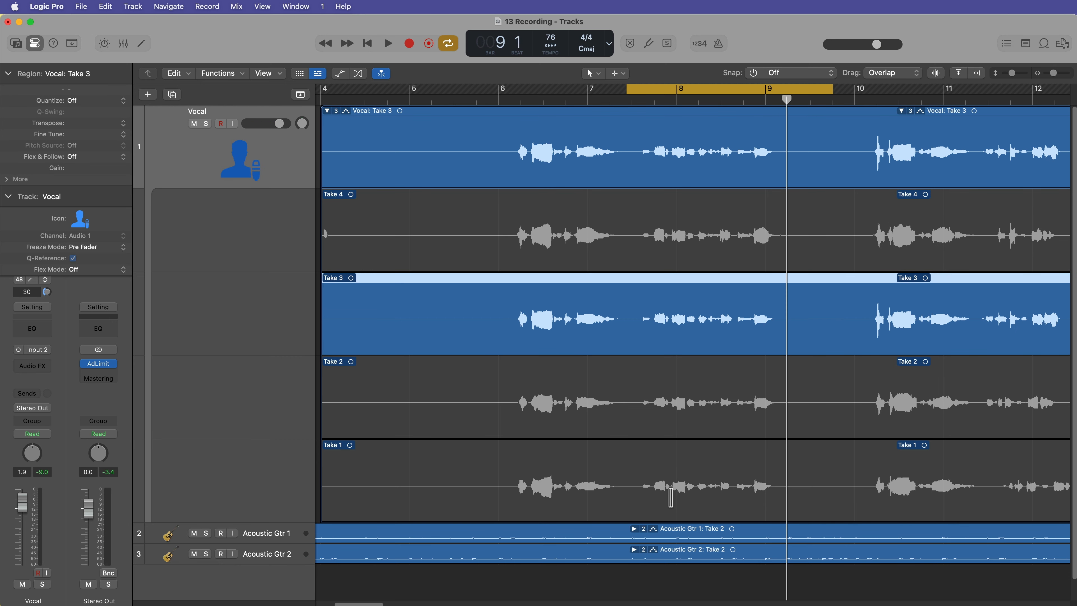
pyautogui.click(654, 268)
pyautogui.click(628, 323)
pyautogui.moveTo(630, 323); pyautogui.dragTo(827, 322)
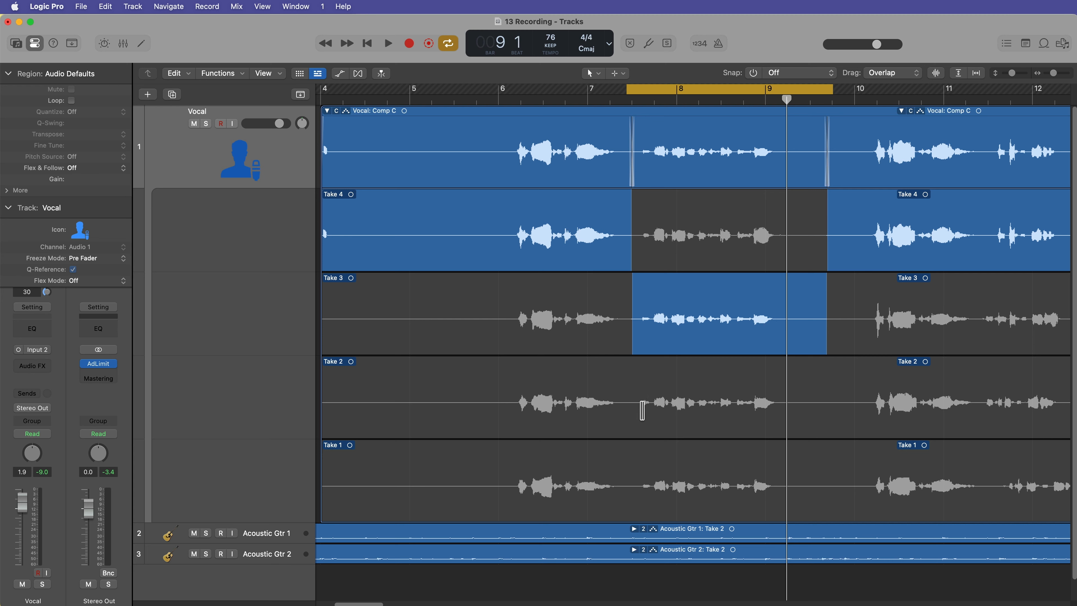
# Replace the second phrase with a Take 2 section and adjust its edges to about bar 7.4 and bar 9.4.
pyautogui.moveTo(634, 378); pyautogui.dragTo(840, 395)
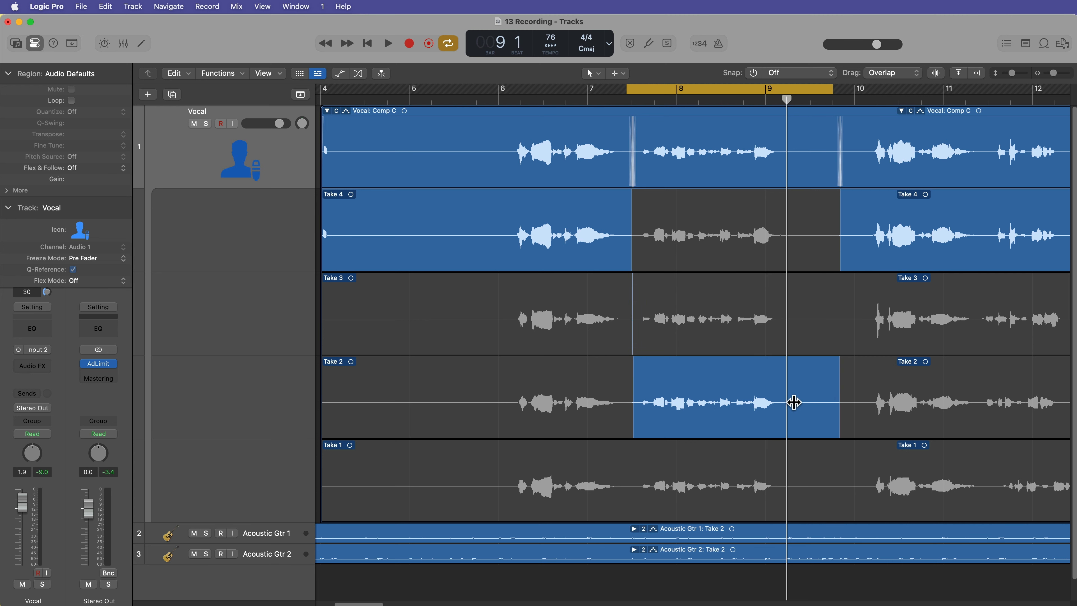
pyautogui.moveTo(633, 380)
pyautogui.mouseDown()
pyautogui.moveTo(616, 383)
pyautogui.moveTo(626, 383)
pyautogui.mouseUp()
pyautogui.moveTo(839, 391); pyautogui.dragTo(803, 391)
# Audition the alternative takes for the second phrase during looped playback and leave Take 4 active for it.
pyautogui.click(678, 319)
pyautogui.click(676, 397)
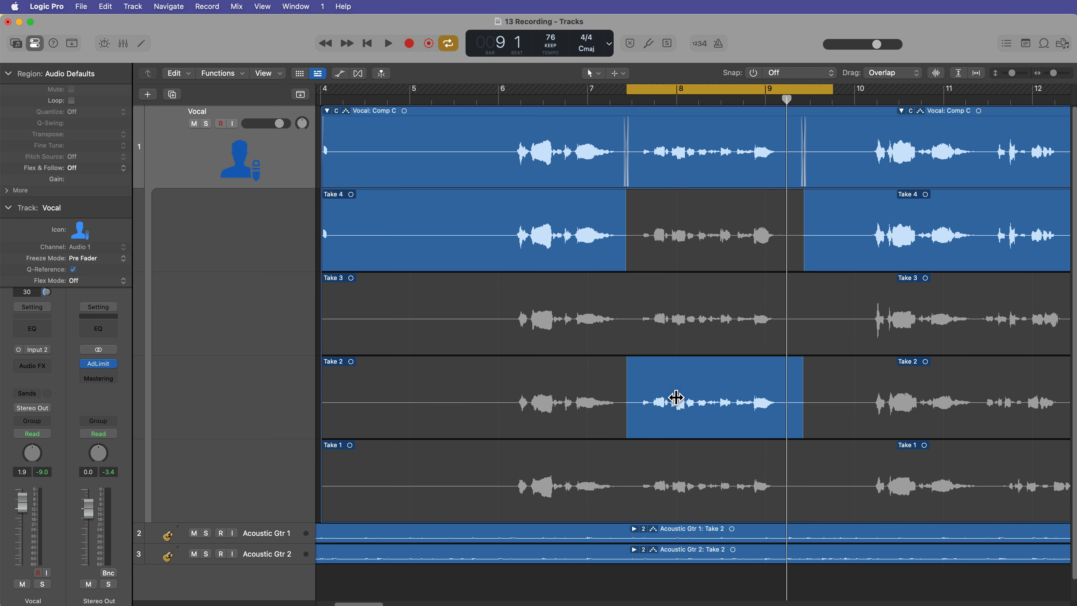
pyautogui.press('space')
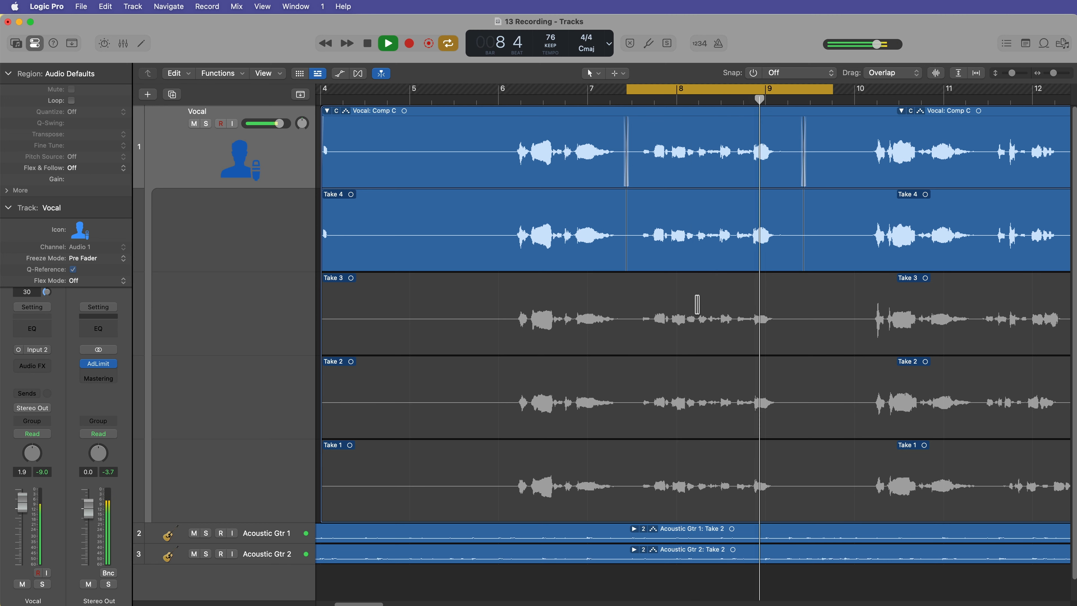
pyautogui.click(697, 304)
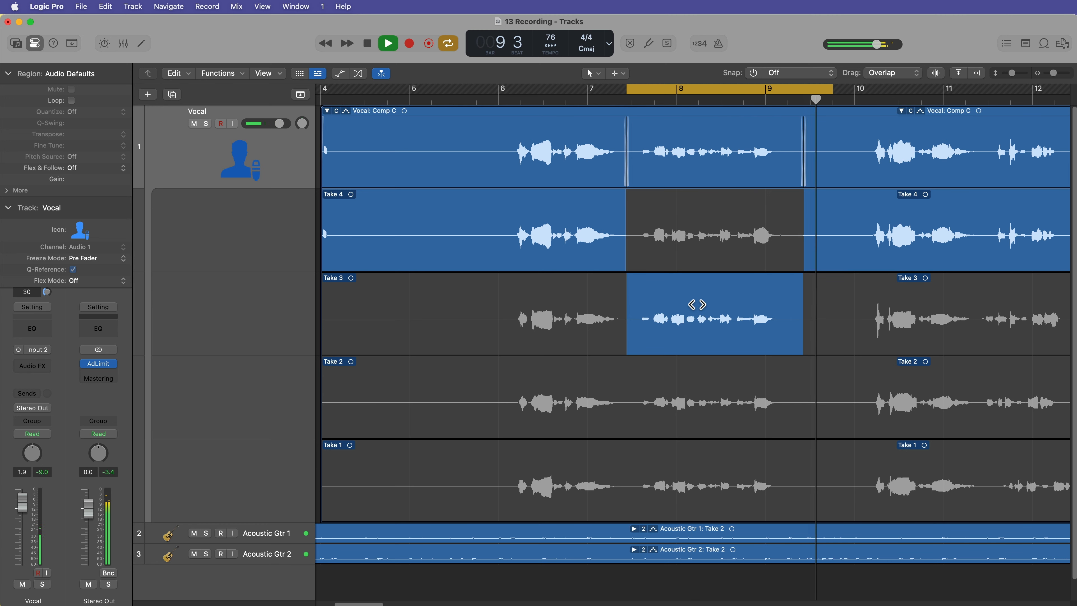
pyautogui.click(723, 477)
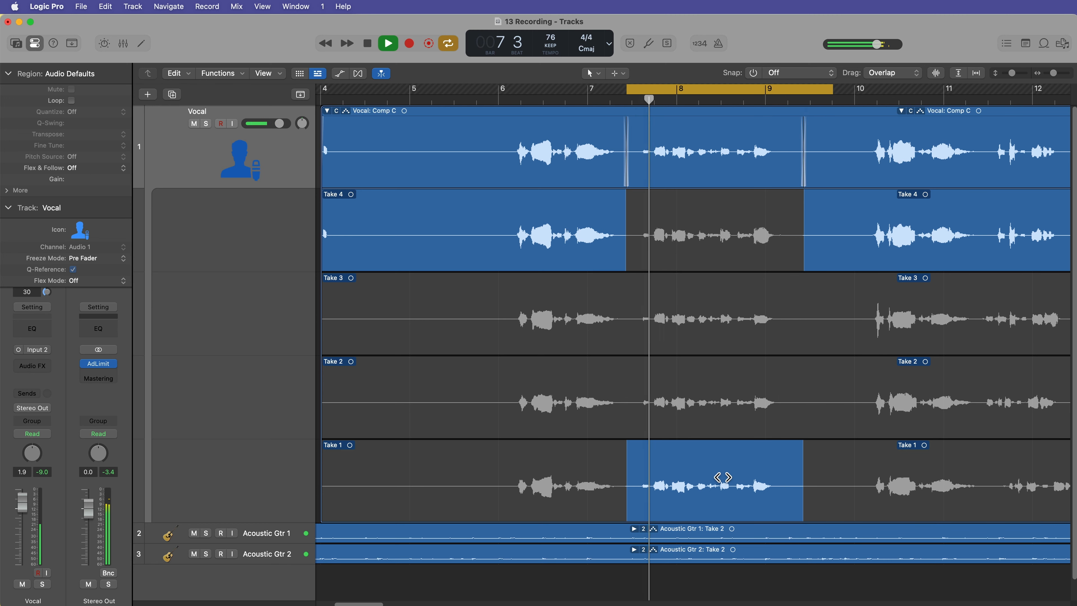
pyautogui.press('space')
pyautogui.click(694, 228)
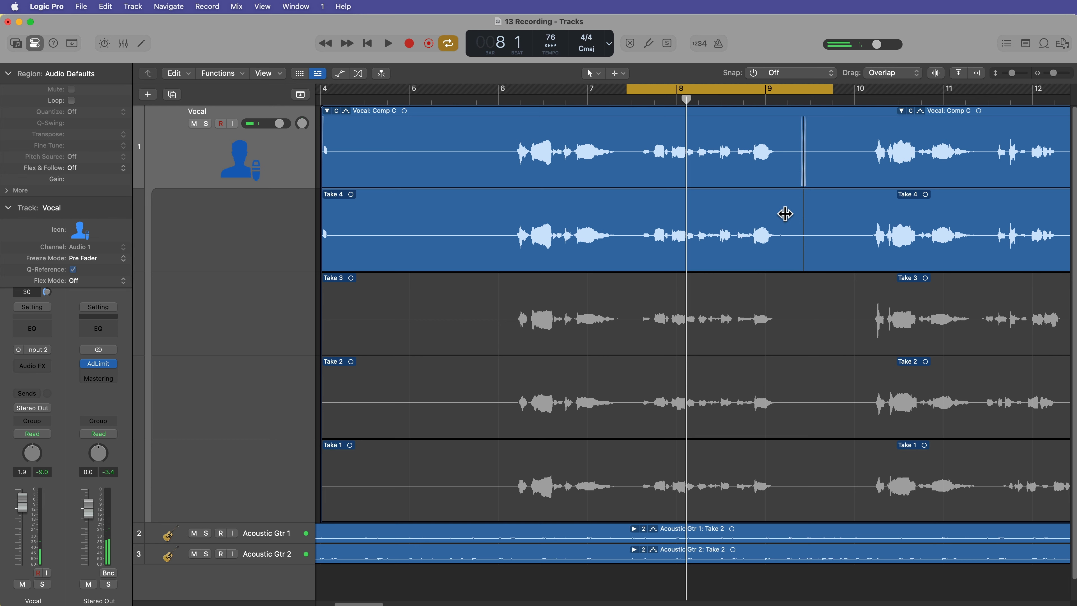
# Turn cycle mode off and comp in Take 3 for the third phrase, from about bar 9.7 to bar 13.8.
pyautogui.press('c')
pyautogui.hscroll(10, 719, 271)
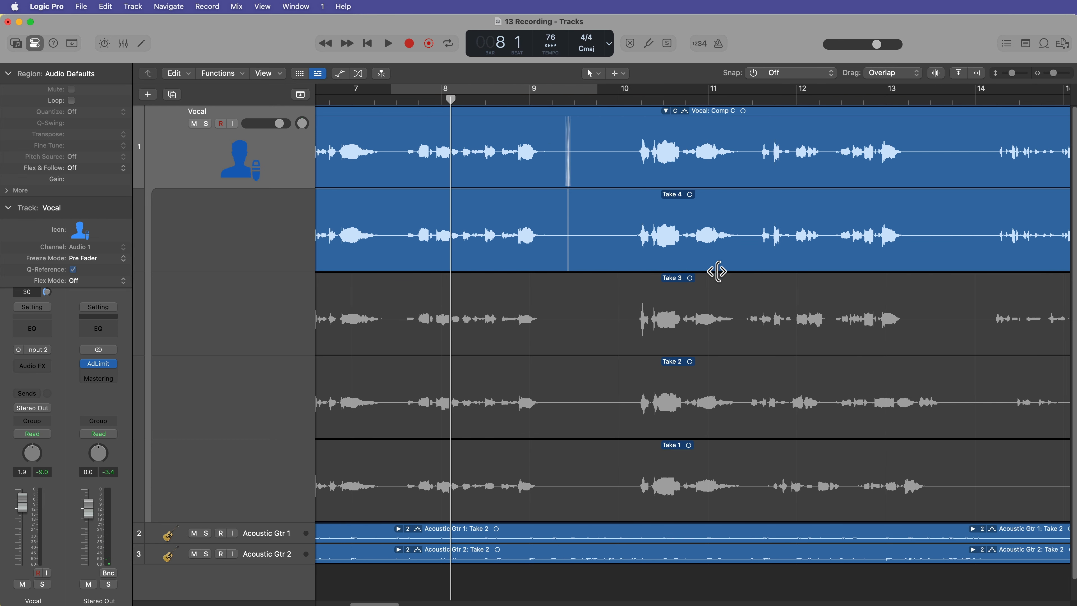
pyautogui.click(557, 98)
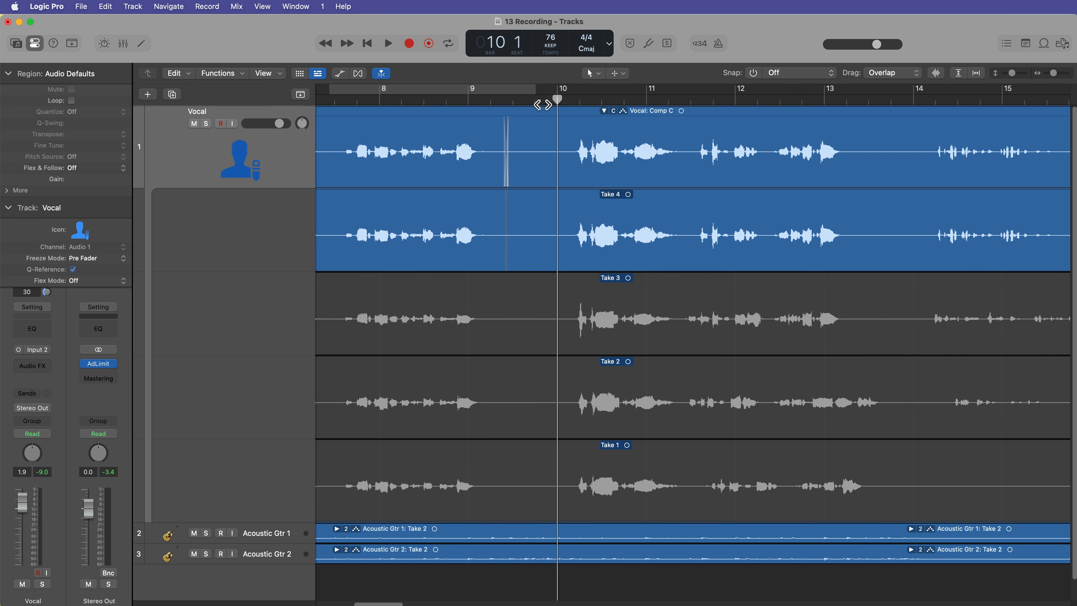
pyautogui.moveTo(549, 308); pyautogui.dragTo(897, 327)
pyautogui.moveTo(547, 282)
pyautogui.mouseDown()
pyautogui.moveTo(491, 283)
pyautogui.moveTo(530, 282)
pyautogui.mouseUp()
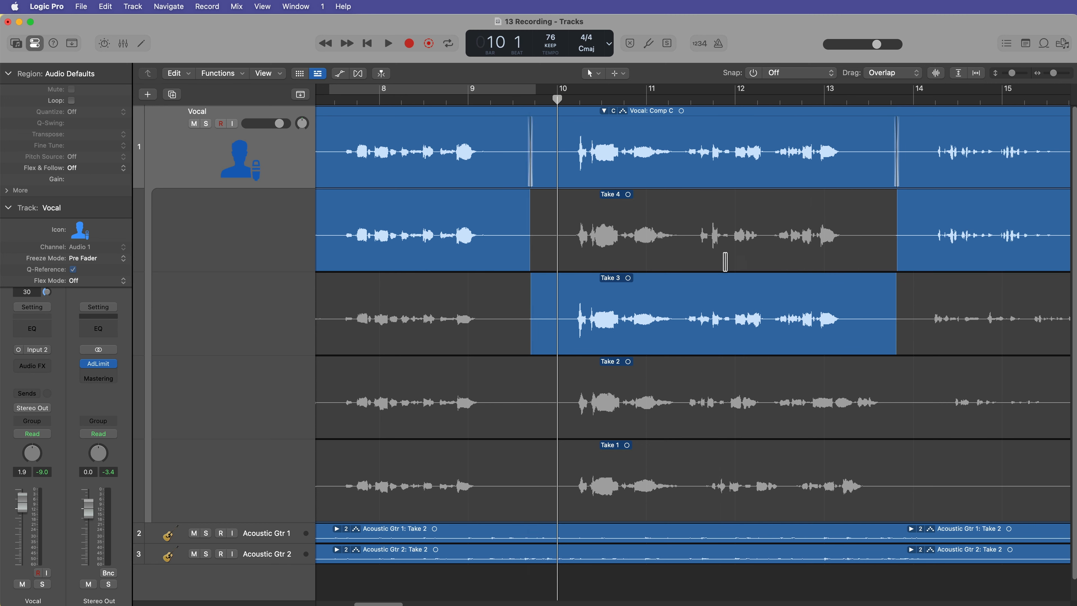
# Switch the third phrase to Take 4 and loop it from about bar 9.8 to bar 14.
pyautogui.click(657, 236)
pyautogui.moveTo(550, 91); pyautogui.dragTo(918, 138)
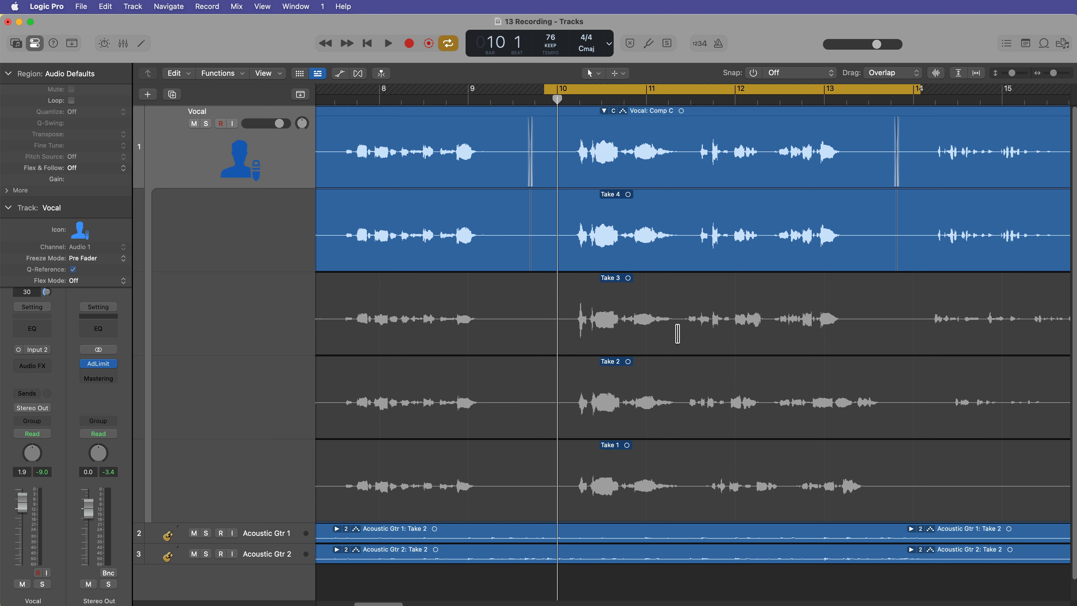
pyautogui.press('space')
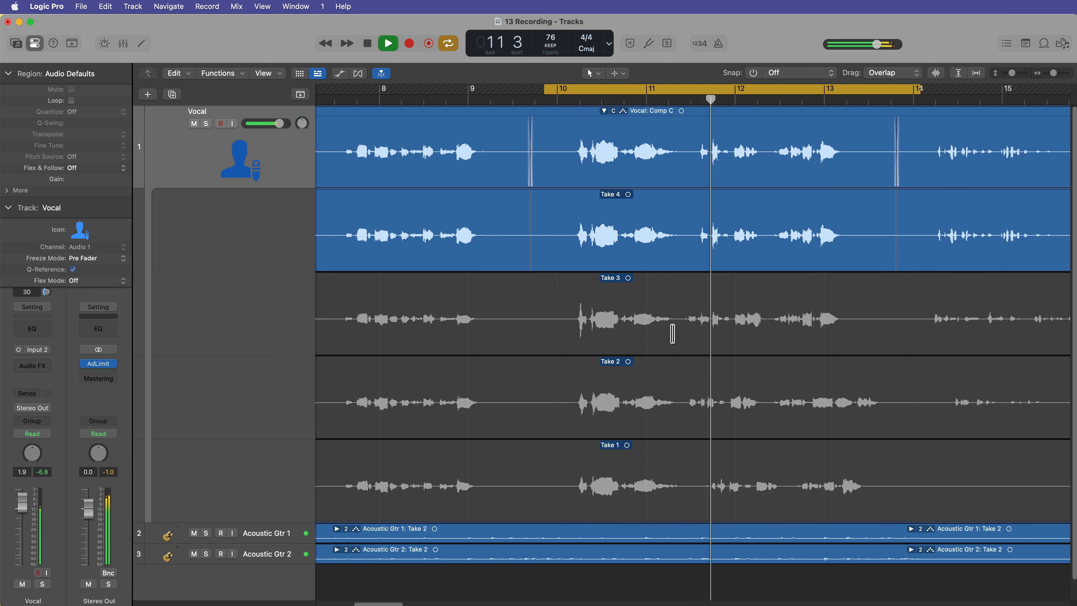
# Compare the four takes of the third phrase, choose Take 3 and move its section start to about bar 9.8.
pyautogui.click(673, 334)
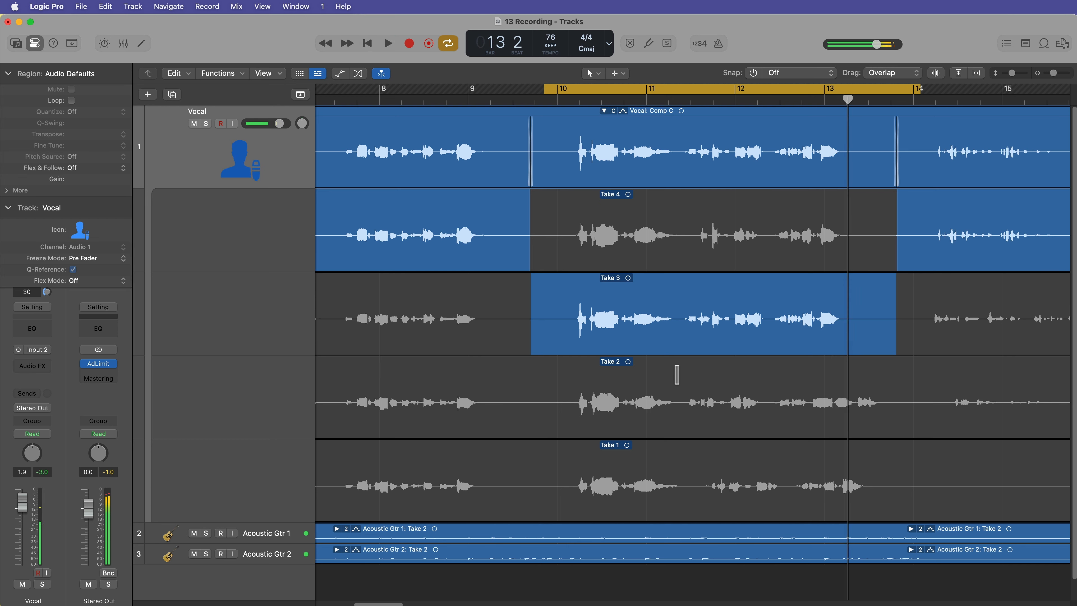
pyautogui.click(677, 374)
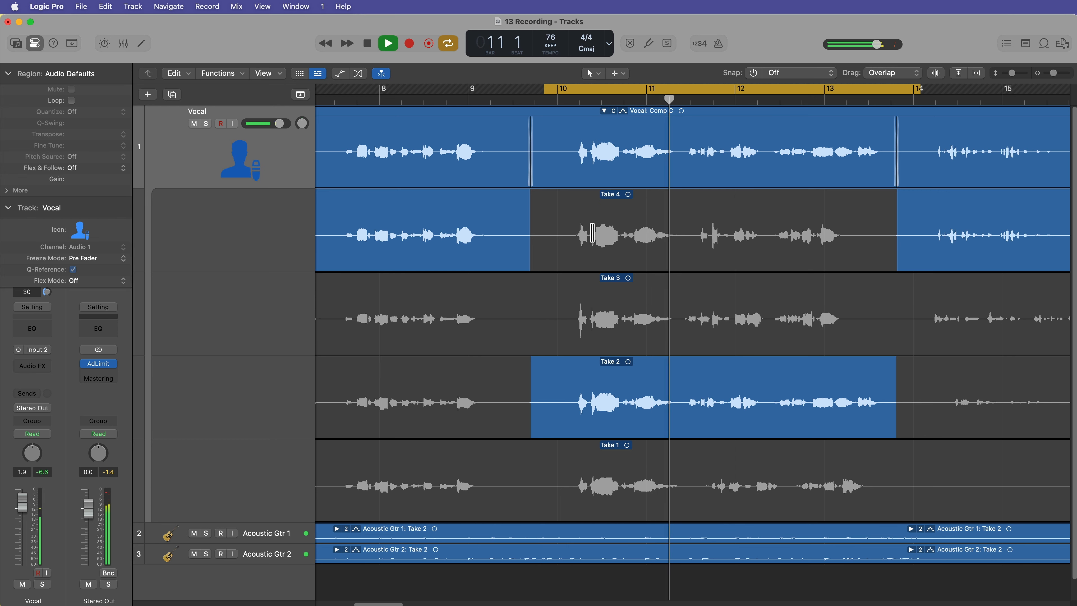
pyautogui.click(589, 237)
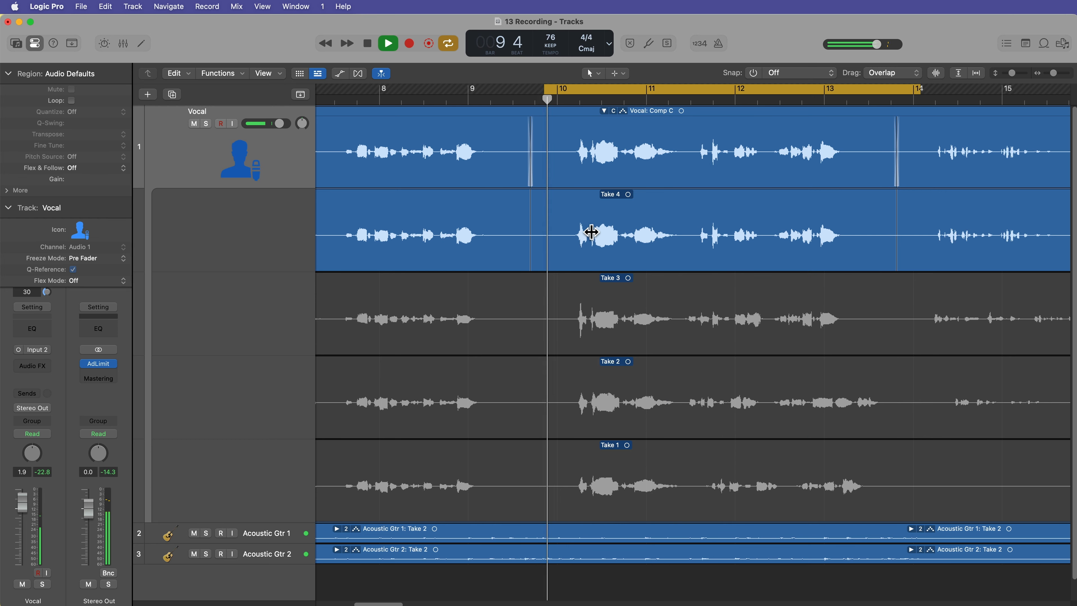
pyautogui.click(587, 466)
pyautogui.click(587, 299)
pyautogui.press('space')
pyautogui.moveTo(531, 298); pyautogui.dragTo(536, 297)
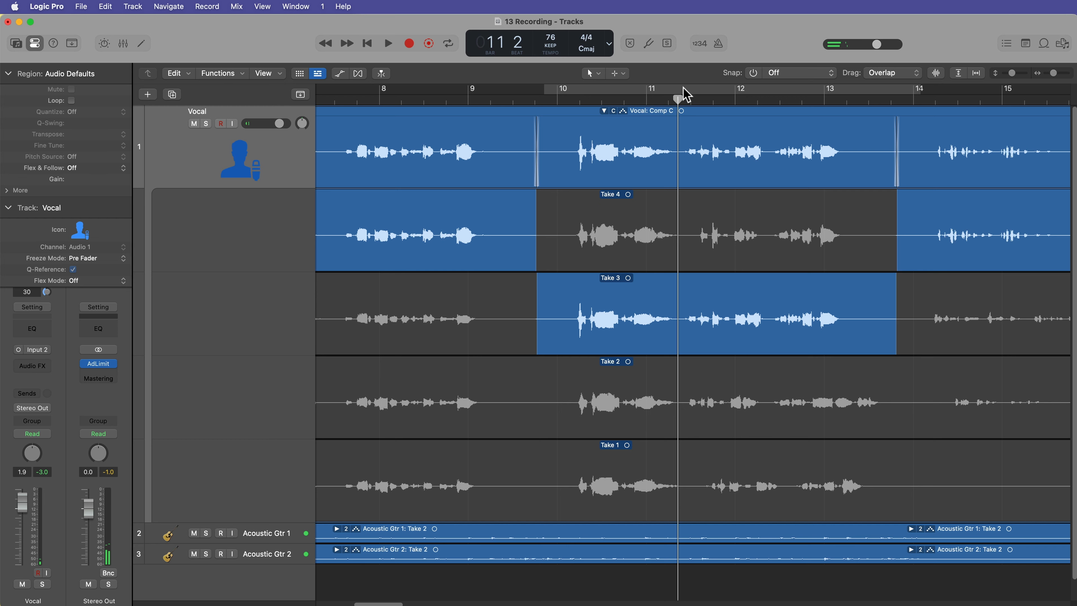
# Cycle from about bar 11.4 to 13.9 and comp in a Take 2 section from about bar 11.4 to 12.4.
pyautogui.moveTo(684, 90); pyautogui.dragTo(907, 128)
pyautogui.hscroll(1, 847, 282)
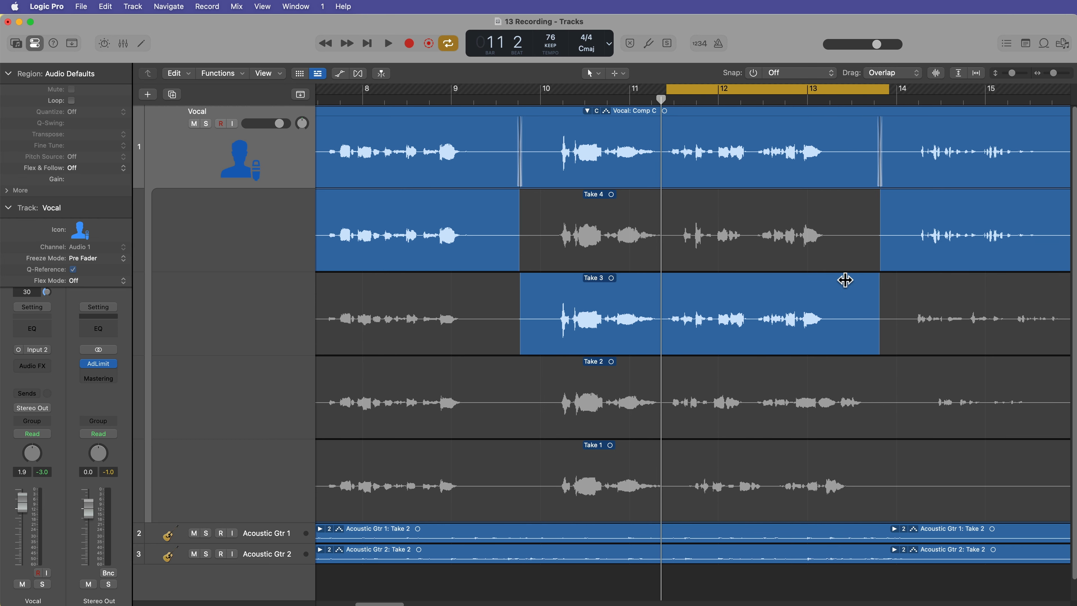
pyautogui.press('super+Right')
pyautogui.press('super+Right')
pyautogui.hscroll(2, 842, 280)
pyautogui.hscroll(2, 816, 280)
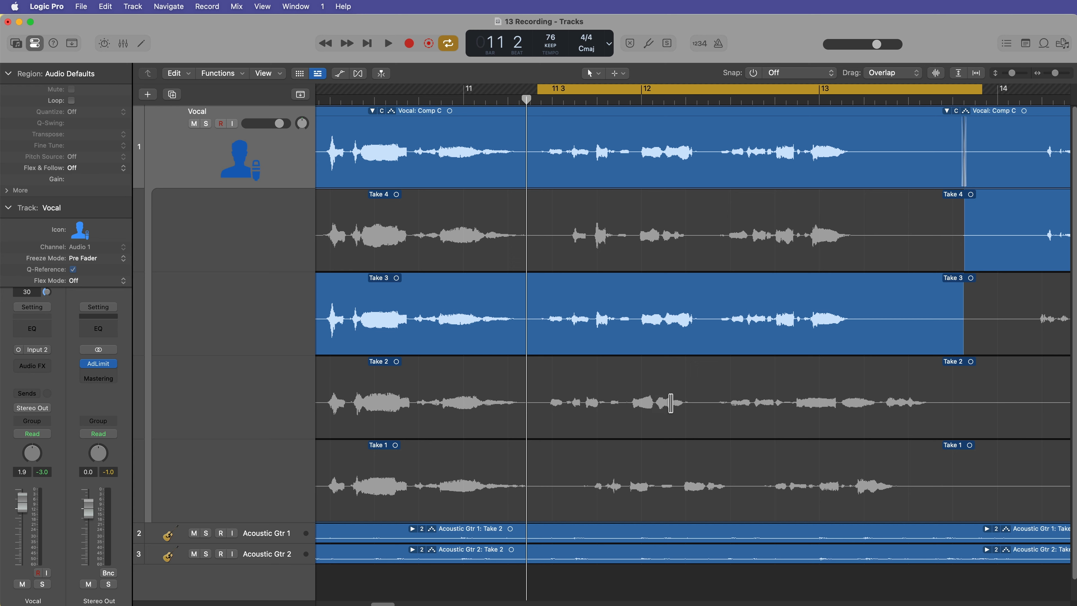
pyautogui.moveTo(535, 408); pyautogui.dragTo(711, 410)
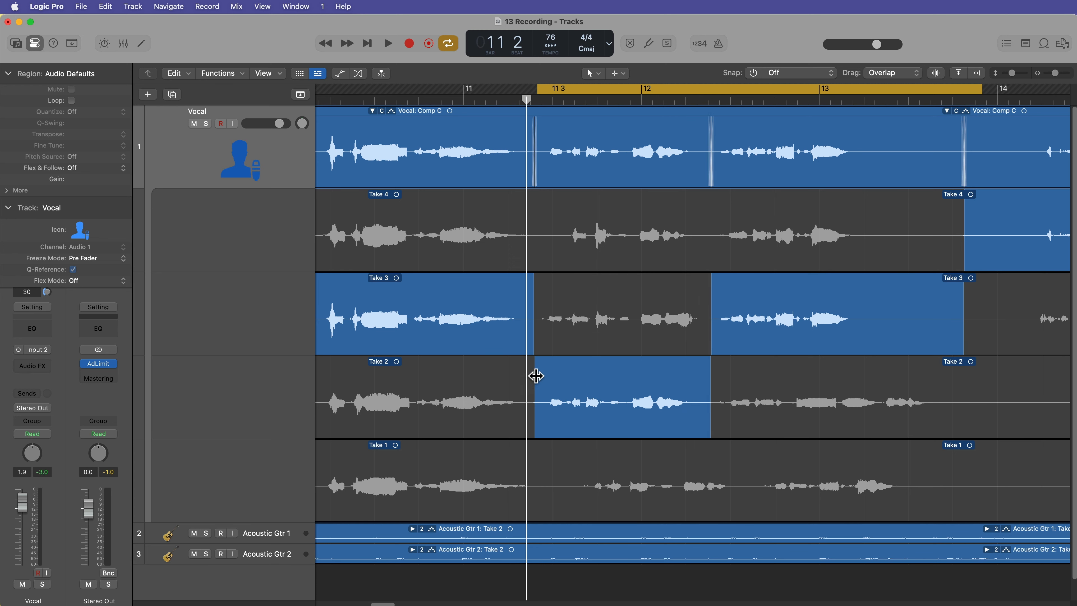
pyautogui.moveTo(535, 376); pyautogui.dragTo(533, 377)
# Audition Takes 2, 3 and 4 for the part after about bar 12.4, leaving Take 4 active there and Take 3 before it.
pyautogui.press('space')
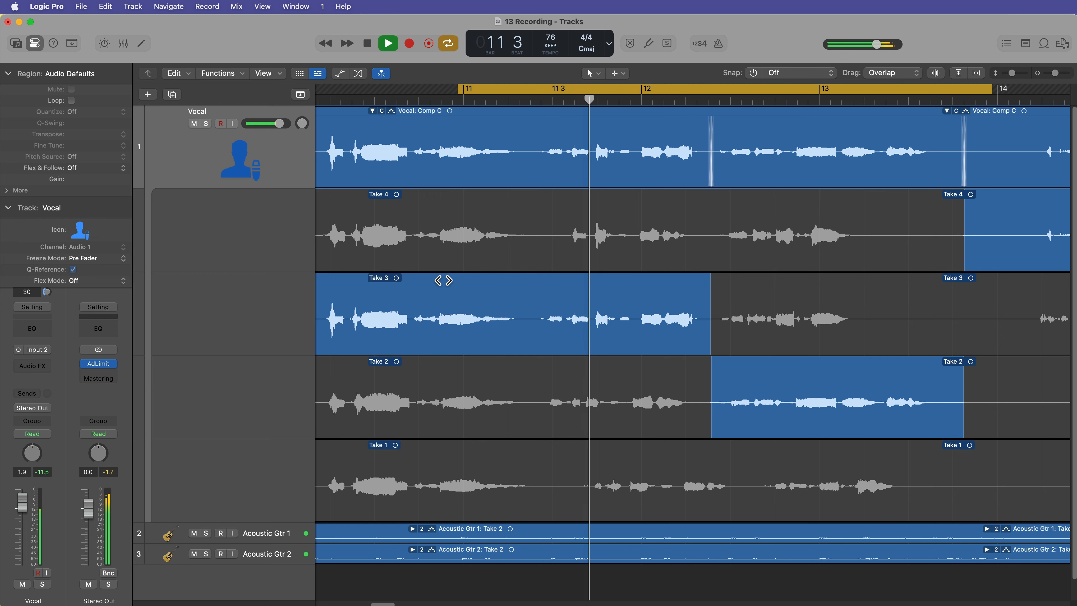
pyautogui.moveTo(711, 374); pyautogui.dragTo(709, 374)
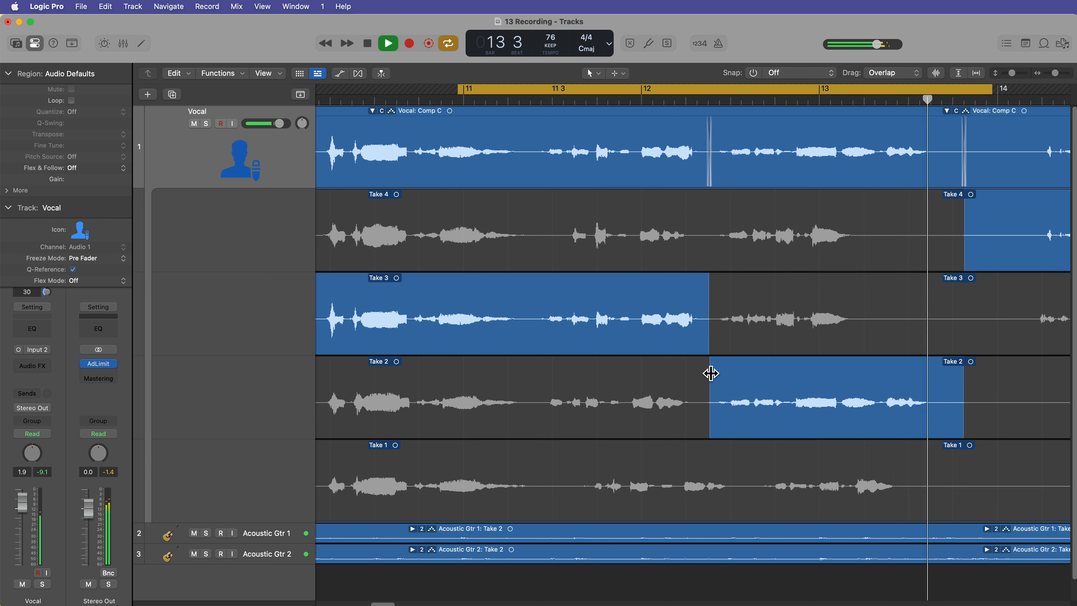
pyautogui.press('space')
pyautogui.click(760, 308)
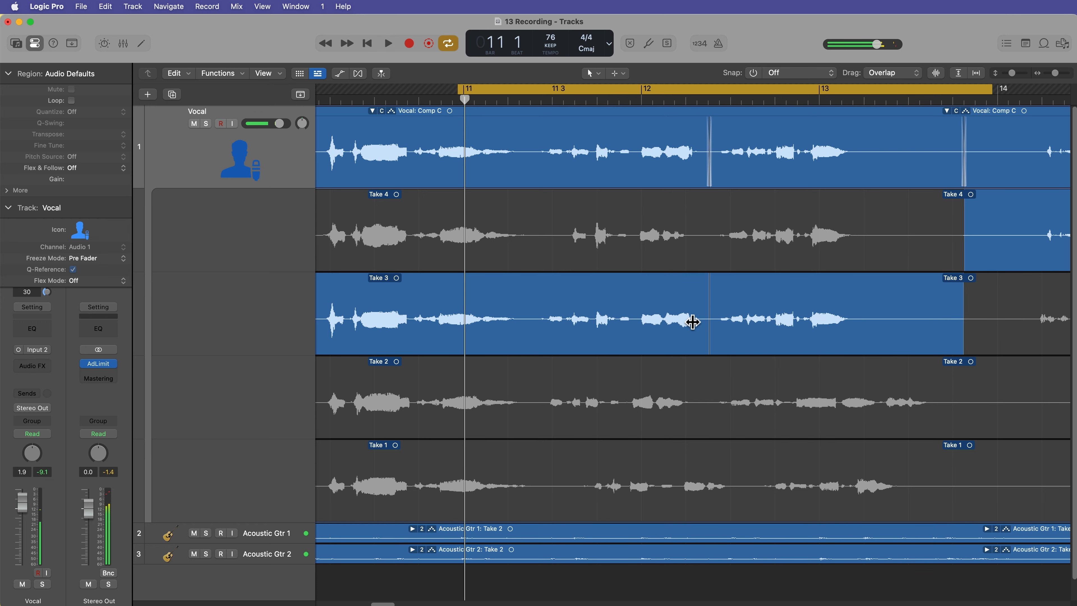
pyautogui.press('space')
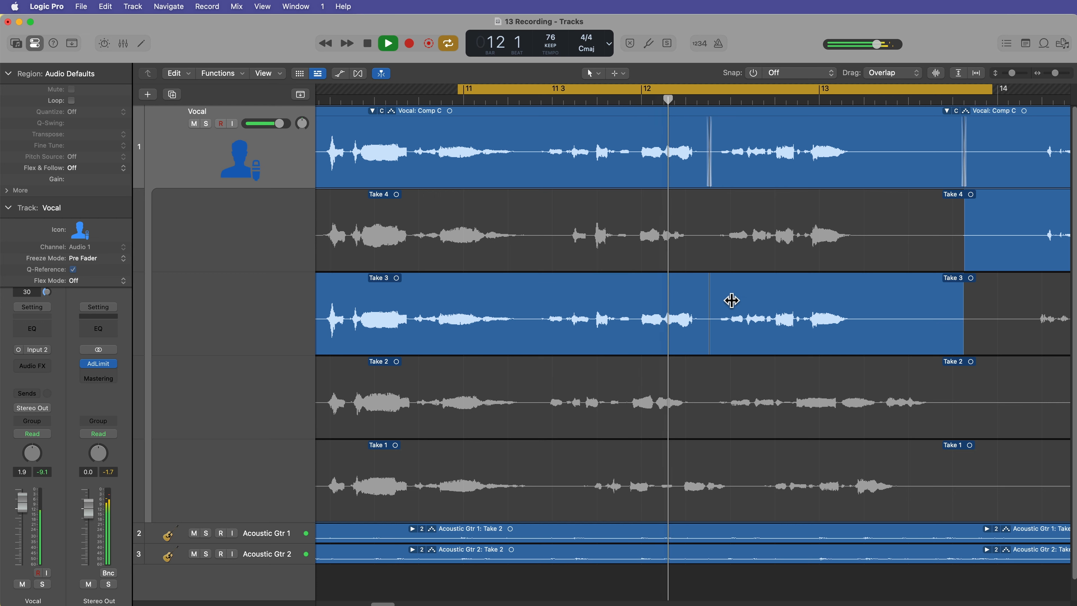
pyautogui.click(805, 238)
pyautogui.press('space')
pyautogui.press('space')
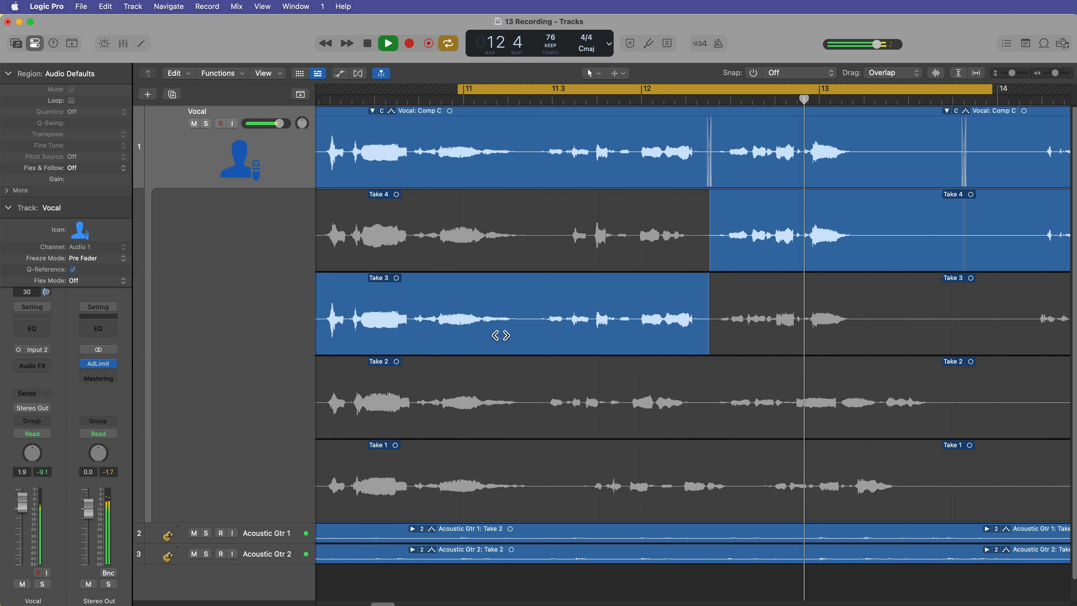
pyautogui.press('space')
# Turn cycle mode off and place the playhead at bar 8 beat 2 to examine the second phrase's individual words closely.
pyautogui.press('super+Left')
pyautogui.press('super+Left')
pyautogui.press('super+Left')
pyautogui.press('super+Left')
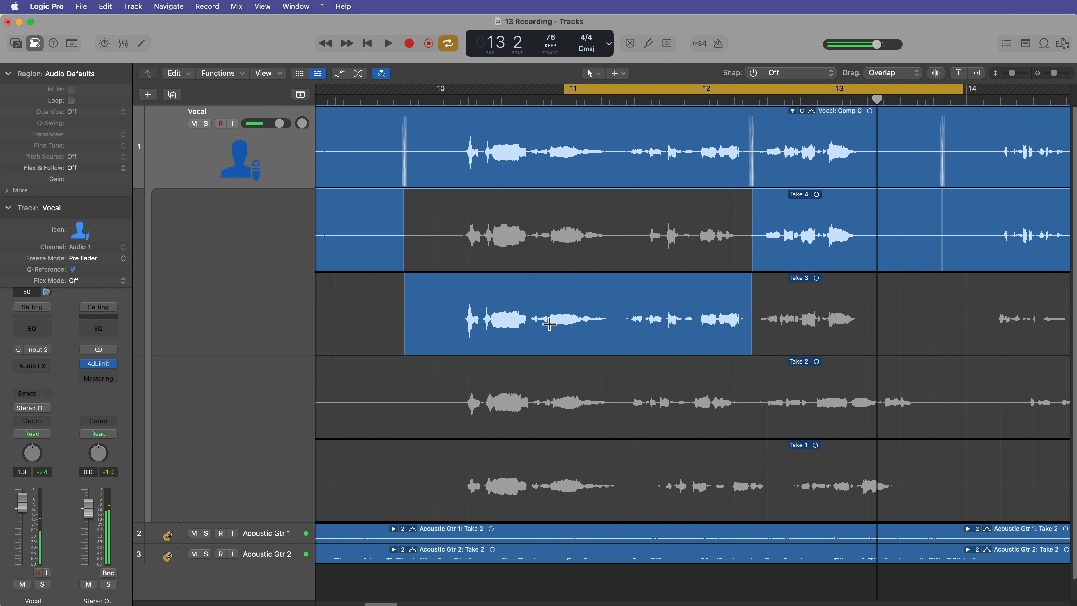
pyautogui.press('super+Right')
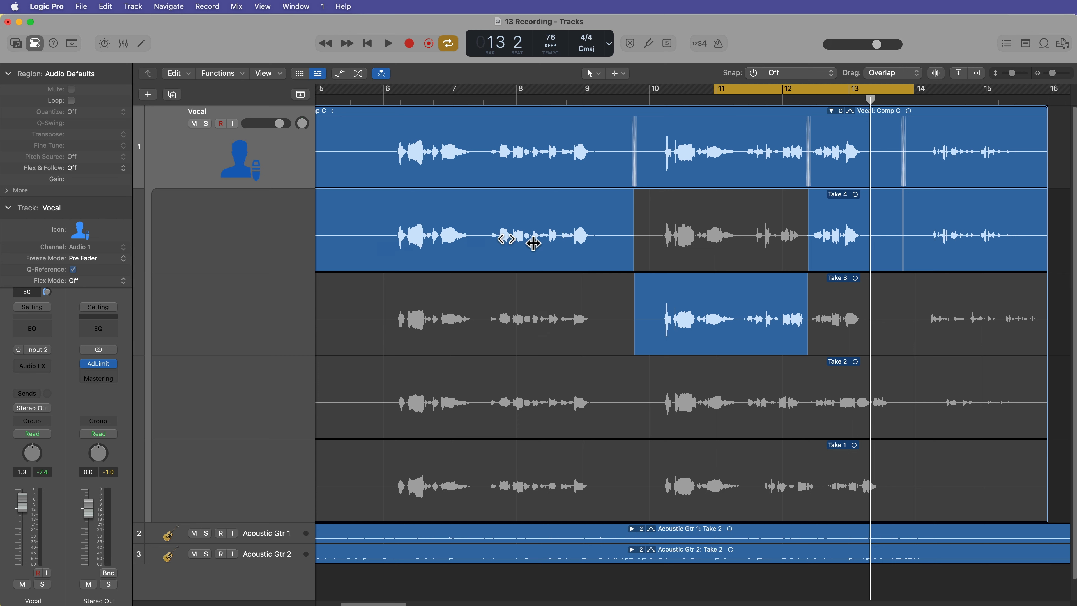
pyautogui.press('c')
pyautogui.click(541, 100)
pyautogui.press('super+Right')
pyautogui.press('super+Right')
pyautogui.press('super+Right')
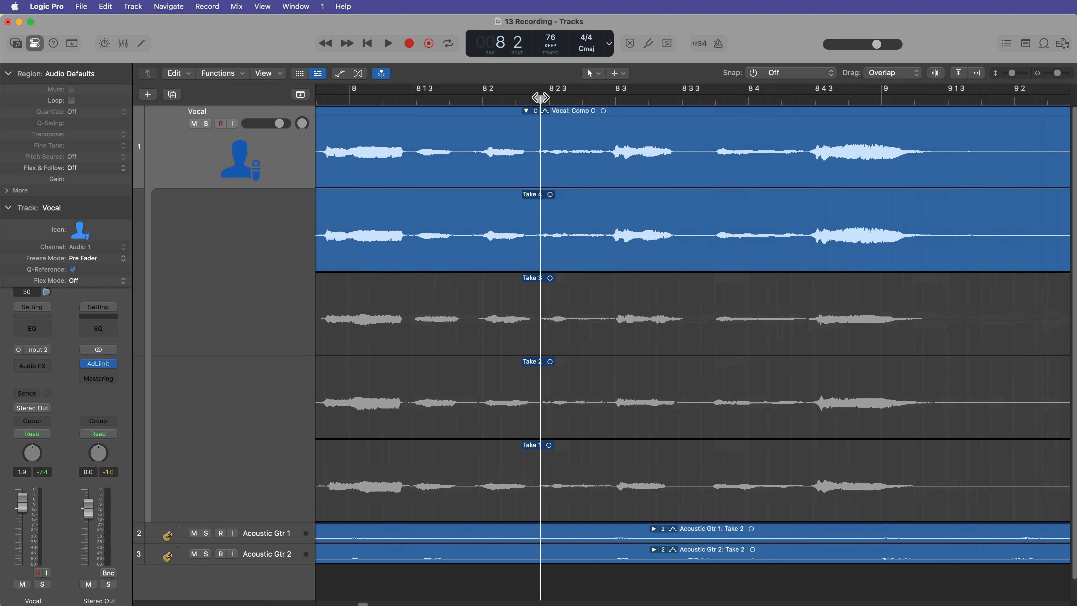
pyautogui.hscroll(-10, 547, 403)
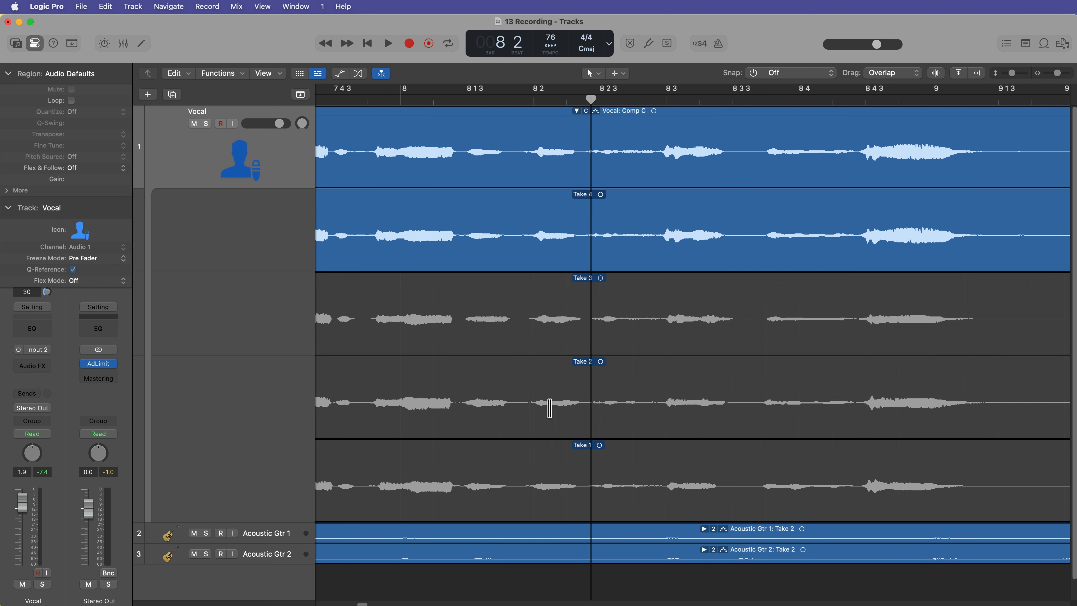
pyautogui.hscroll(-3, 545, 426)
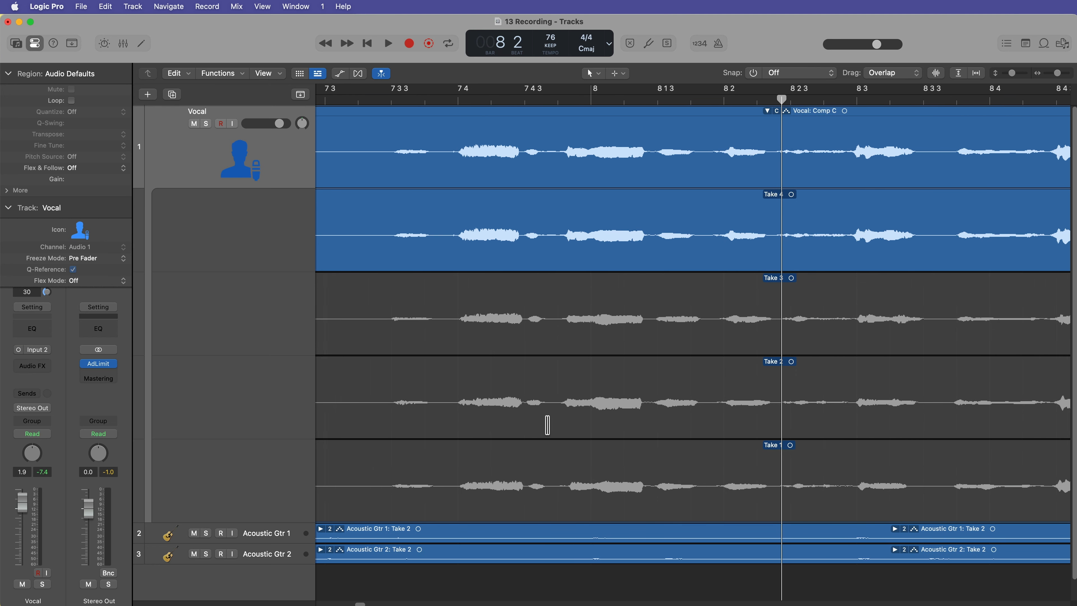
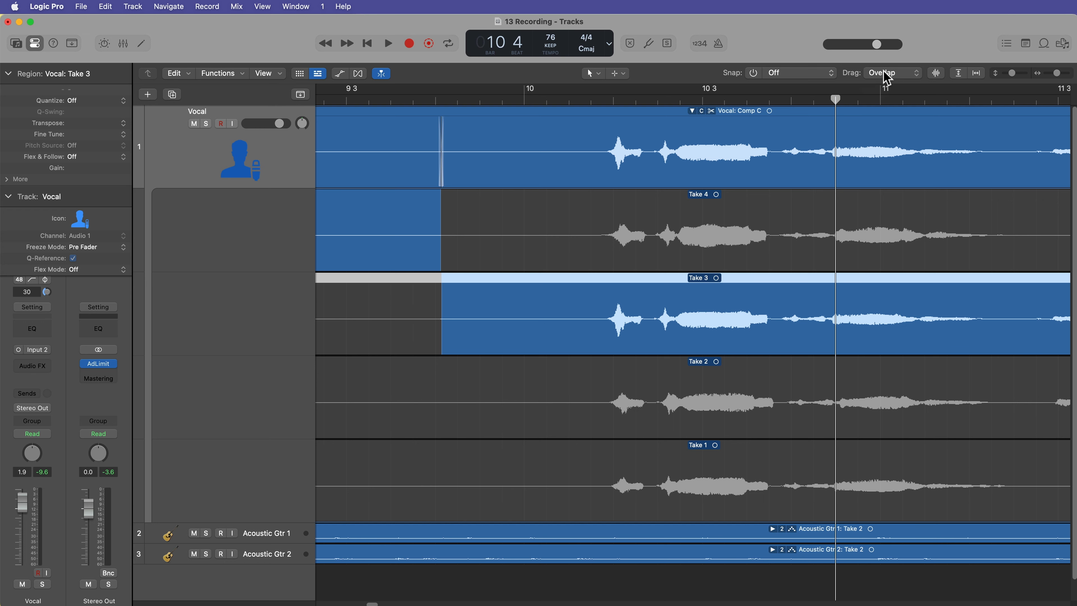
# Review the Snap options and examine the Take 3 waveform around bar 10 beat 2 up close.
pyautogui.click(804, 73)
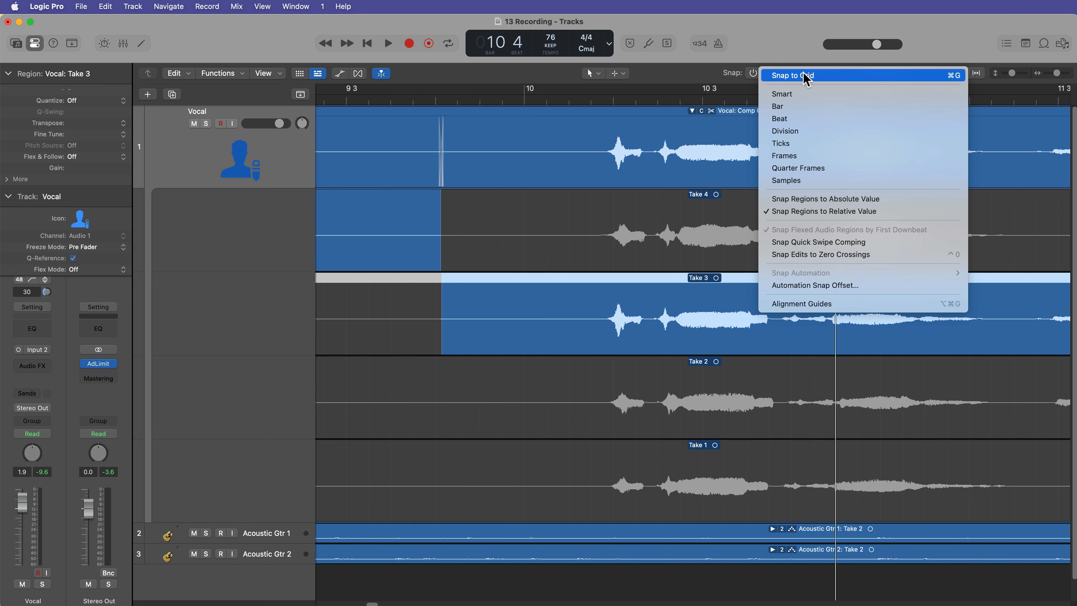
pyautogui.click(793, 41)
pyautogui.click(660, 100)
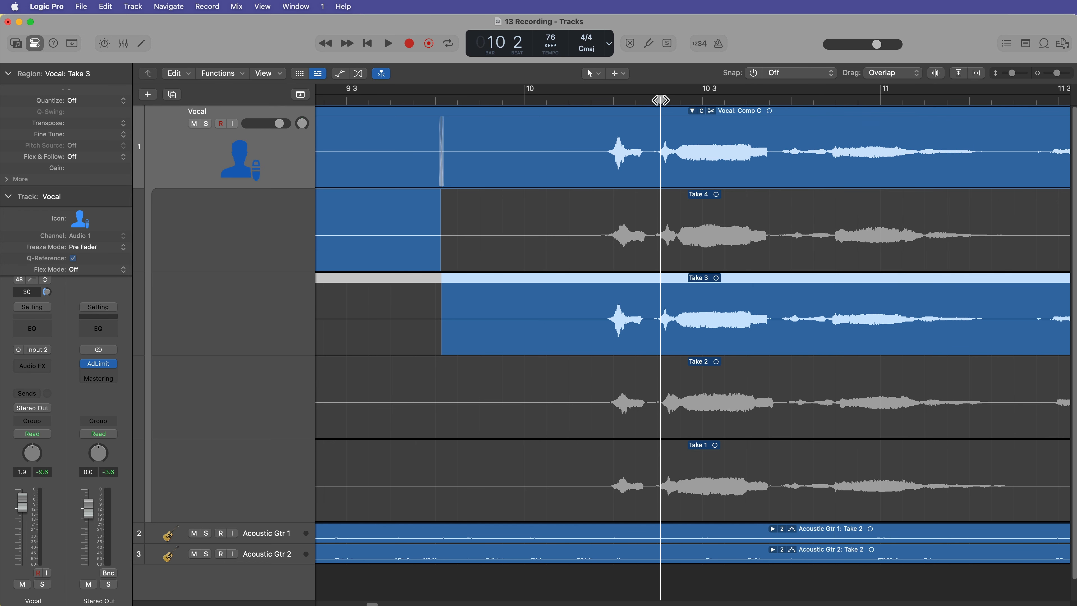
pyautogui.press('super+Right')
pyautogui.press('super+Right')
pyautogui.press('super+Right')
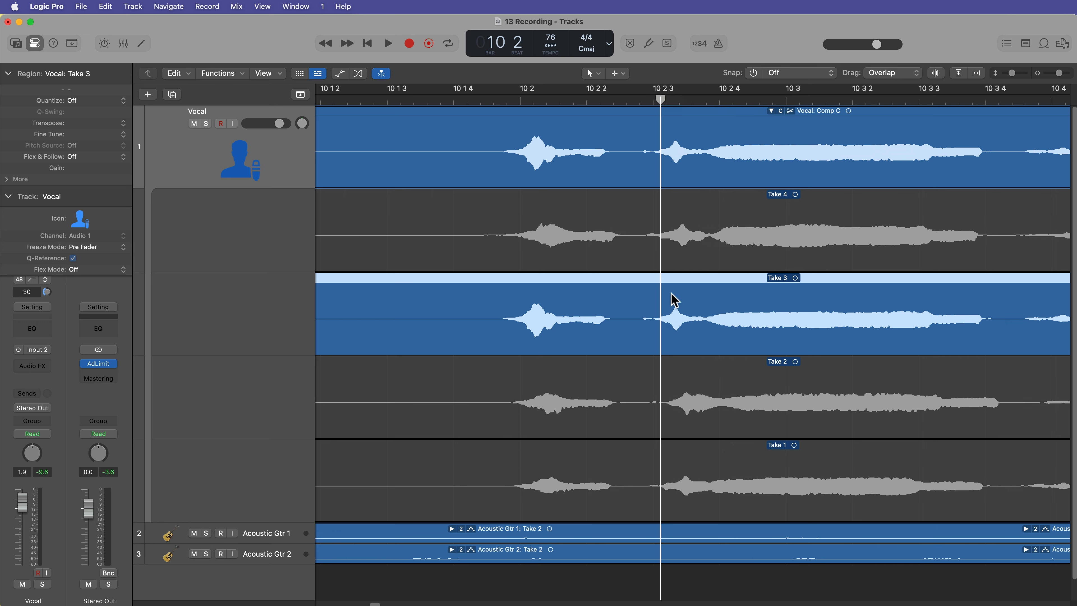
pyautogui.press('super+Left')
pyautogui.press('super+Left')
pyautogui.press('super+Left')
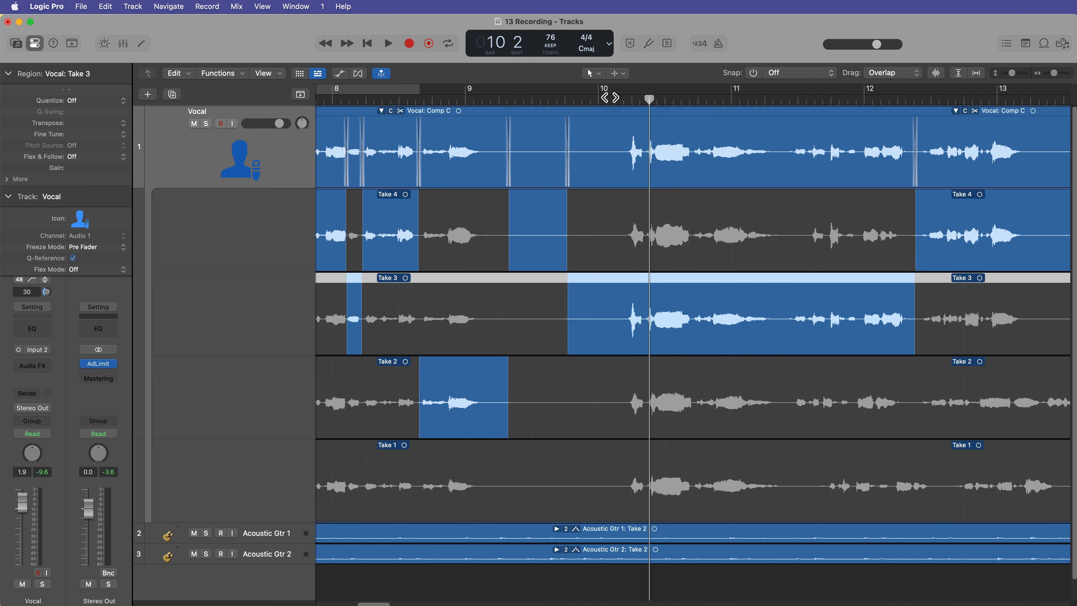
# Split the Take 3 region at the playhead, first at about bar 10.1 and again at about bar 11.3.
pyautogui.click(619, 97)
pyautogui.moveTo(619, 97); pyautogui.dragTo(616, 96)
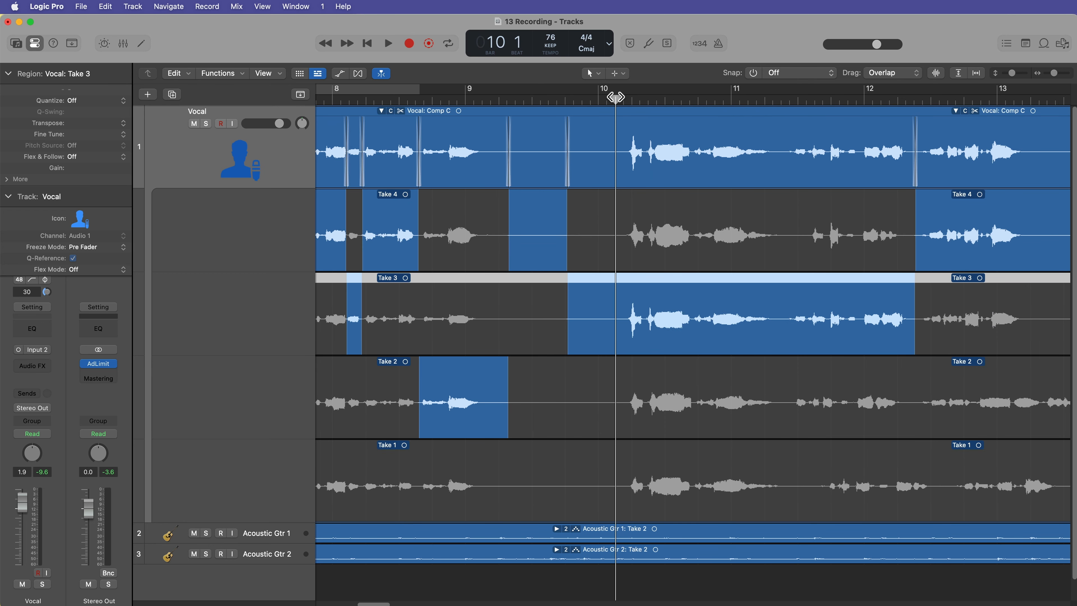
pyautogui.press('super+t')
pyautogui.click(781, 97)
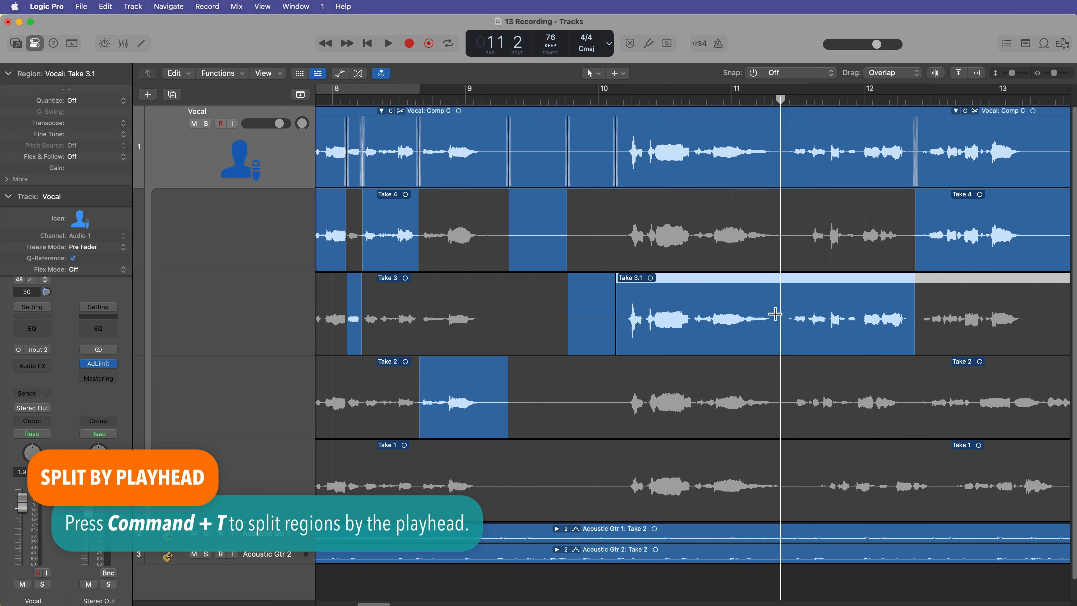
pyautogui.press('super+t')
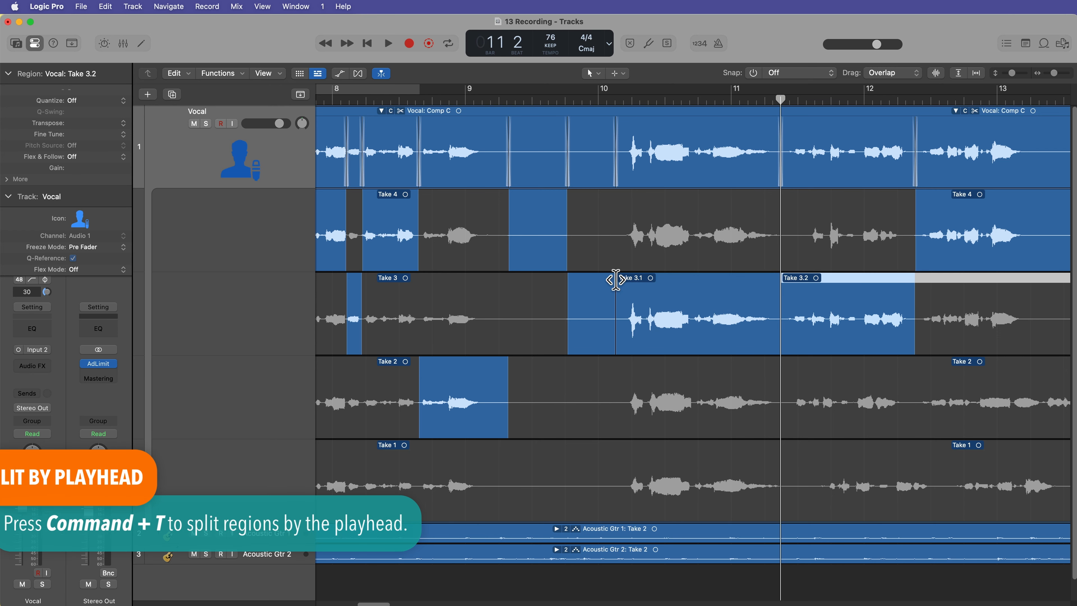
# Examine the split Take 3 regions around bars 10 and 11 up close.
pyautogui.press('super+Right')
pyautogui.press('super+Right')
pyautogui.hscroll(-5, 520, 288)
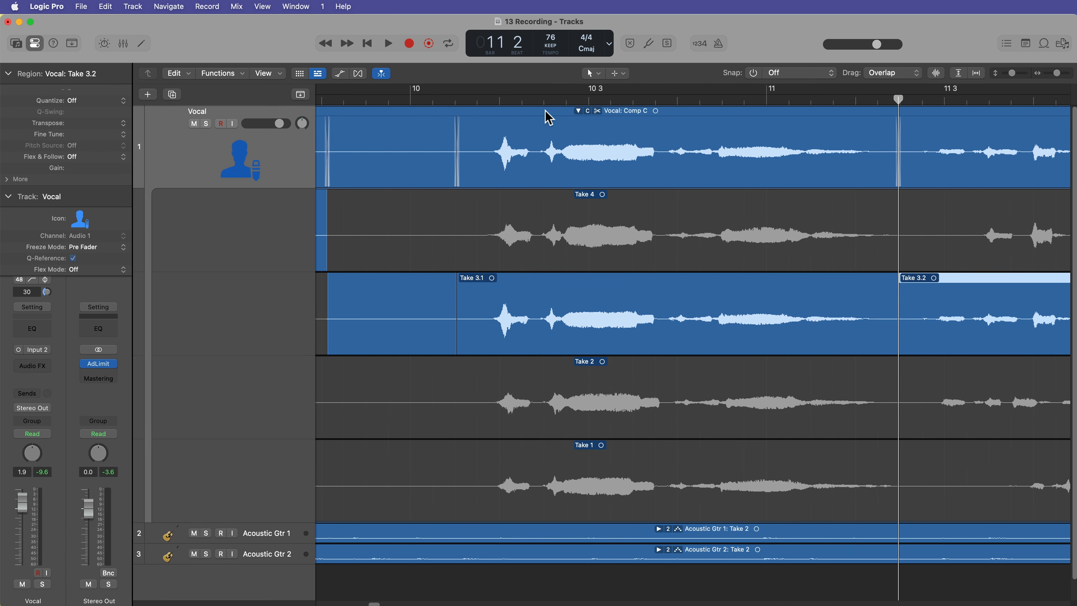
pyautogui.click(548, 99)
pyautogui.press('super+Right')
pyautogui.press('super+Right')
pyautogui.press('super+Left')
pyautogui.press('super+Left')
pyautogui.hscroll(-10, 695, 288)
# Try splitting the Take 2 region at about bar 9 beat 1 and bar 10 beat 1 and deleting the piece between, and undo it.
pyautogui.click(709, 99)
pyautogui.click(719, 361)
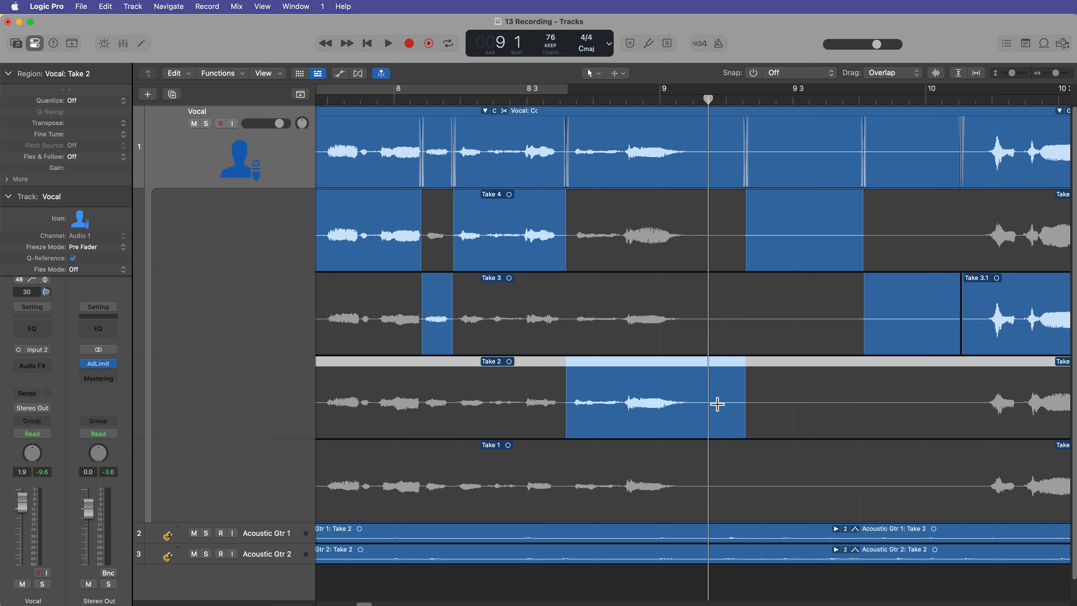
pyautogui.press('super+t')
pyautogui.moveTo(943, 96); pyautogui.dragTo(974, 96)
pyautogui.press('super+t')
pyautogui.click(870, 377)
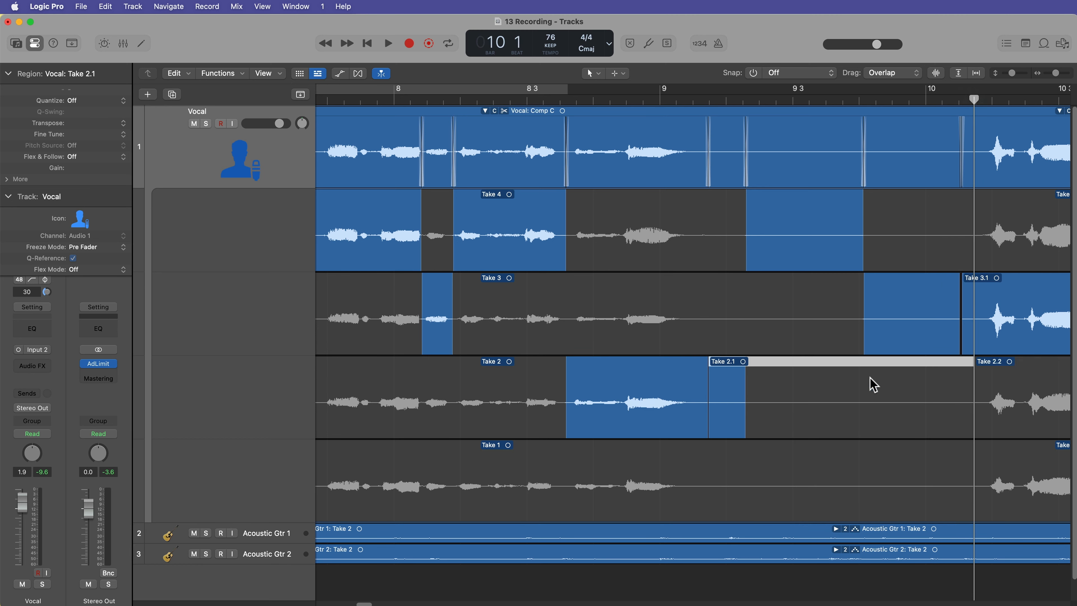
pyautogui.press('Delete')
pyautogui.press('super+z')
pyautogui.press('super+z')
pyautogui.press('super+z')
# Review the available secondary tools with the whole arrangement in view.
pyautogui.hscroll(-15, 625, 401)
pyautogui.press('super+Left')
pyautogui.press('super+Left')
pyautogui.press('super+Left')
pyautogui.press('super+Left')
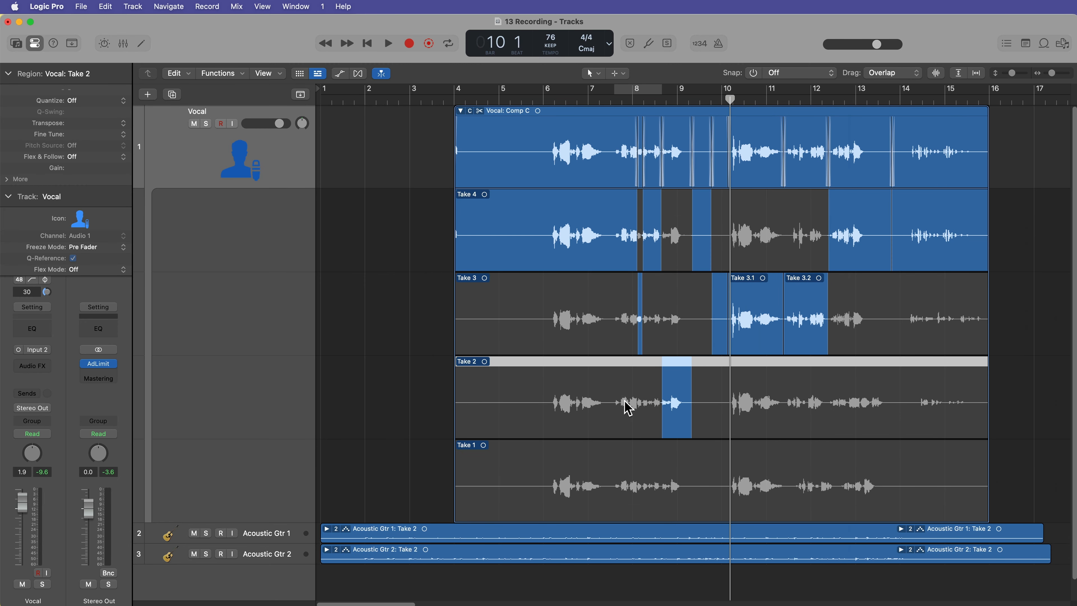
pyautogui.click(619, 73)
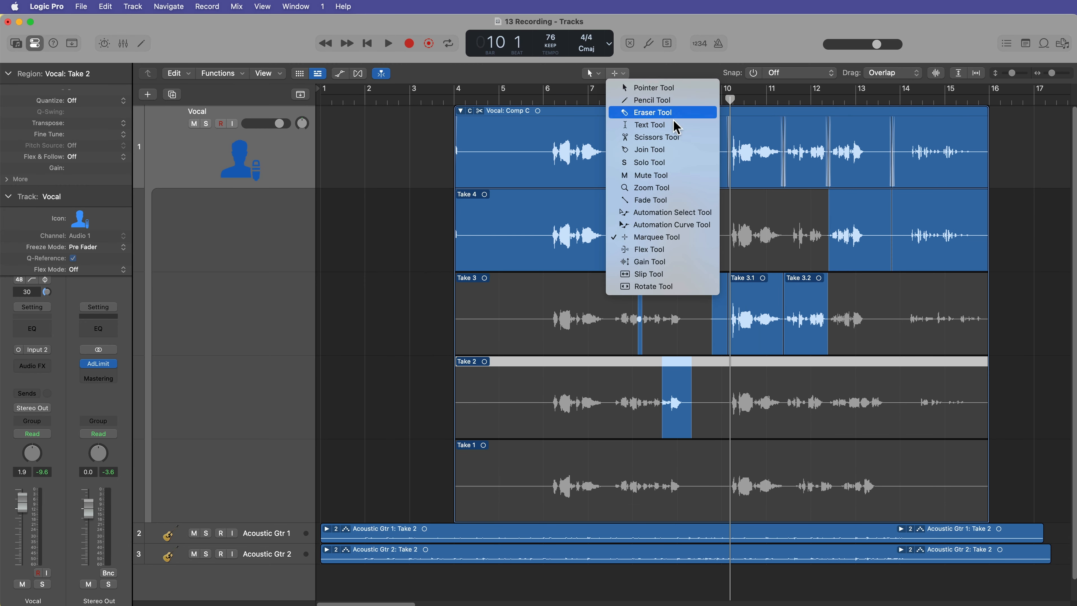
pyautogui.click(1012, 254)
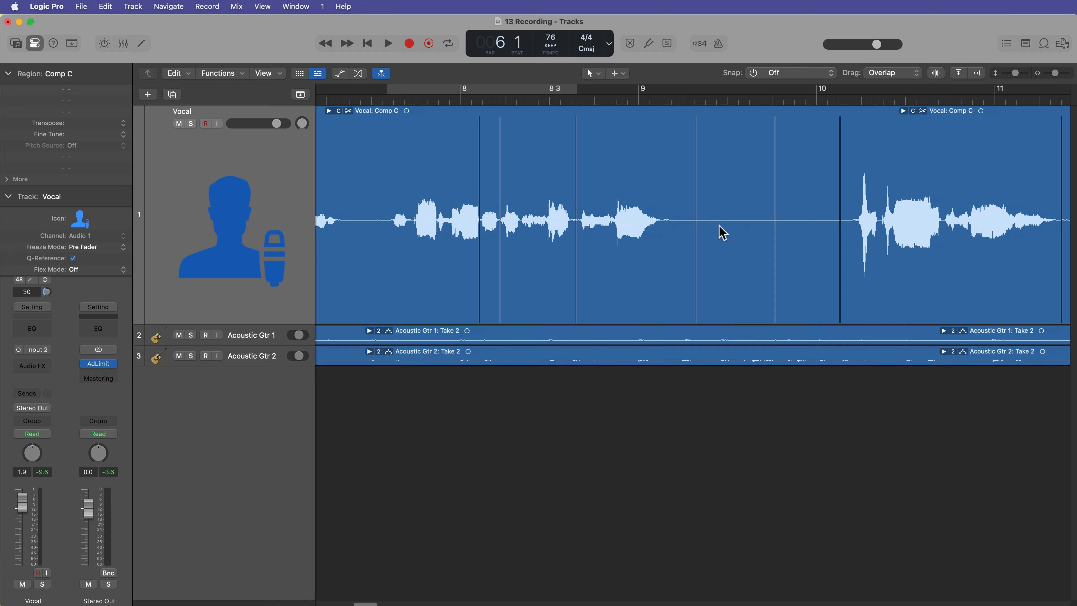
# Duplicate the Vocal track together with its Comp C take folder, placing the copy below Acoustic Gtr 2.
pyautogui.hscroll(10, 721, 234)
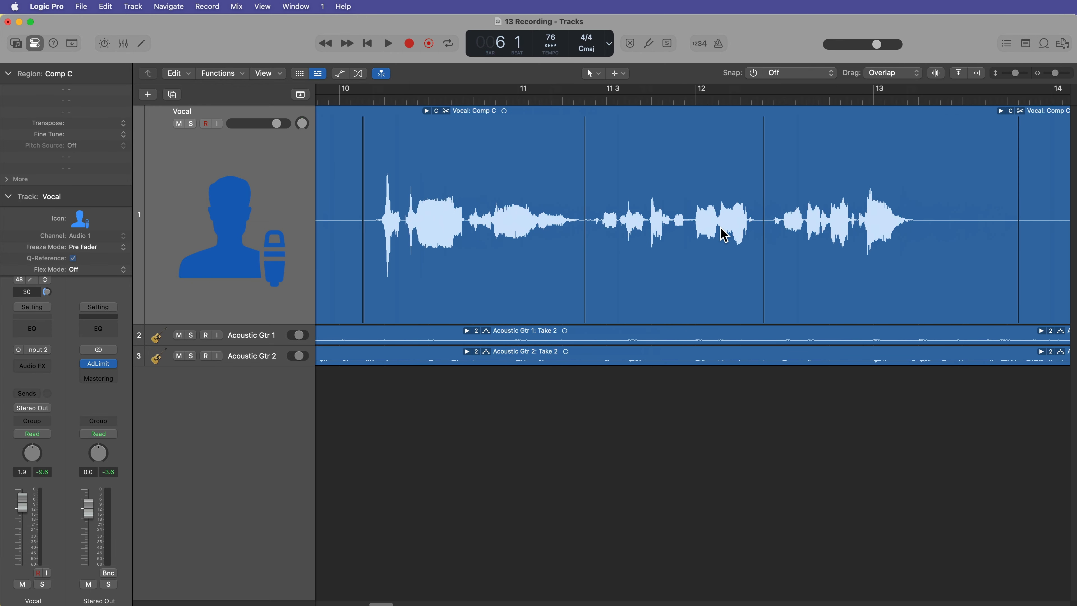
pyautogui.scroll(-10, 725, 234)
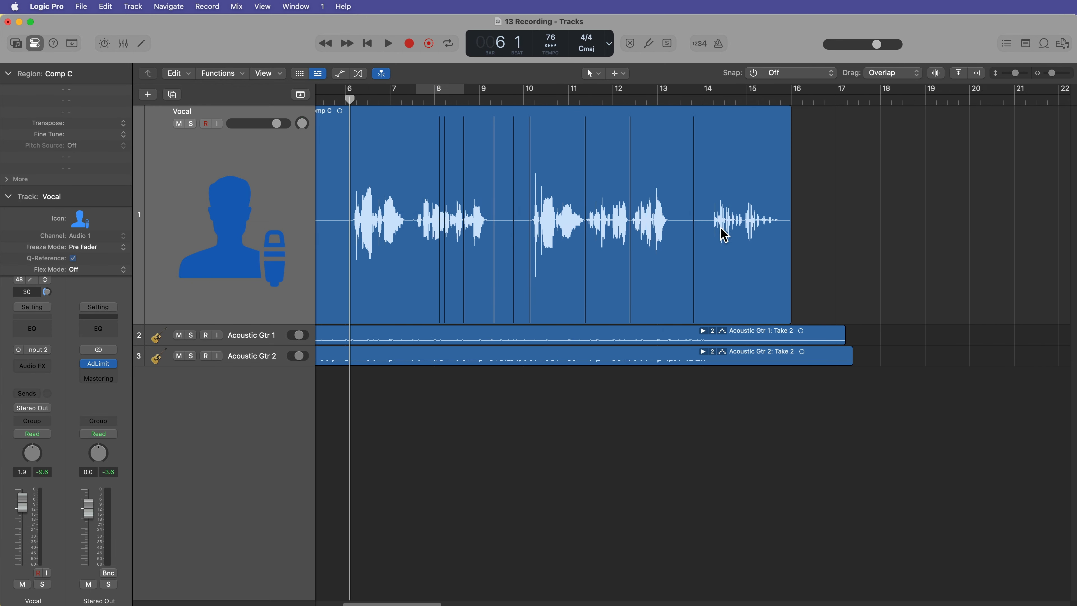
pyautogui.hscroll(-5, 721, 234)
pyautogui.click(202, 168)
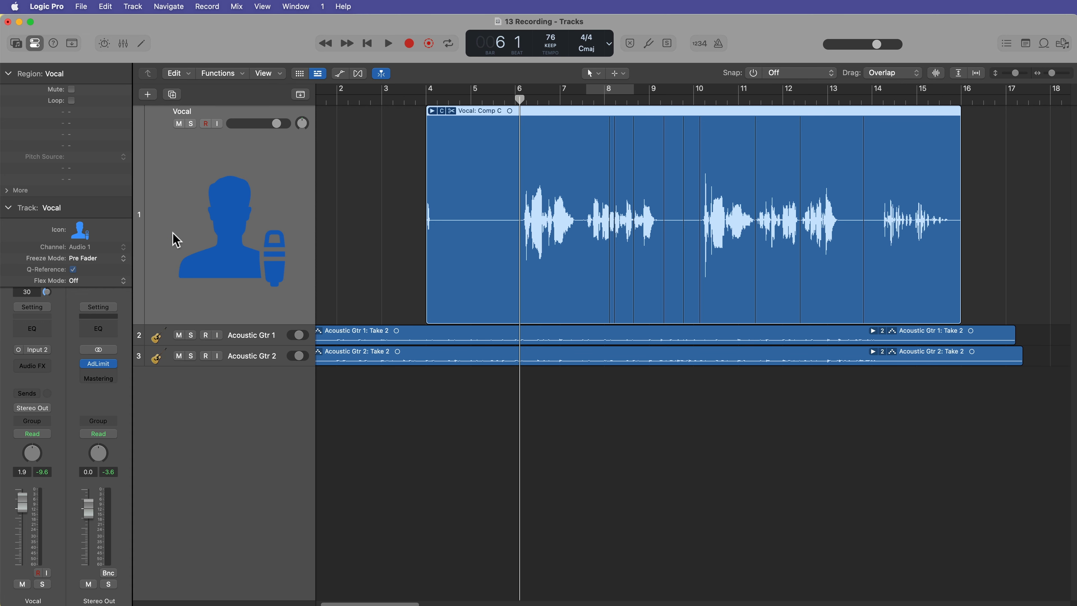
pyautogui.moveTo(272, 190); pyautogui.dragTo(256, 459)
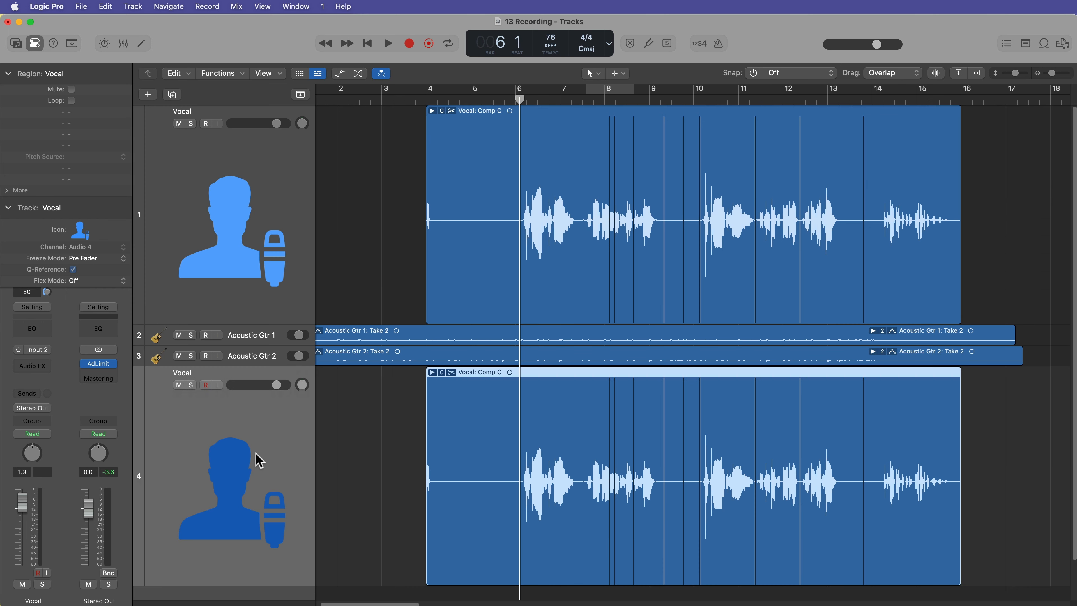
# Hide the original Vocal track and make the duplicate Vocal track taller.
pyautogui.press('h')
pyautogui.click(179, 123)
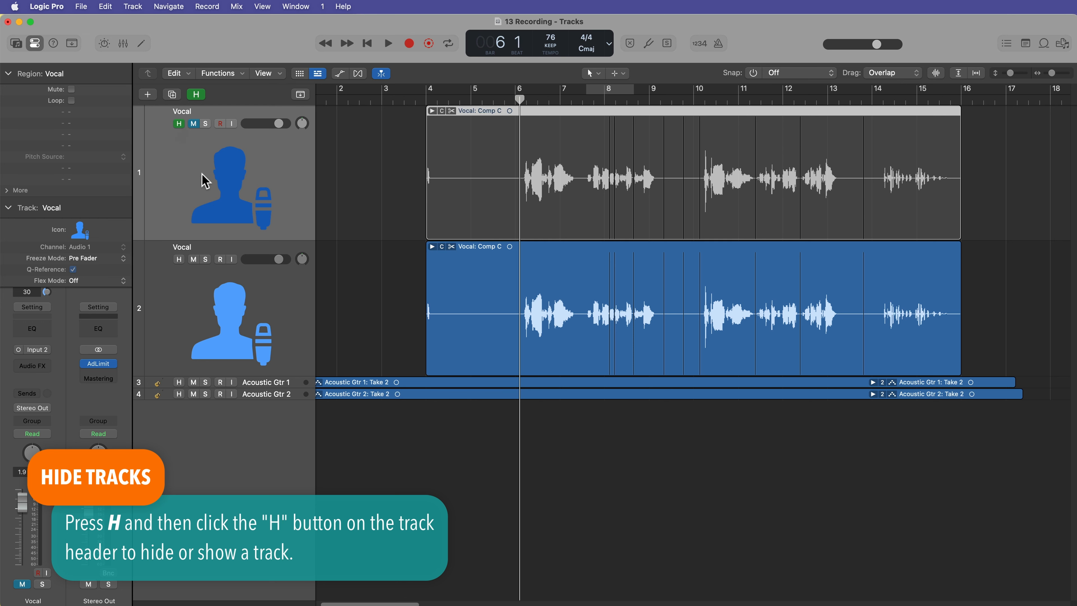
pyautogui.press('h')
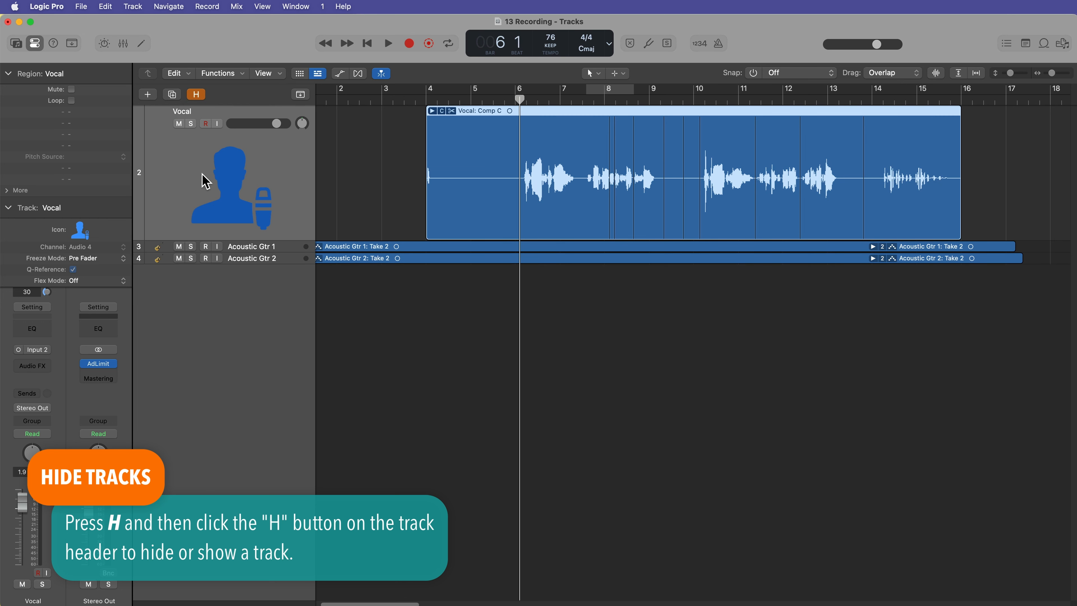
pyautogui.moveTo(273, 240); pyautogui.dragTo(267, 390)
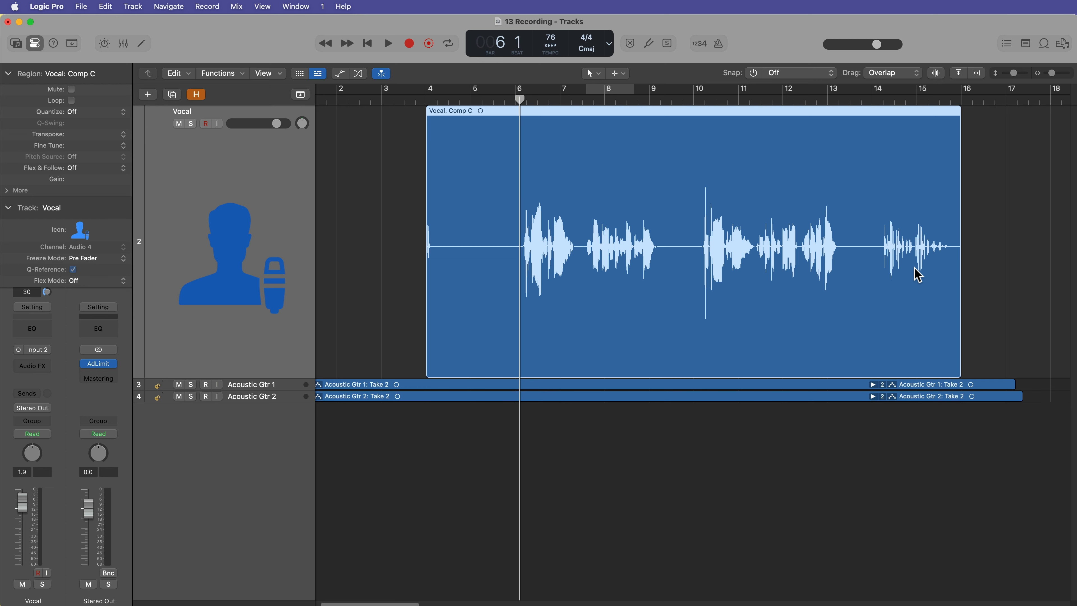
# Reveal the hidden Vocal track, open and close its Comp C take folder, and hide the track again.
pyautogui.press('h')
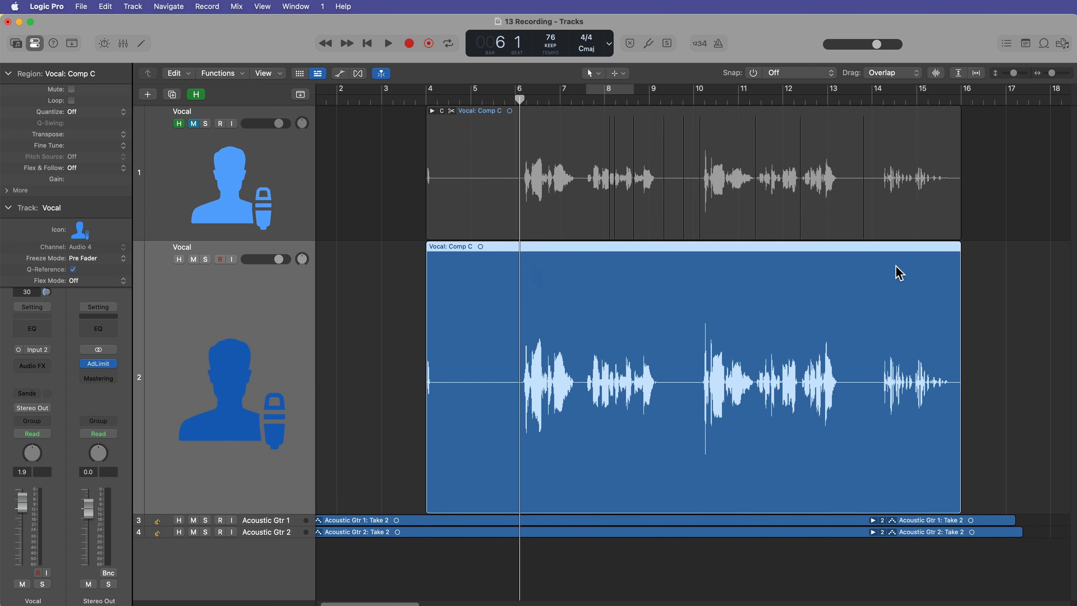
pyautogui.click(432, 111)
pyautogui.click(431, 112)
pyautogui.press('h')
pyautogui.press('space')
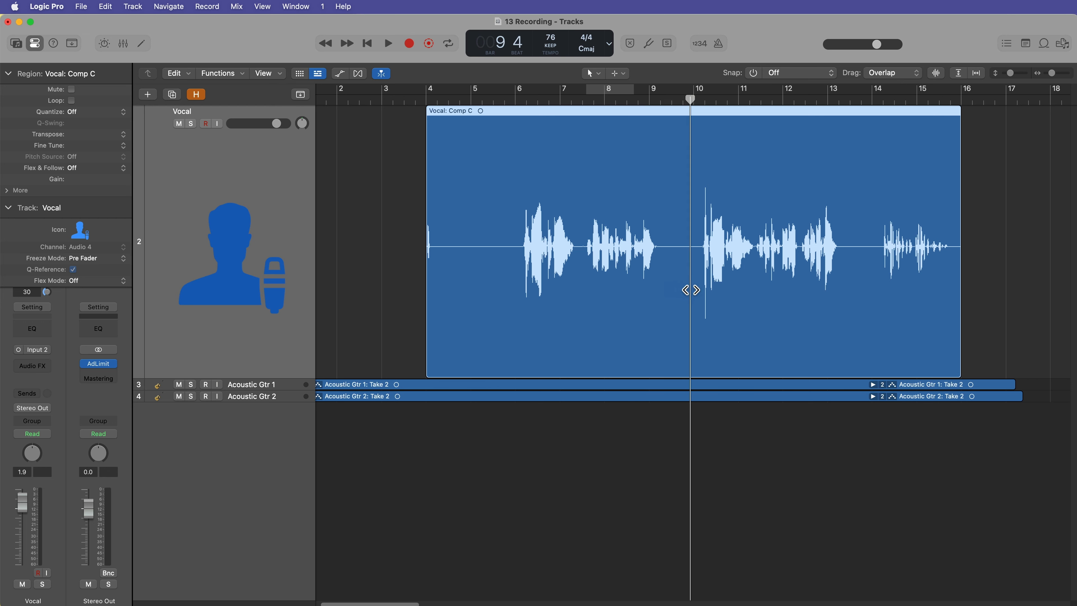
# Try splitting the flattened comp region at about bar 6 and deleting the part before it, and undo both edits.
pyautogui.moveTo(861, 304); pyautogui.dragTo(518, 285)
pyautogui.press('super+Right')
pyautogui.press('super+Right')
pyautogui.press('super+Right')
pyautogui.press('super+t')
pyautogui.click(548, 256)
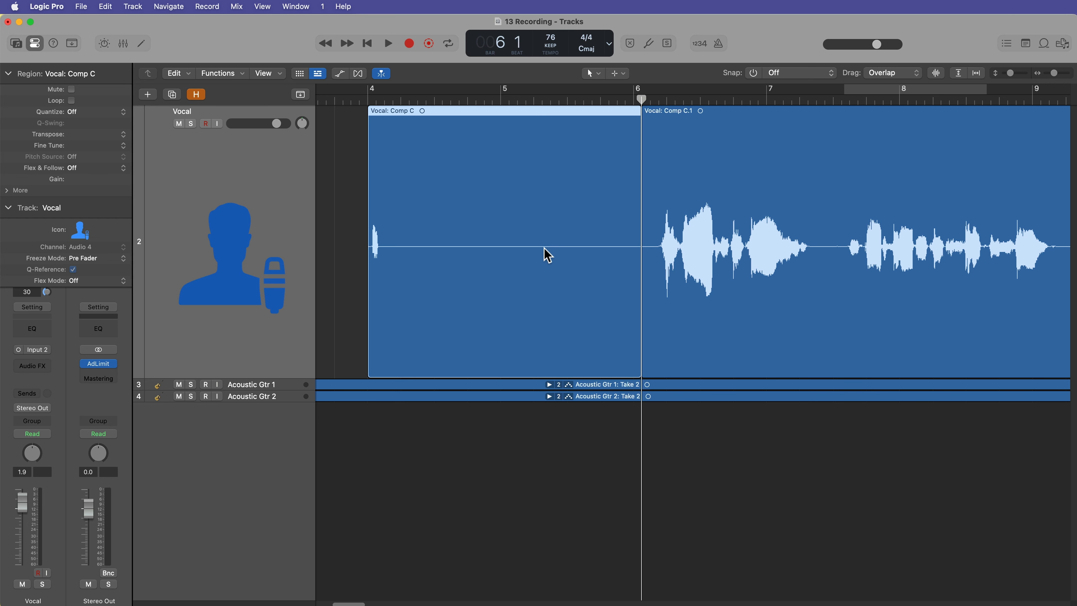
pyautogui.press('Delete')
pyautogui.press('super+z')
pyautogui.click(326, 219)
pyautogui.press('super+z')
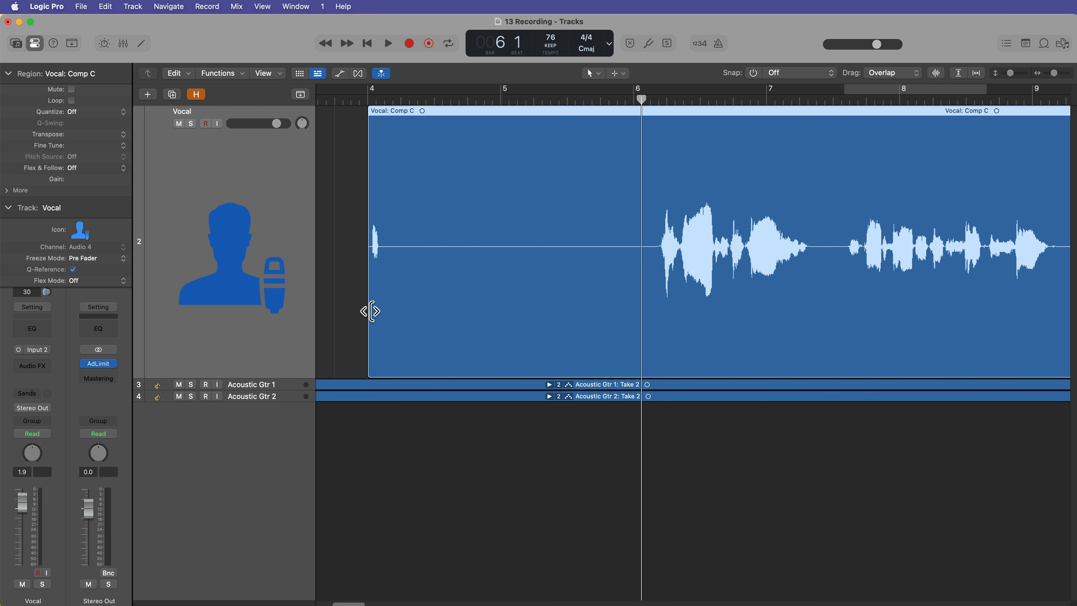
# Trim the start of the flattened comp region to just before the first phrase at about bar 6.
pyautogui.moveTo(370, 310); pyautogui.dragTo(651, 322)
# Try cutting out the silent gap between about bar 7 beat 2 and beat 3 with the Marquee tool, and undo it.
pyautogui.click(819, 100)
pyautogui.press('super+Right')
pyautogui.press('super+Right')
pyautogui.press('super+Right')
pyautogui.click(619, 74)
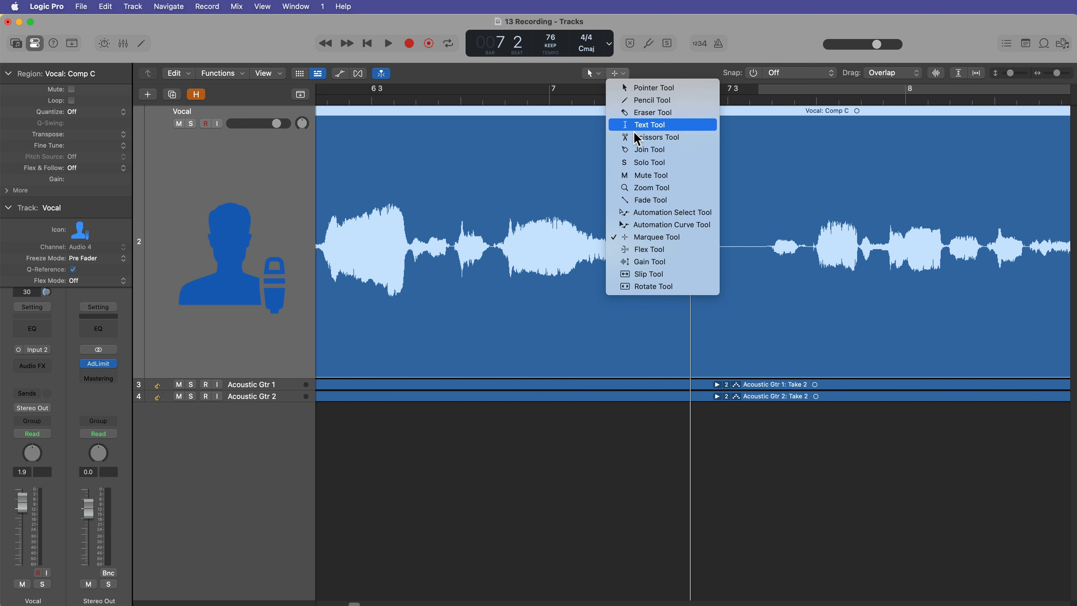
pyautogui.click(692, 240)
pyautogui.moveTo(685, 265); pyautogui.dragTo(758, 281)
pyautogui.press('Delete')
pyautogui.press('super+z')
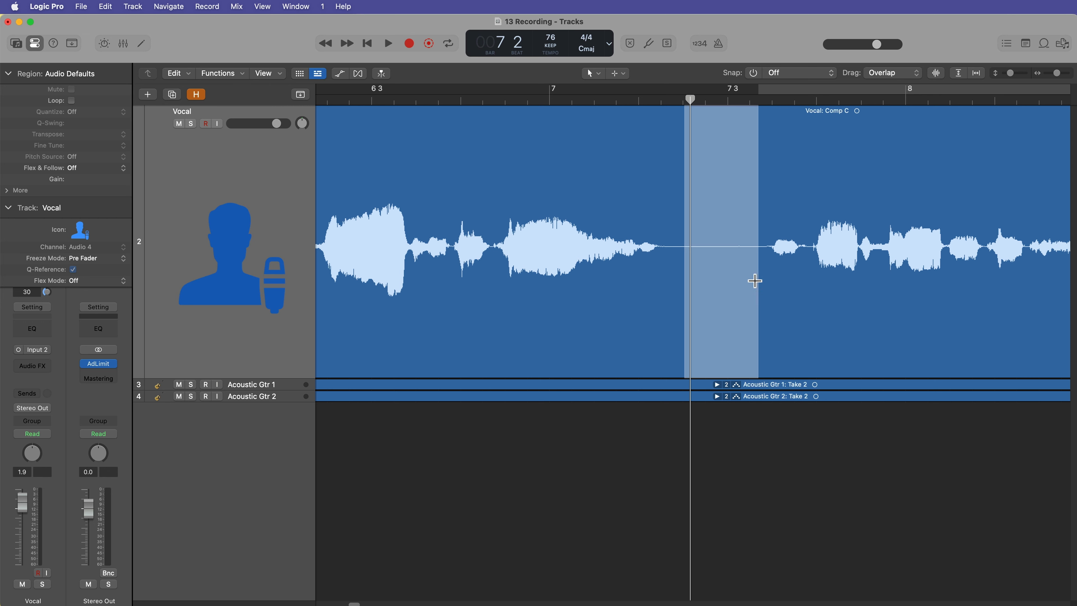
# Split the comp region at about bar 7 beat 2 and just after beat 3, and delete the silent piece between the splits.
pyautogui.click(627, 100)
pyautogui.click(668, 507)
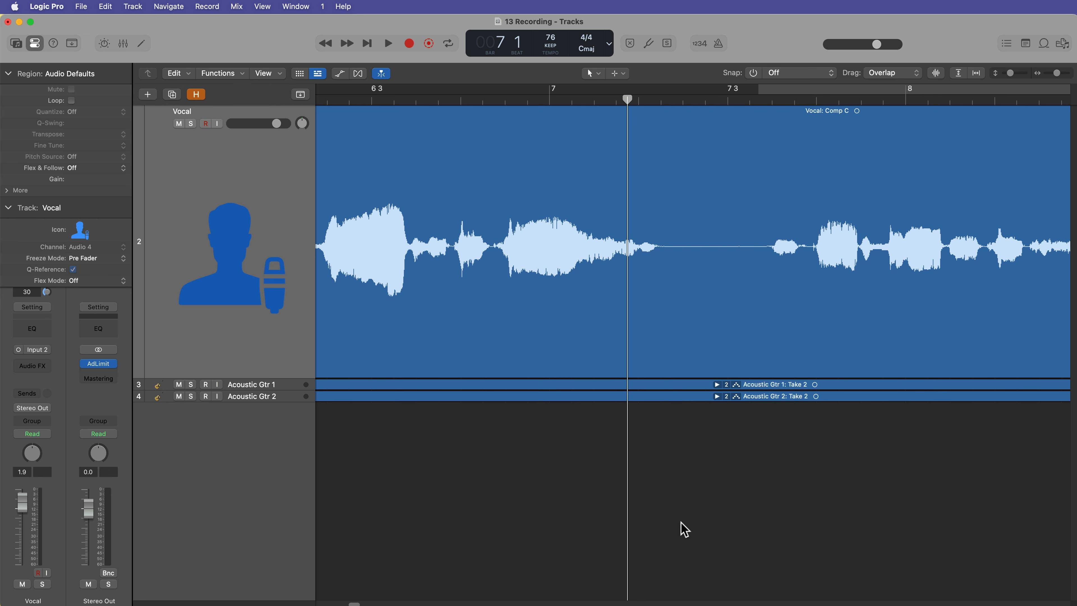
pyautogui.moveTo(655, 98); pyautogui.dragTo(687, 98)
pyautogui.click(710, 236)
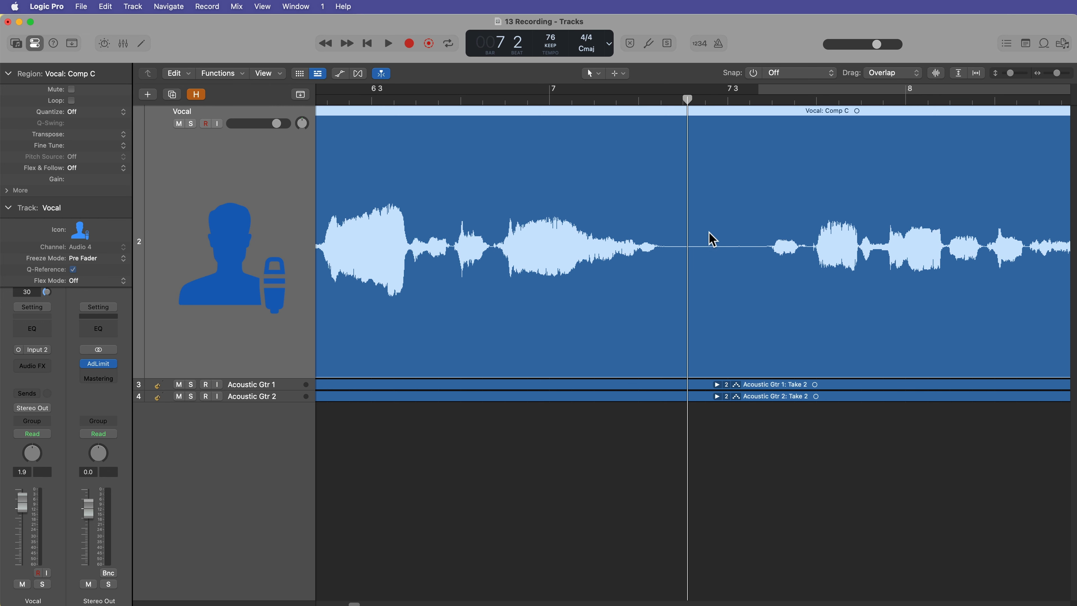
pyautogui.press('super+t')
pyautogui.click(763, 101)
pyautogui.press('super+t')
pyautogui.click(726, 238)
pyautogui.press('Delete')
# Split the second phrase's region at about bar 9 beat 2, just after the phrase ends.
pyautogui.press('super+Left')
pyautogui.press('super+Left')
pyautogui.press('super+Left')
pyautogui.click(597, 100)
pyautogui.press('super+Right')
pyautogui.press('super+Right')
pyautogui.press('super+Right')
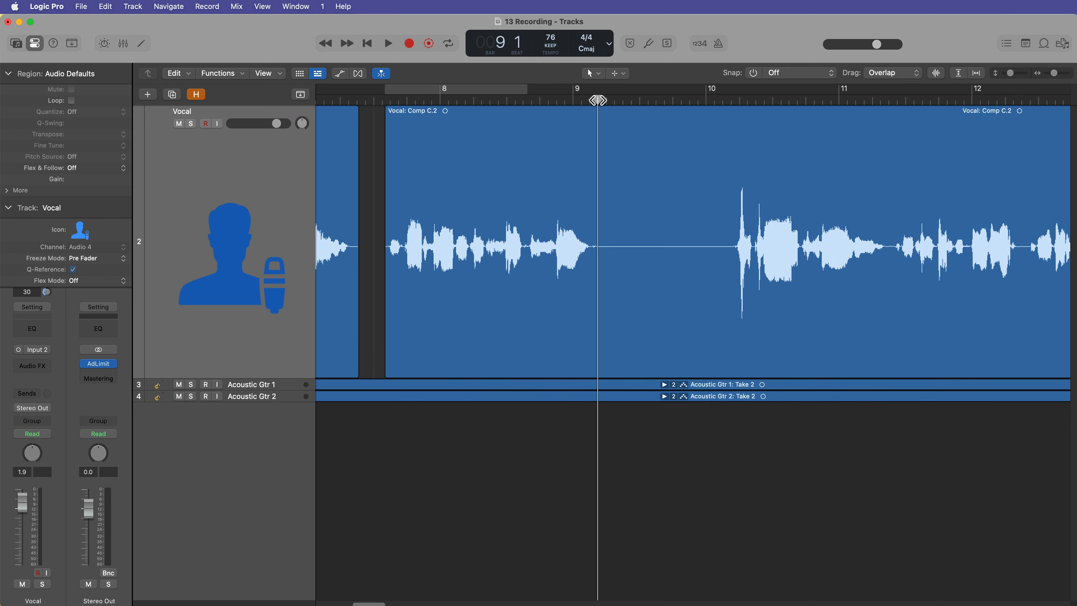
pyautogui.moveTo(598, 101); pyautogui.dragTo(622, 100)
pyautogui.click(656, 199)
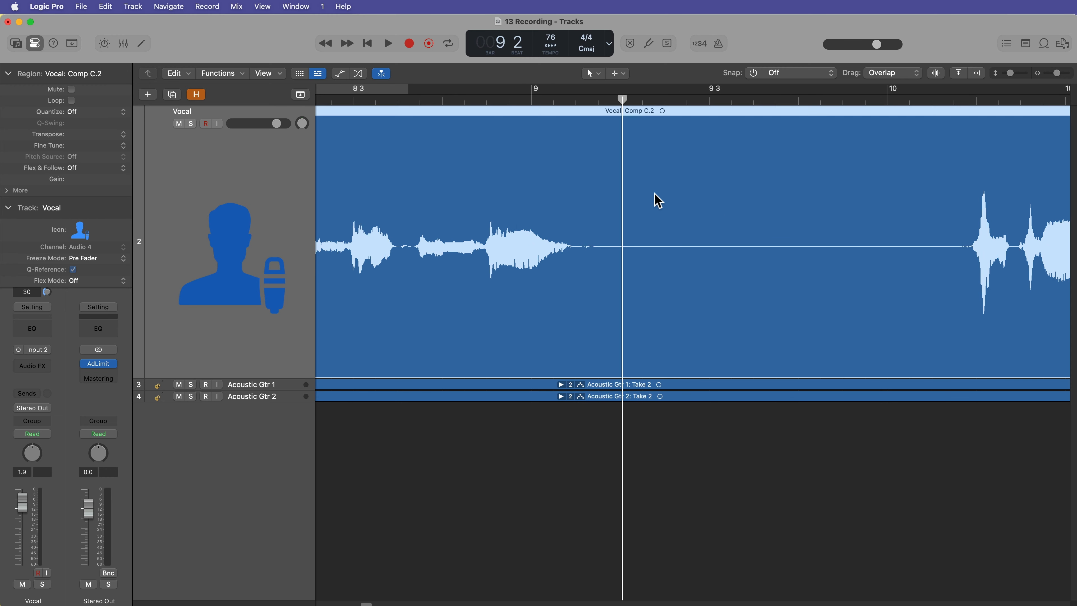
pyautogui.press('super+t')
# Split the following region at bar 10 beat 1, just before the third phrase, and delete the silent piece ahead of it.
pyautogui.click(952, 96)
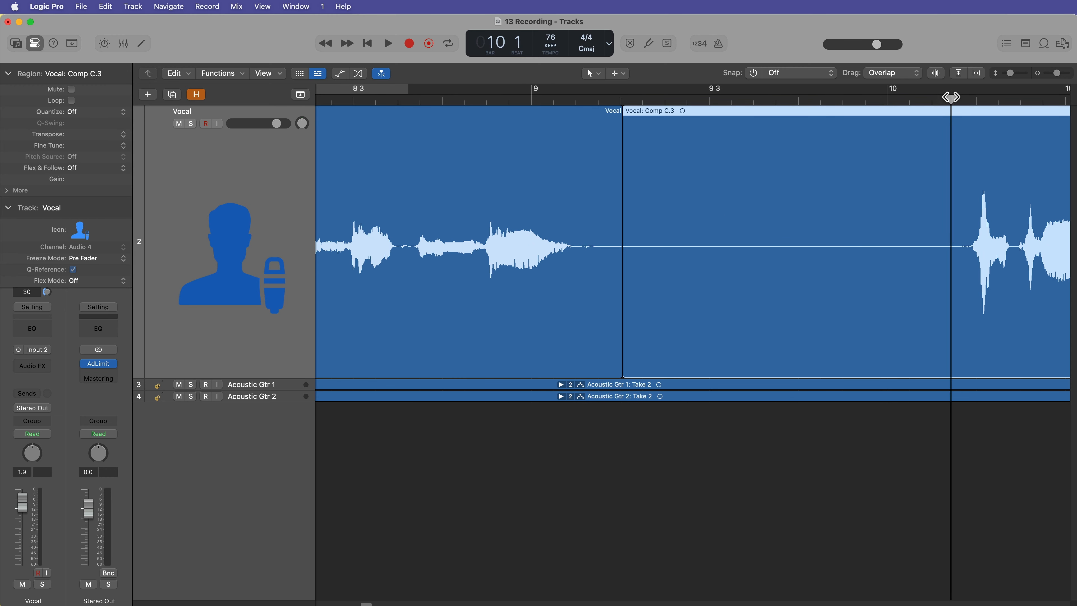
pyautogui.press('super+t')
pyautogui.click(778, 227)
pyautogui.press('Delete')
# Play back the trimmed vocal phrases with both guitars from just before bar 6 to about bar 13.
pyautogui.press('super+Left')
pyautogui.press('super+Left')
pyautogui.press('super+Left')
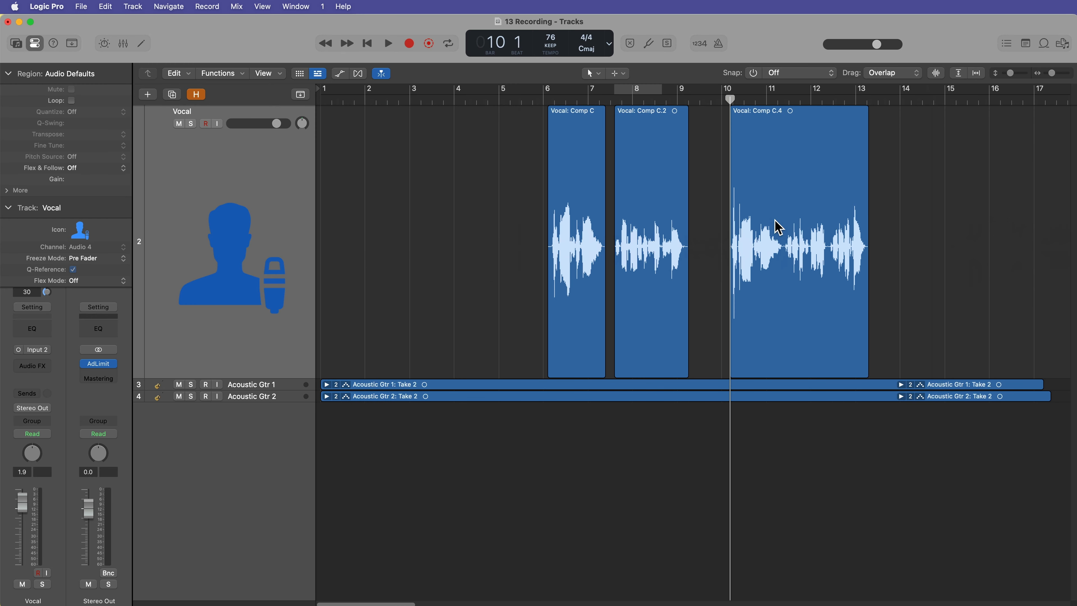
pyautogui.click(543, 101)
pyautogui.press('space')
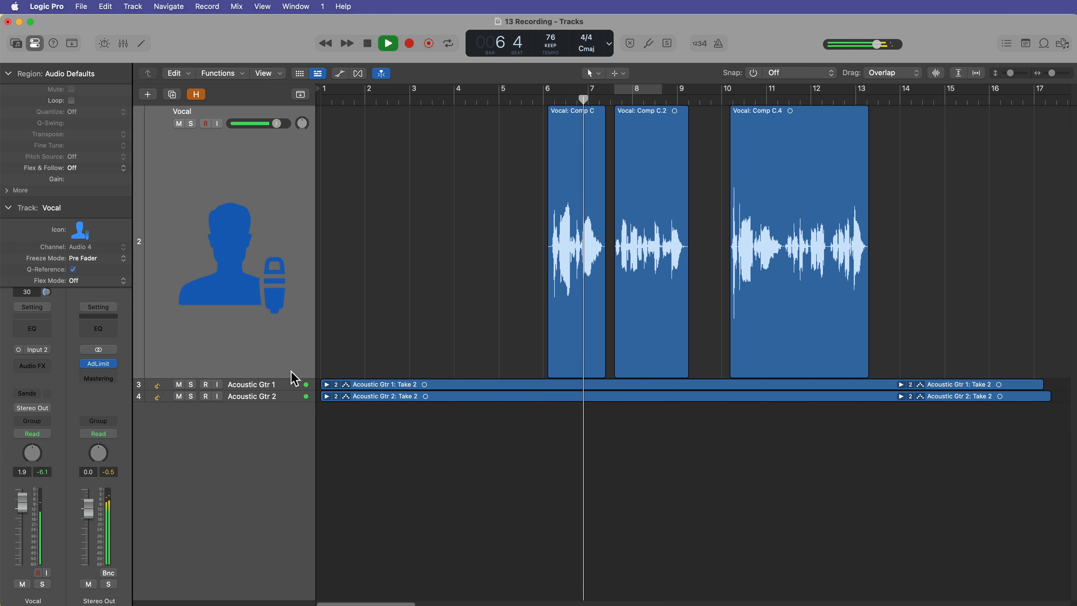
pyautogui.moveTo(289, 378); pyautogui.dragTo(289, 116)
pyautogui.press('super+Down')
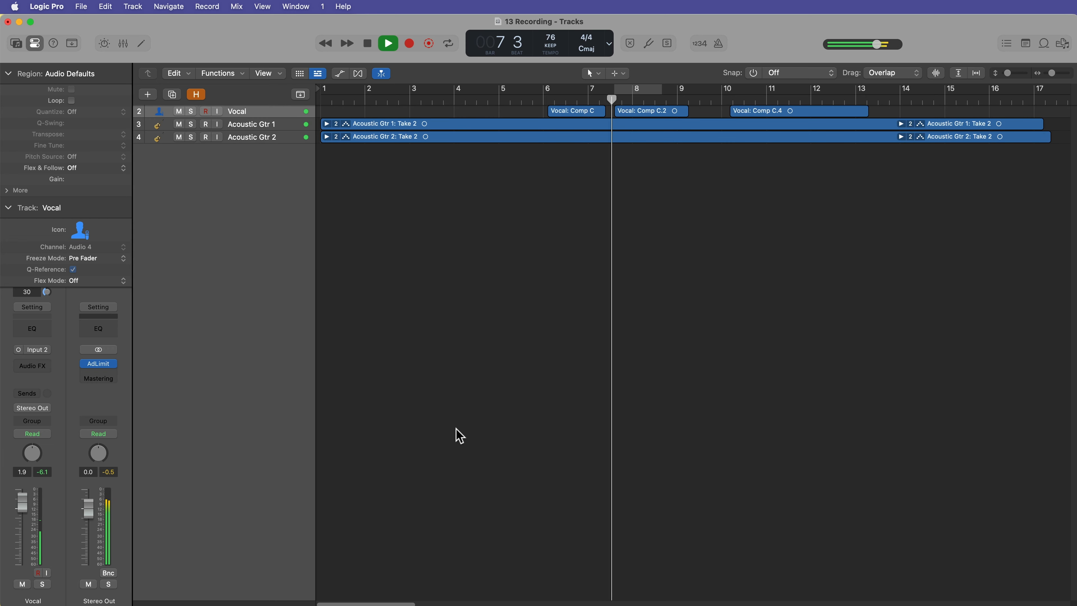
pyautogui.press('z')
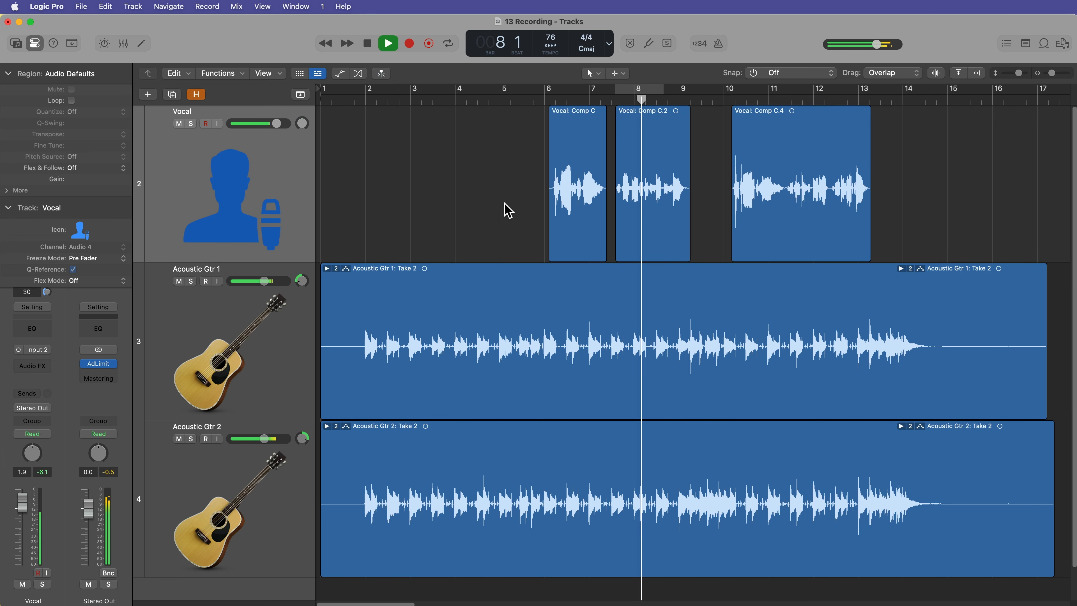
pyautogui.press('super+Right')
pyautogui.hscroll(4, 505, 203)
pyautogui.hscroll(1, 511, 238)
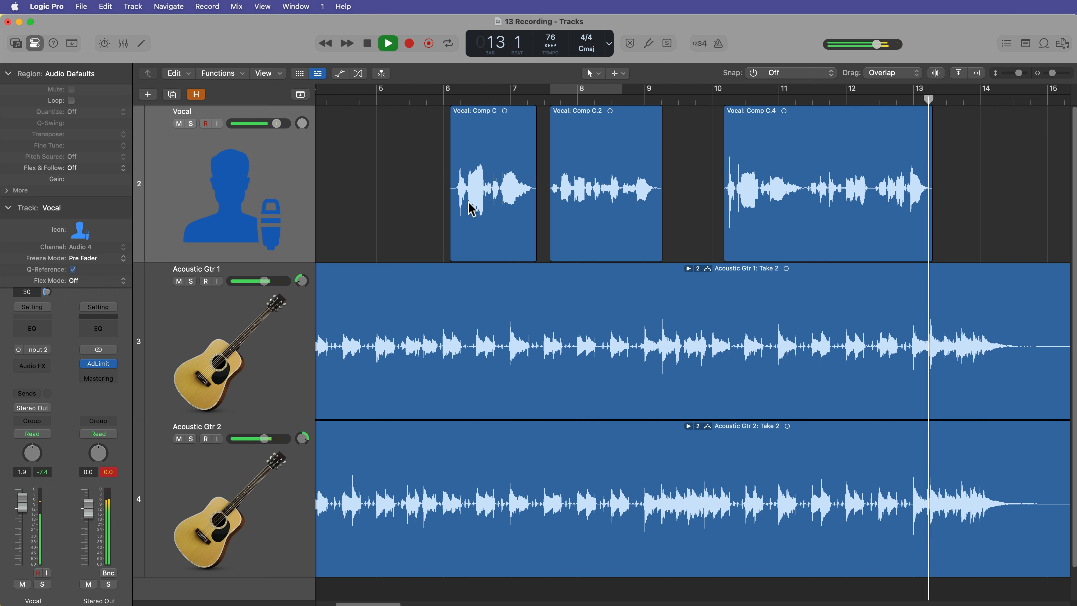
pyautogui.press('space')
# Try a short fade-in and fade-out on the first vocal region at bar 6, and undo both fades.
pyautogui.click(444, 100)
pyautogui.press('super+Right')
pyautogui.press('super+Right')
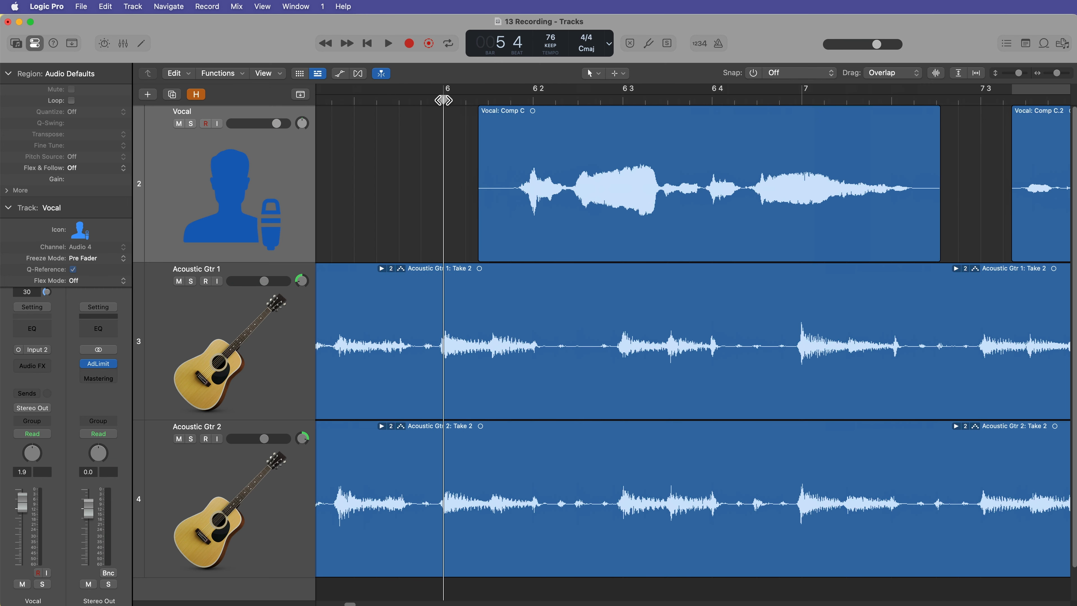
pyautogui.click(505, 194)
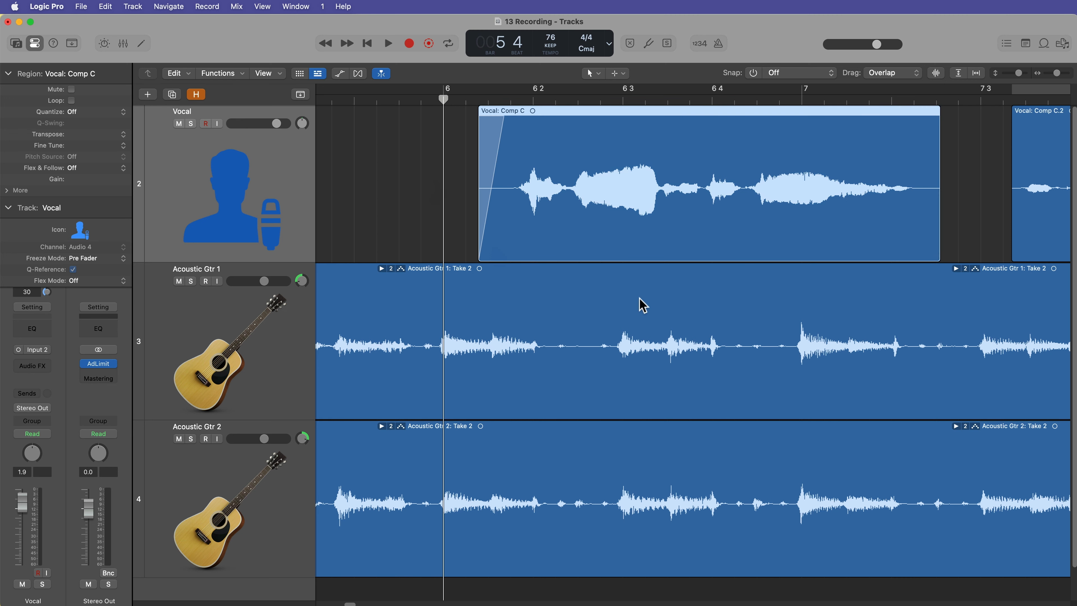
pyautogui.moveTo(926, 191); pyautogui.dragTo(961, 198)
pyautogui.click(985, 202)
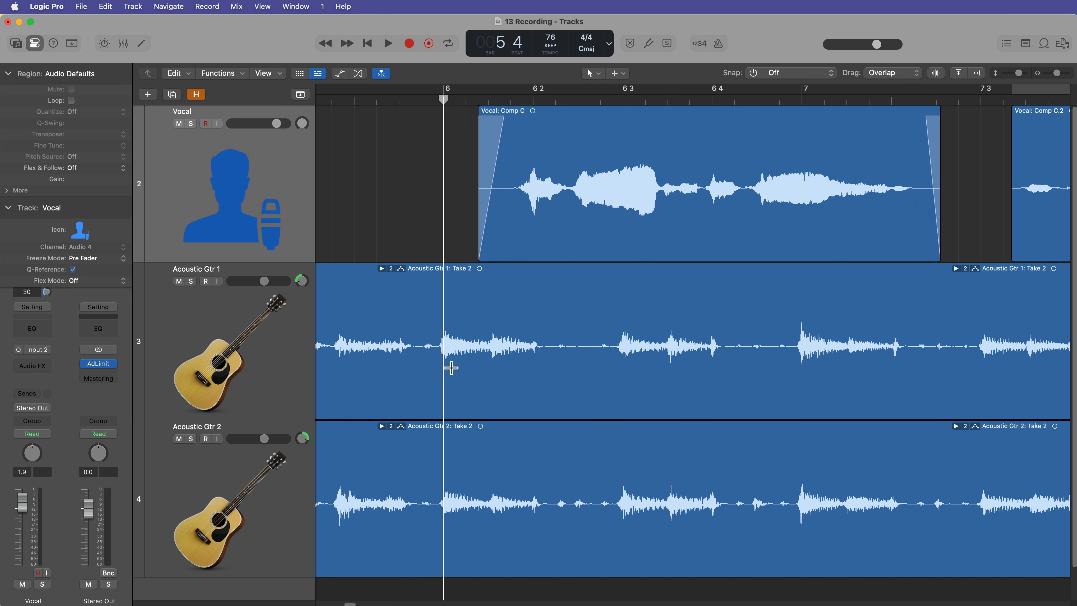
pyautogui.press('super+z')
pyautogui.press('super+z')
# Add a short fade-in to the start and a short fade-out to the end of the first vocal region.
pyautogui.click(429, 220)
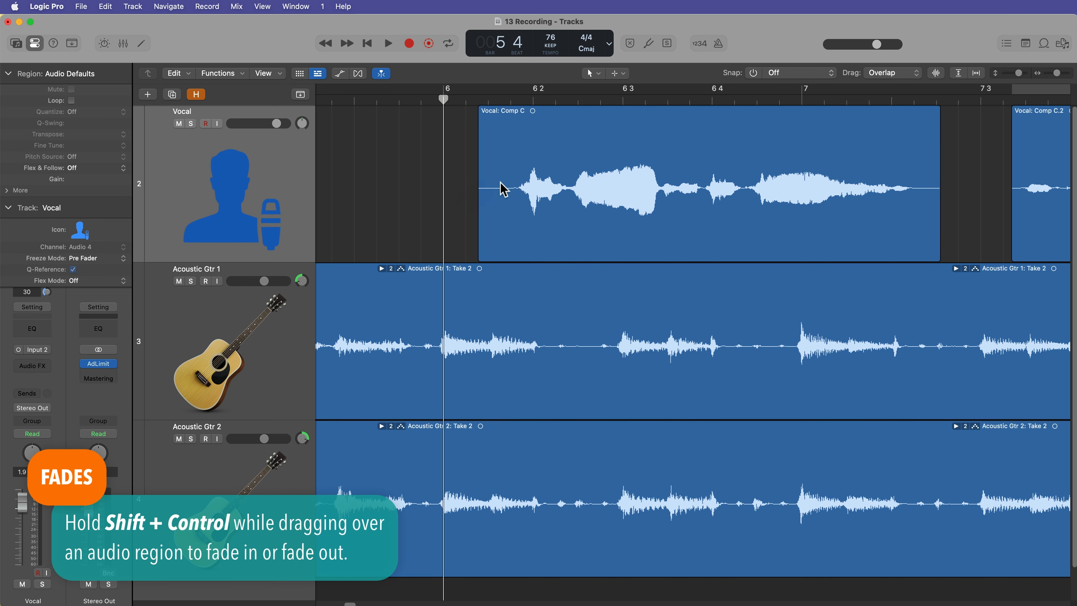
pyautogui.moveTo(503, 186); pyautogui.dragTo(430, 183)
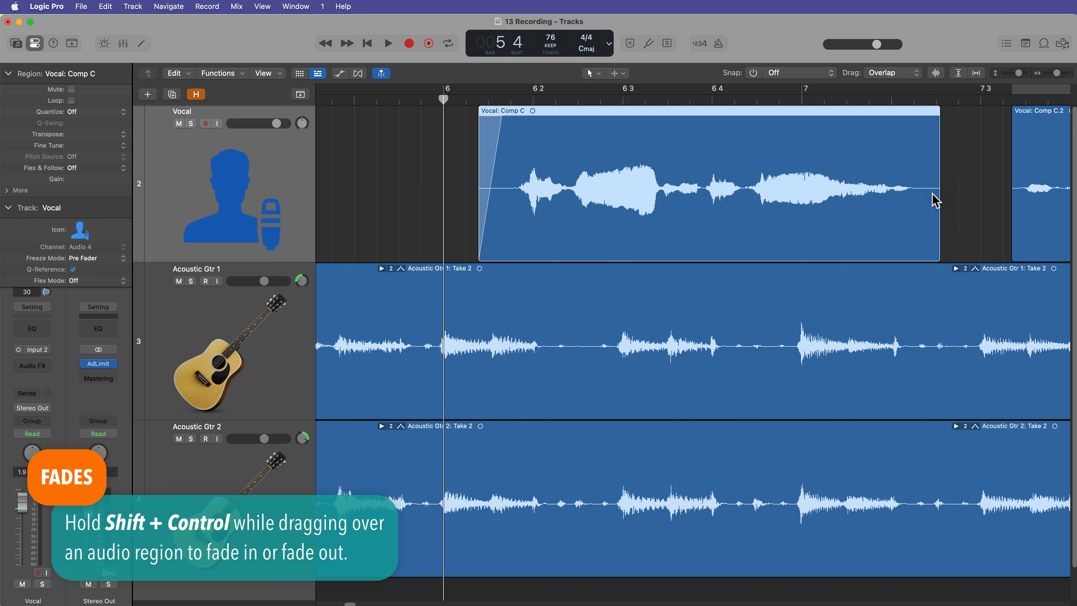
pyautogui.moveTo(924, 198); pyautogui.dragTo(976, 199)
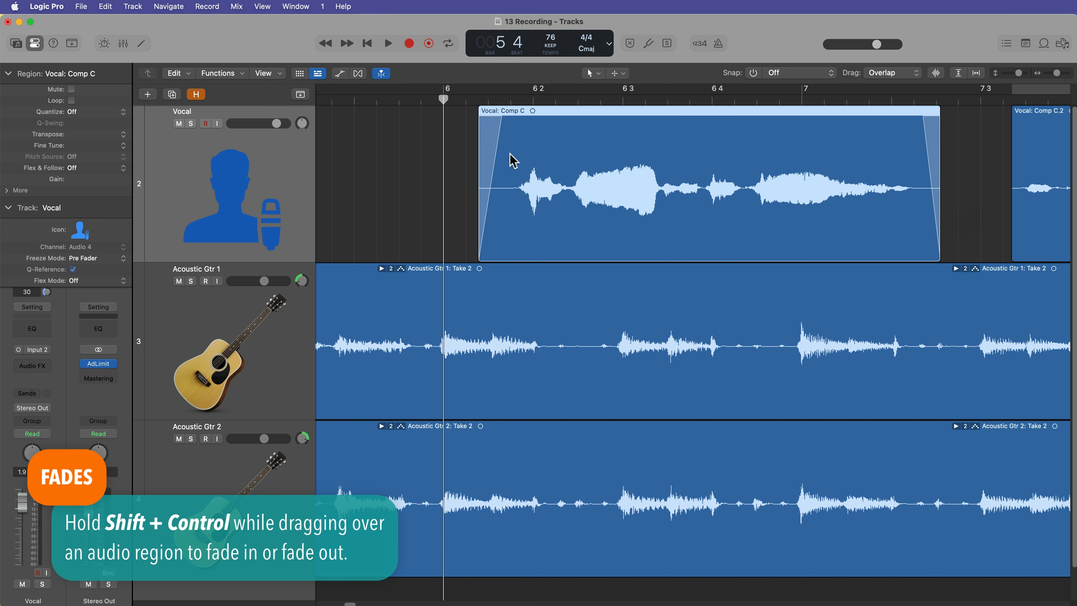
# Try a short fade-in at the start of the second vocal region, and undo all the hand-drawn fades.
pyautogui.hscroll(5, 479, 229)
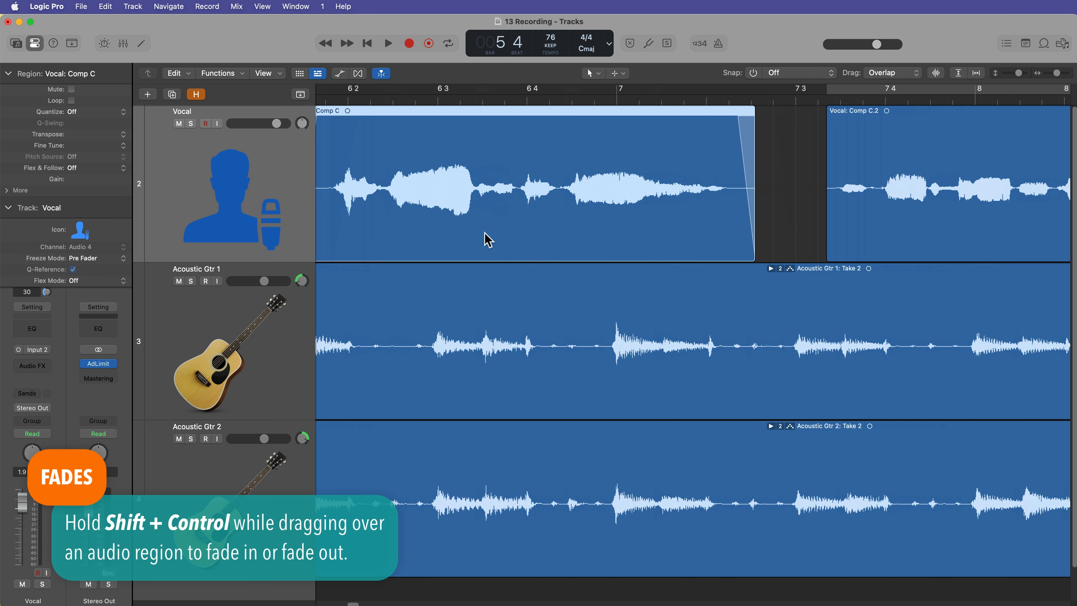
pyautogui.moveTo(837, 202); pyautogui.dragTo(798, 208)
pyautogui.press('super+z')
pyautogui.press('super+z')
pyautogui.press('super+z')
# Select all three vocal regions and give them a fade-in of 10 and a fade-out of 10.
pyautogui.scroll(-10, 404, 183)
pyautogui.moveTo(366, 174); pyautogui.dragTo(749, 182)
pyautogui.click(9, 74)
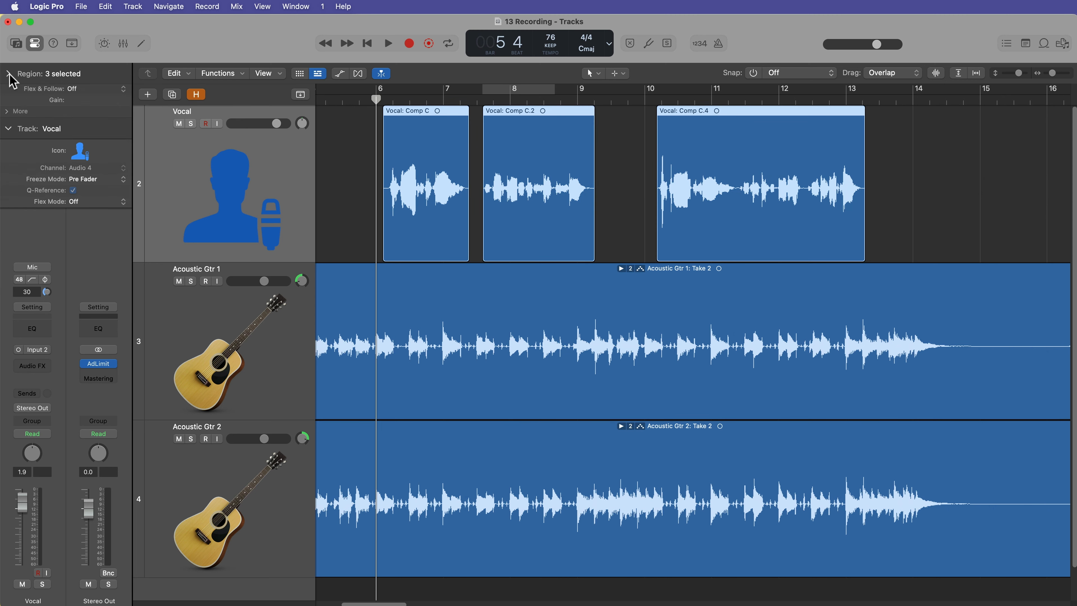
pyautogui.click(8, 74)
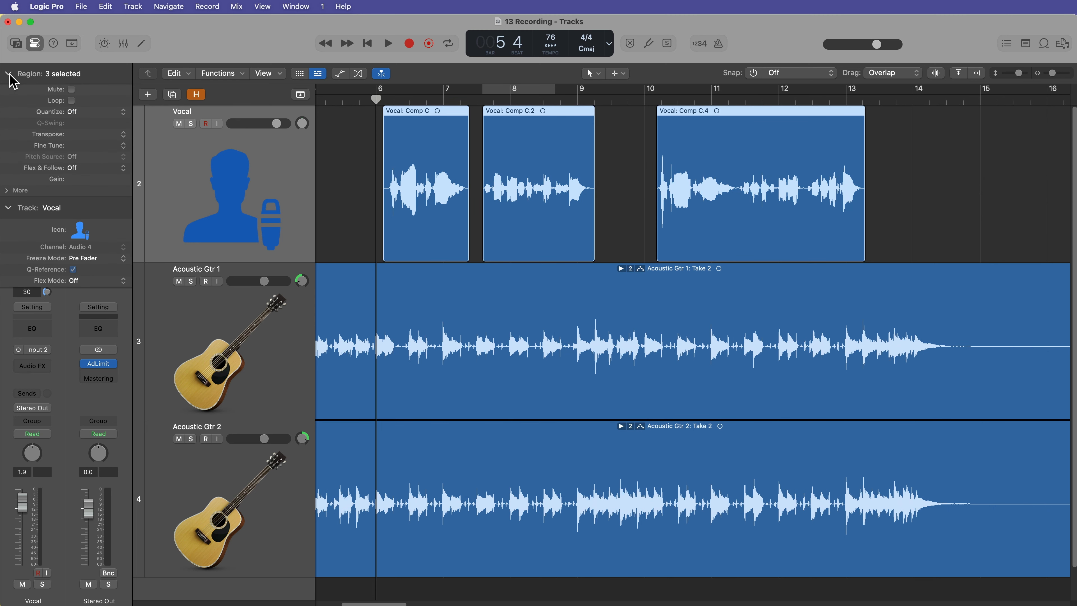
pyautogui.click(6, 191)
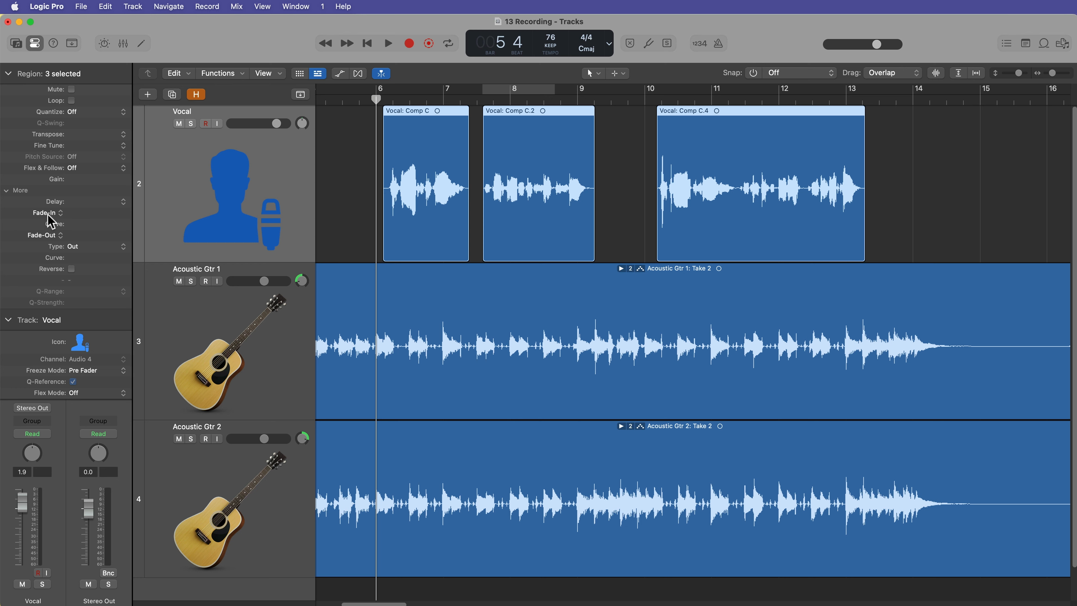
pyautogui.doubleClick(80, 213)
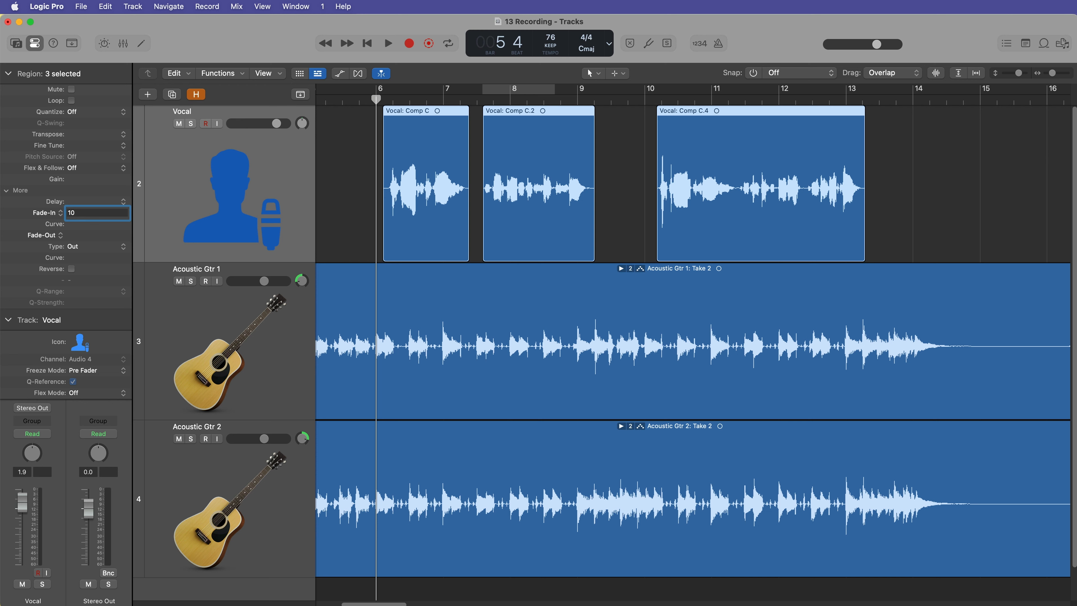
pyautogui.press('Return')
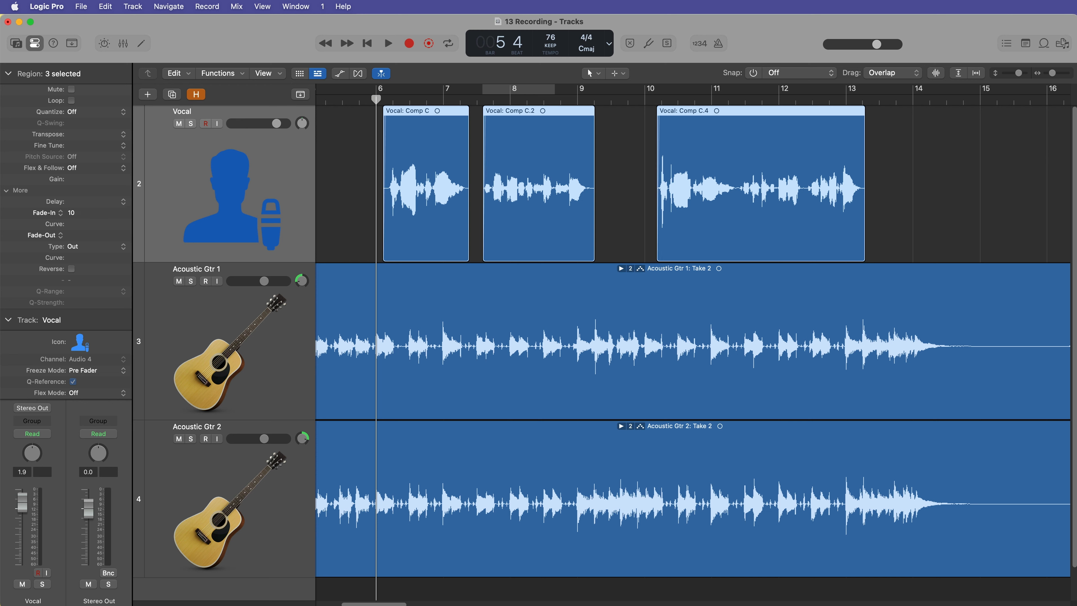
pyautogui.doubleClick(89, 235)
pyautogui.write('10')
pyautogui.press('Return')
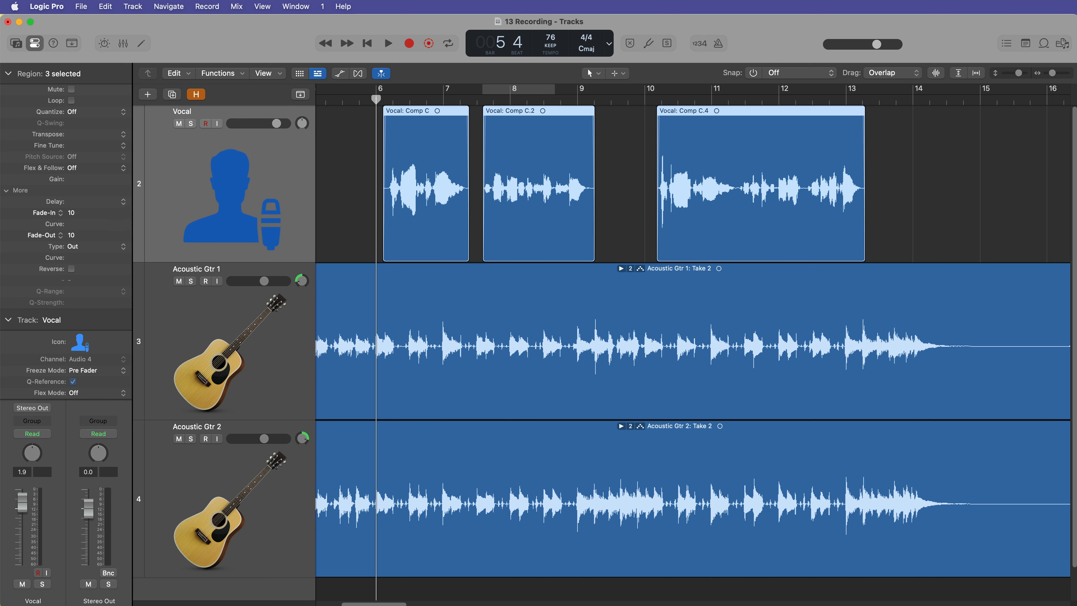
pyautogui.click(369, 160)
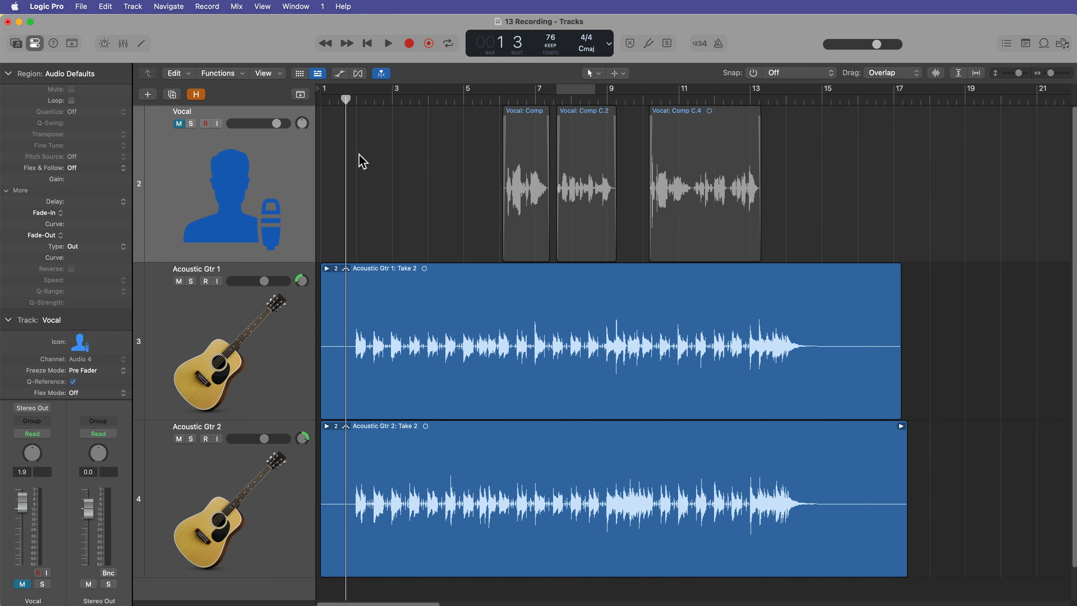
# Reduce the height of the muted Vocal track above the two acoustic guitar tracks.
pyautogui.press('super+Right')
pyautogui.press('super+Right')
pyautogui.press('super+Right')
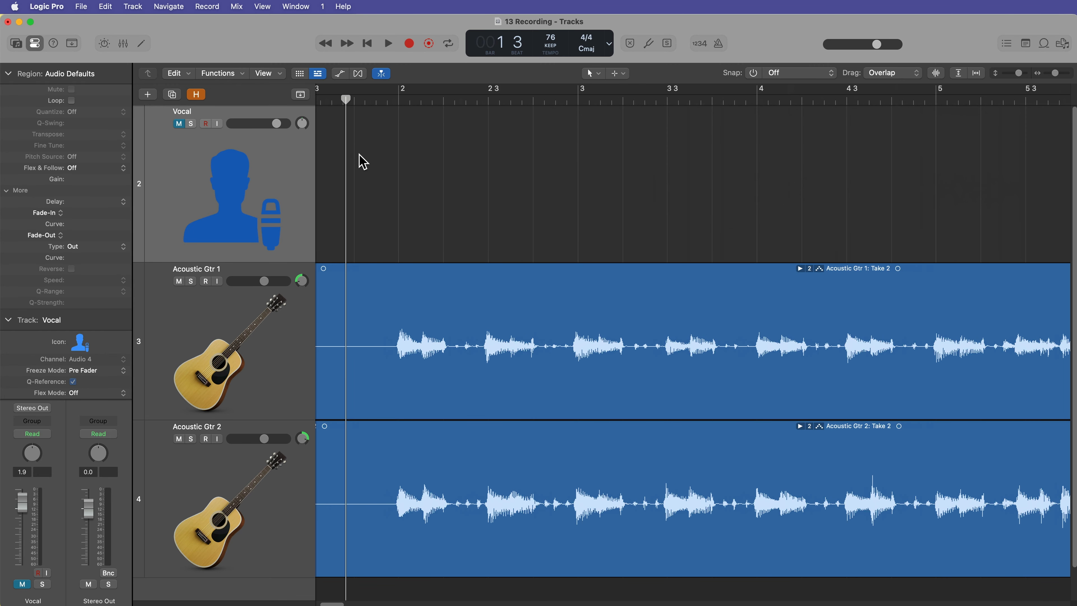
pyautogui.hscroll(-3, 362, 161)
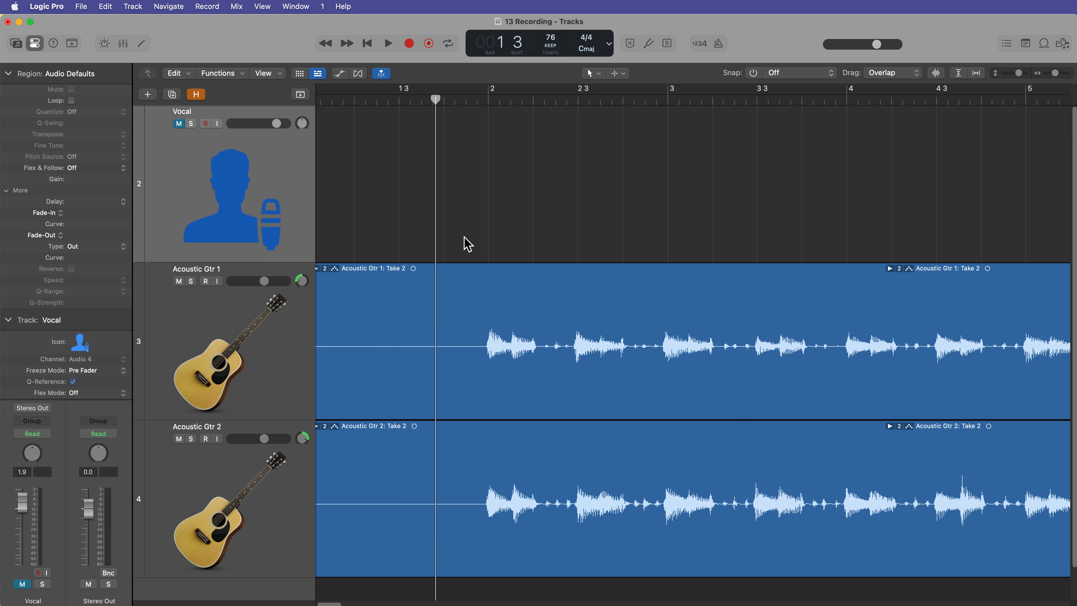
pyautogui.moveTo(302, 261); pyautogui.dragTo(293, 136)
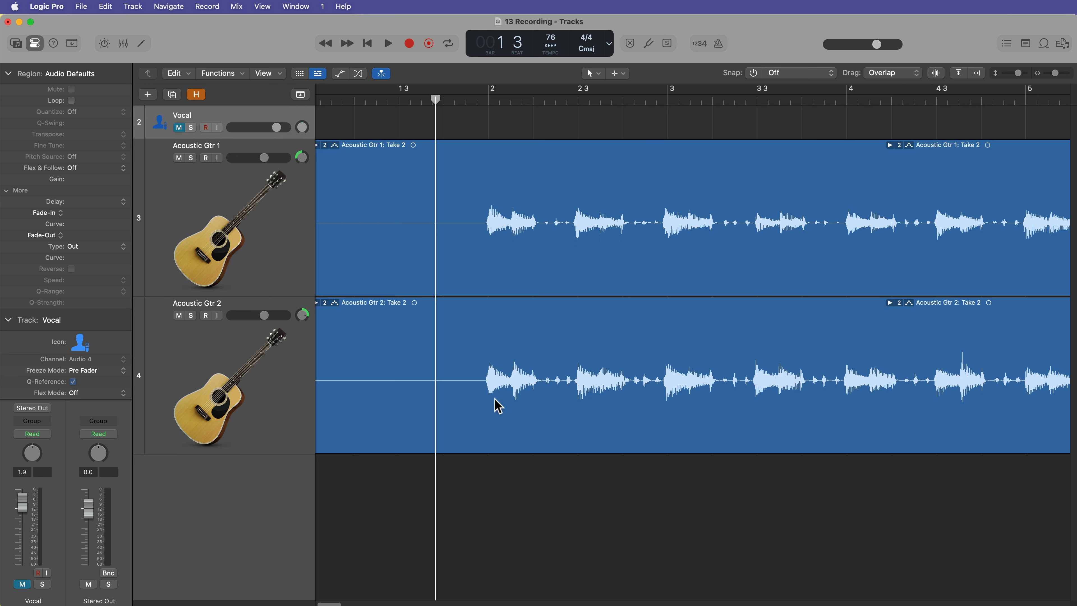
# Play back both acoustic guitars from just before bar 2 to about bar 8, keeping the view following the playhead.
pyautogui.press('space')
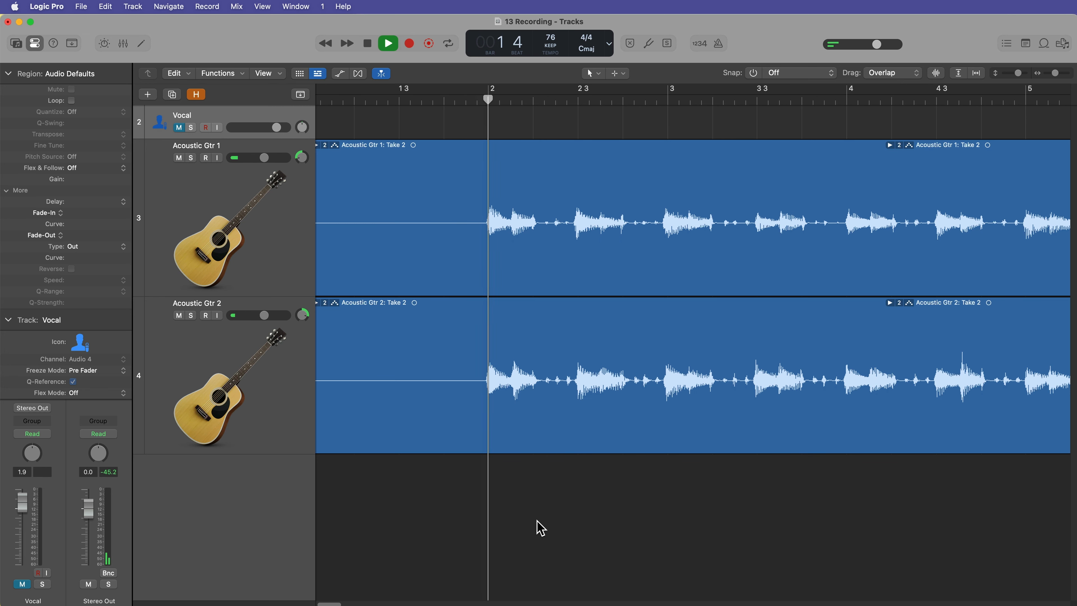
pyautogui.press('super+Right')
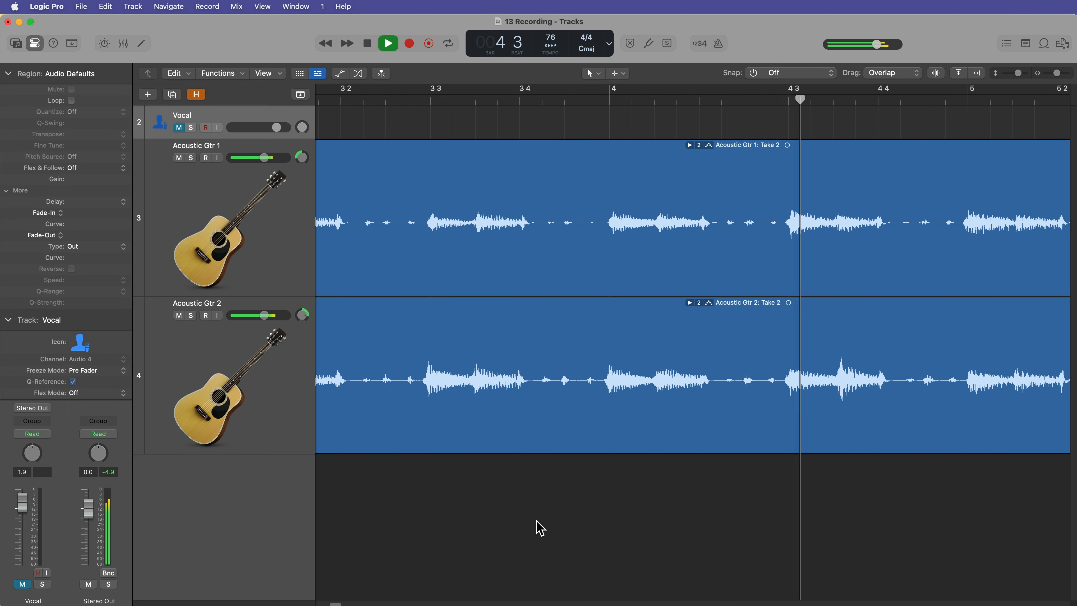
pyautogui.click(381, 74)
pyautogui.press('space')
pyautogui.moveTo(485, 100); pyautogui.dragTo(573, 112)
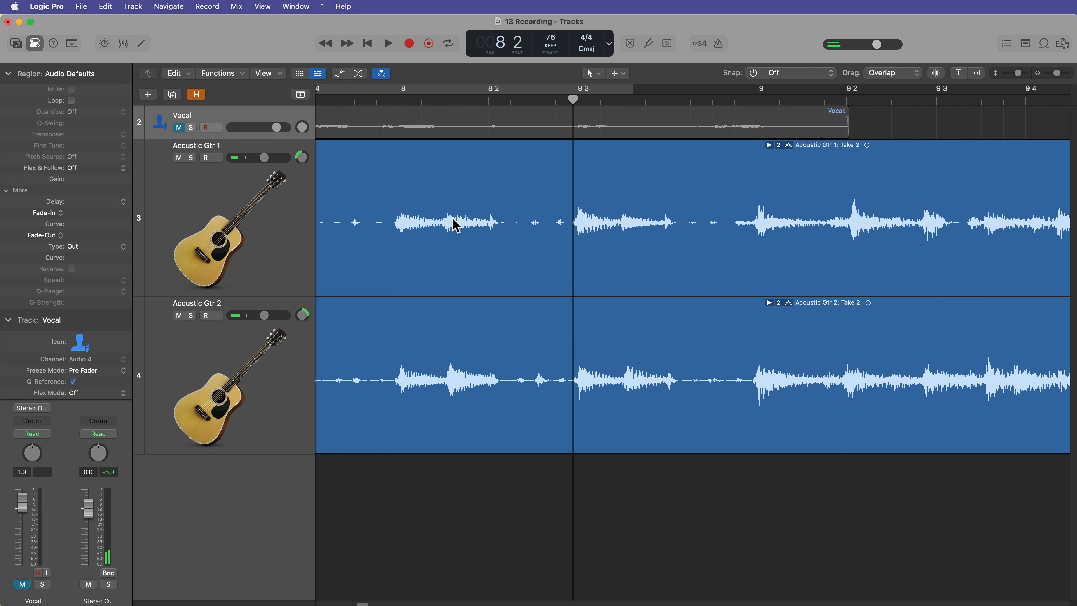
# Open the Acoustic Gtr 1 take folder and comp in Take 1 from just before bar 8 to just before beat 3.
pyautogui.doubleClick(397, 200)
pyautogui.scroll(-4, 509, 407)
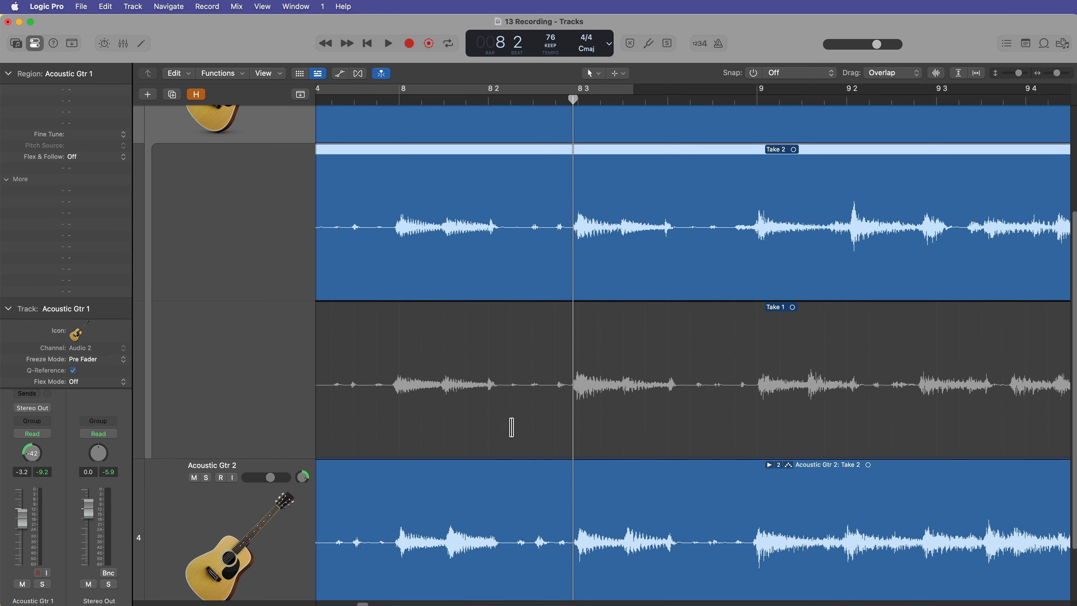
pyautogui.moveTo(387, 406); pyautogui.dragTo(570, 435)
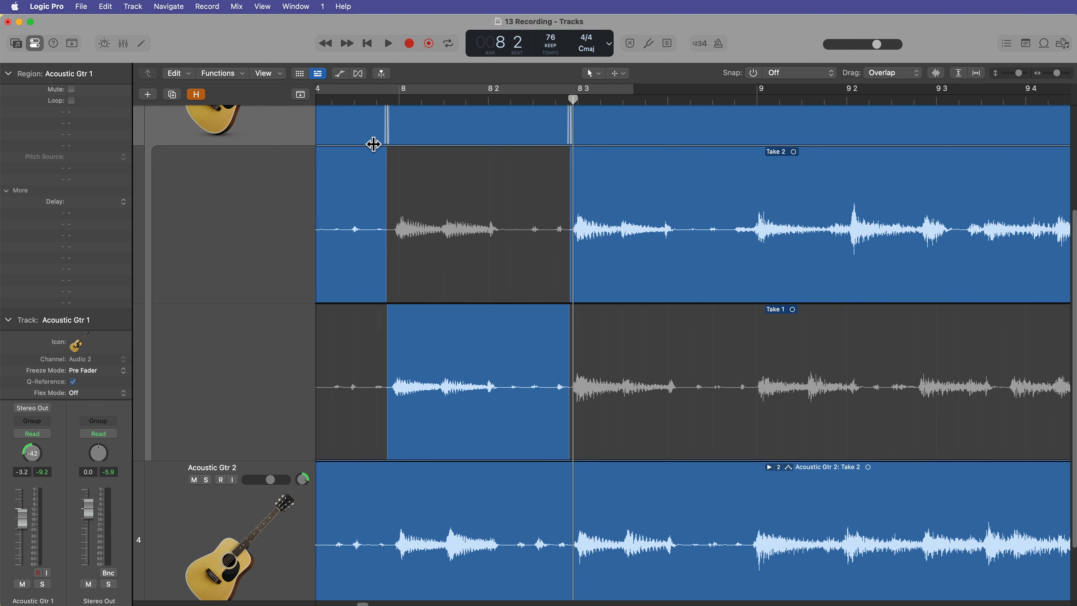
# Play back the Acoustic Gtr 1 edit from just before bar 8 to just past beat 3.
pyautogui.click(346, 98)
pyautogui.press('space')
pyautogui.scroll(4, 379, 293)
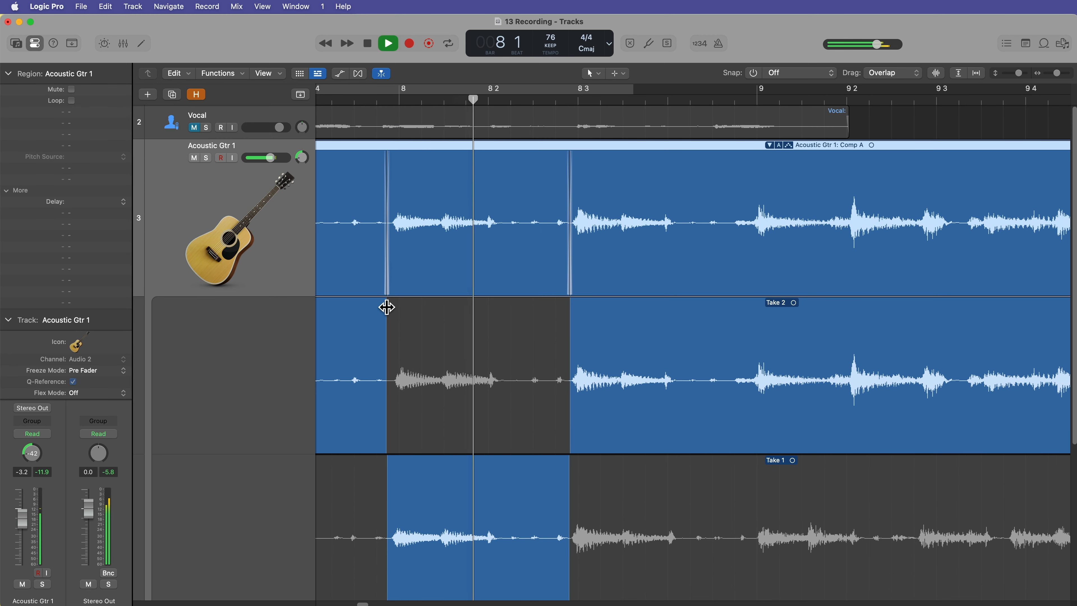
pyautogui.press('space')
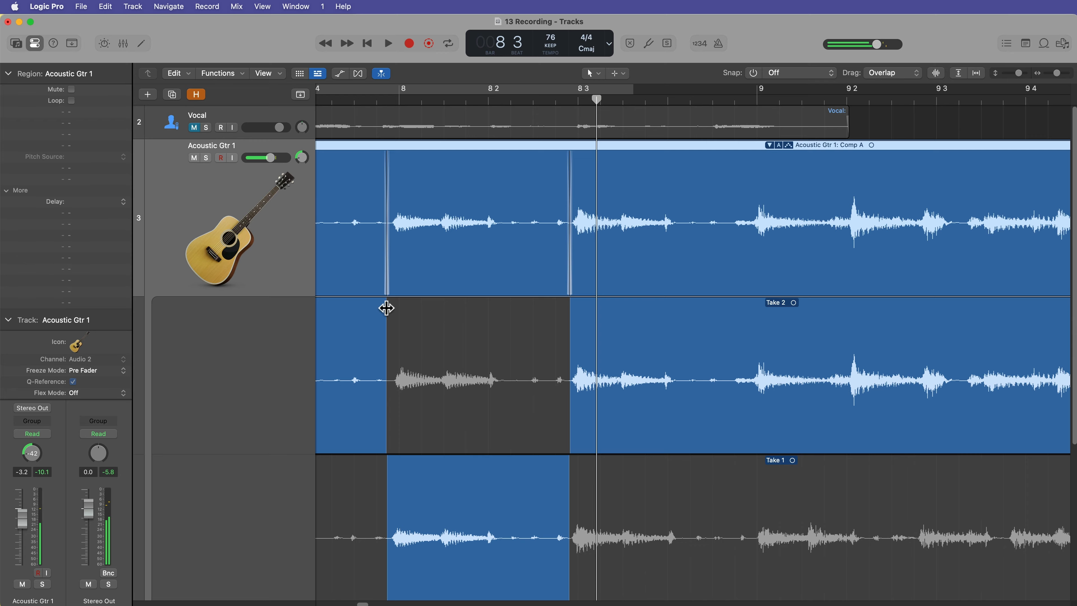
# Comp in Take 1 of Acoustic Gtr 2 from midway through bar 8 beat 1 to just before beat 3.
pyautogui.scroll(-10, 387, 309)
pyautogui.moveTo(391, 520); pyautogui.dragTo(570, 528)
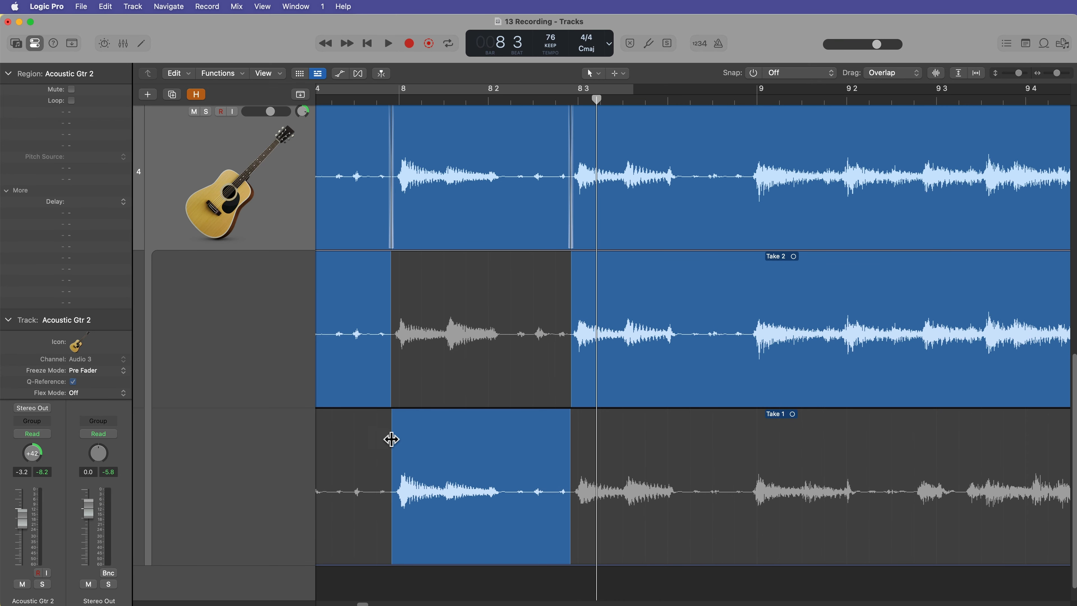
pyautogui.moveTo(391, 439); pyautogui.dragTo(444, 440)
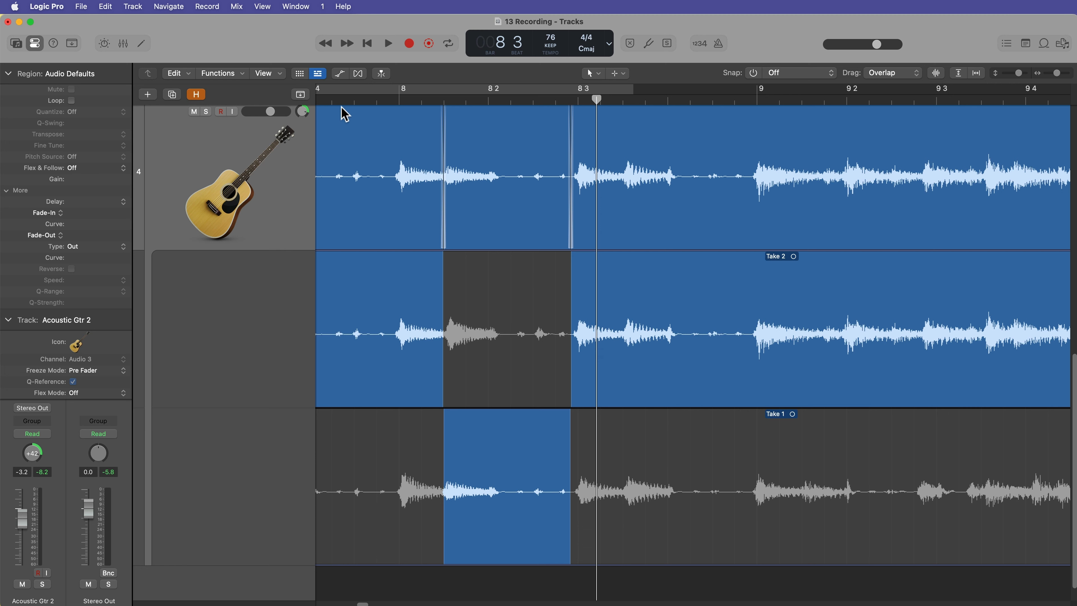
# Play back both guitars from just before bar 8 through the Acoustic Gtr 2 edit to about bar 10.
pyautogui.click(334, 98)
pyautogui.press('space')
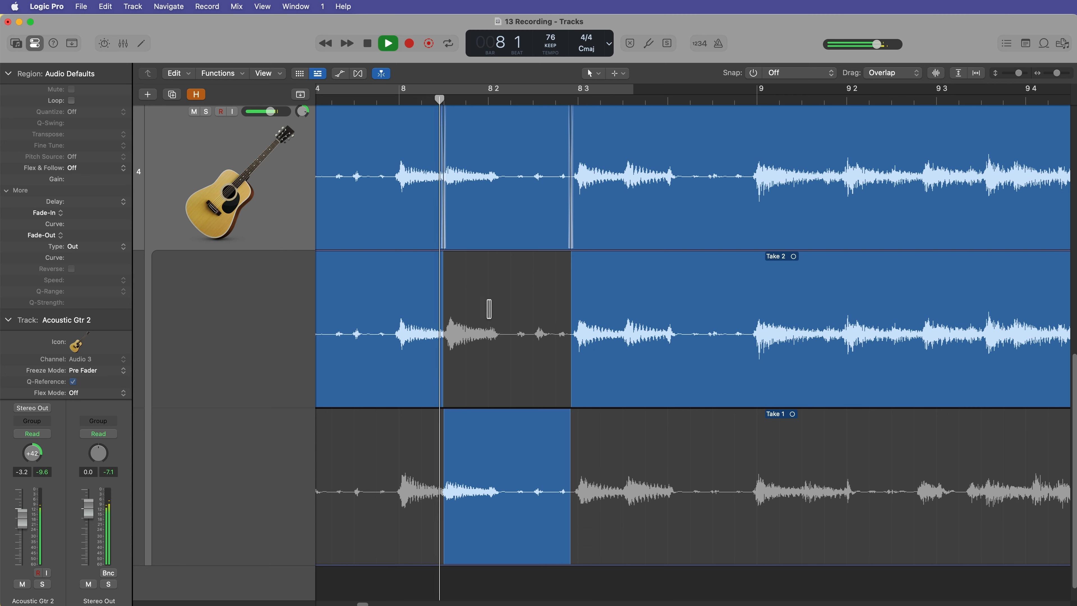
pyautogui.scroll(5, 492, 297)
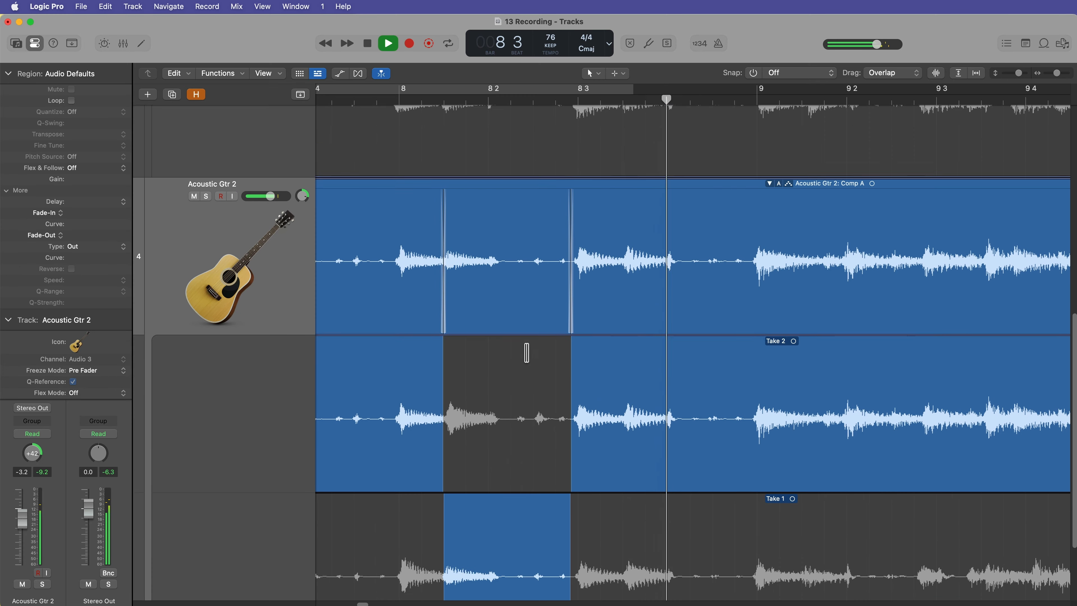
pyautogui.scroll(10, 770, 225)
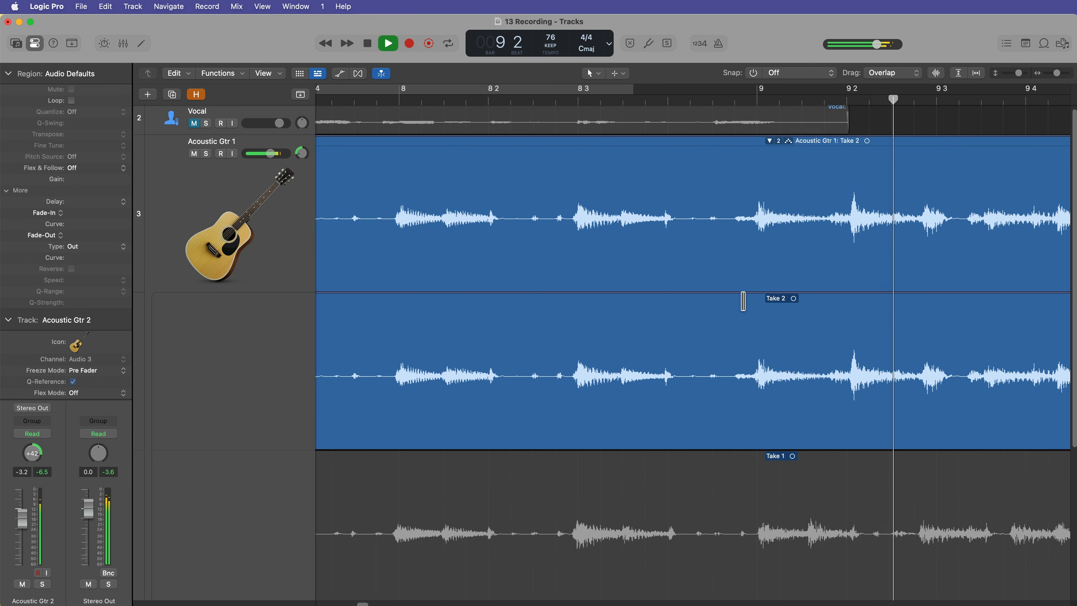
pyautogui.click(769, 145)
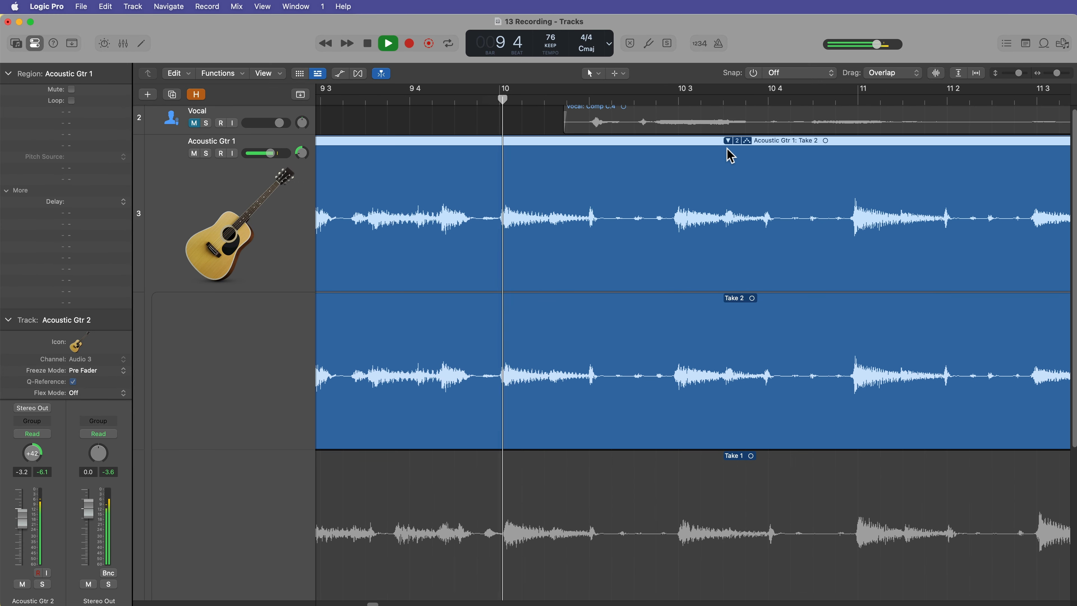
pyautogui.press('space')
# Set a cycle range from about bar 8 beat 4 to bar 10 beat 3, and audition Take 1 of Acoustic Gtr 2 there.
pyautogui.press('super+Up')
pyautogui.press('super+Up')
pyautogui.press('super+Up')
pyautogui.click(728, 304)
pyautogui.hscroll(-5, 692, 305)
pyautogui.moveTo(358, 88); pyautogui.dragTo(992, 88)
pyautogui.press('space')
pyautogui.press('space')
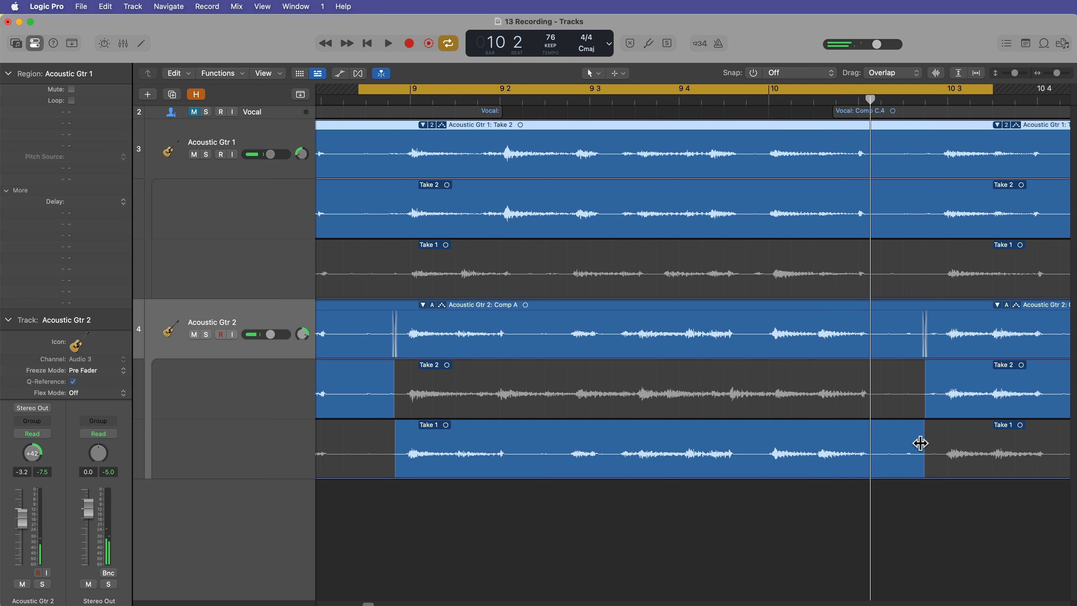
# Try starting the Take 1 section of Acoustic Gtr 2 midway through bar 9 beat 3, and play back the cycle.
pyautogui.moveTo(397, 441); pyautogui.dragTo(635, 501)
pyautogui.press('space')
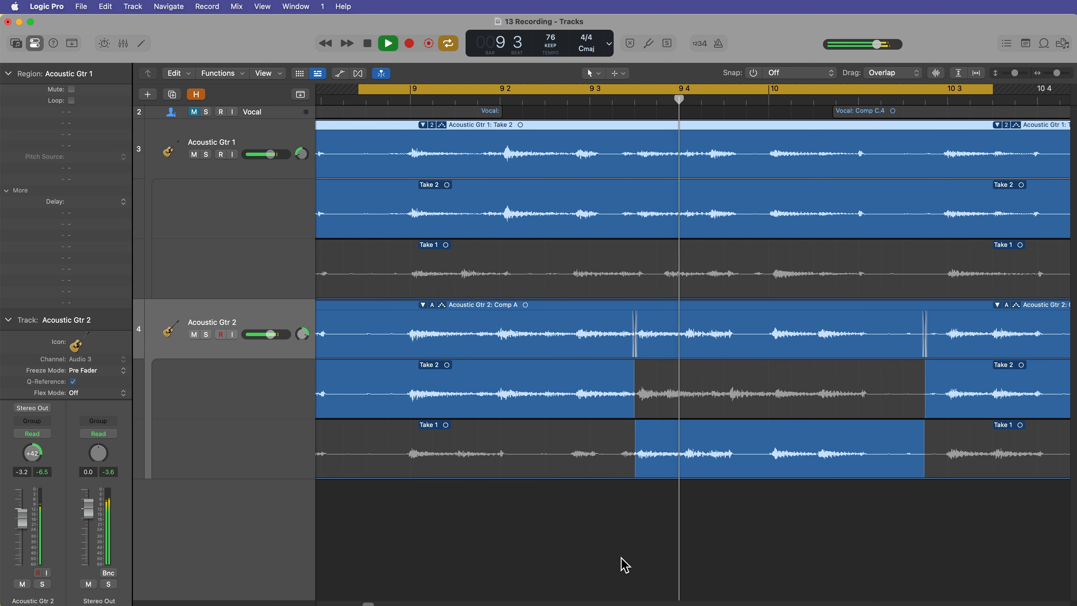
pyautogui.press('space')
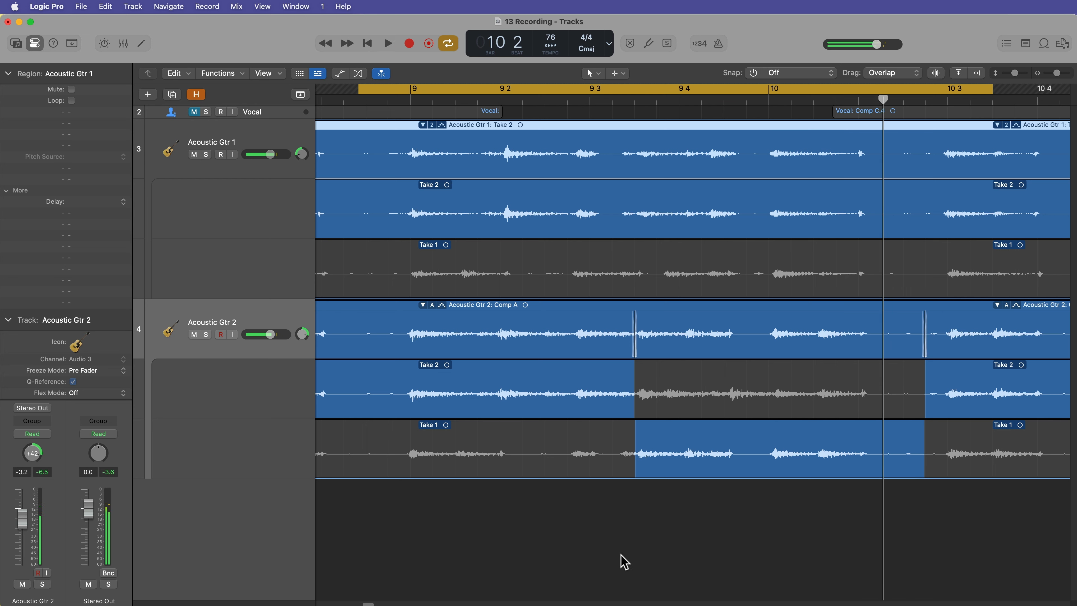
pyautogui.press('space')
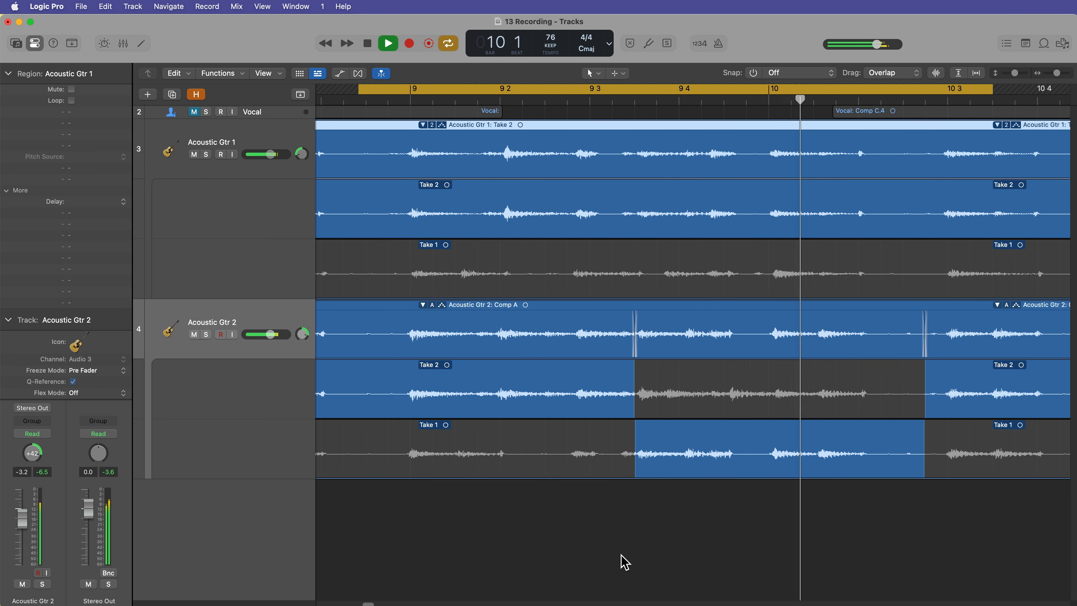
pyautogui.press('space')
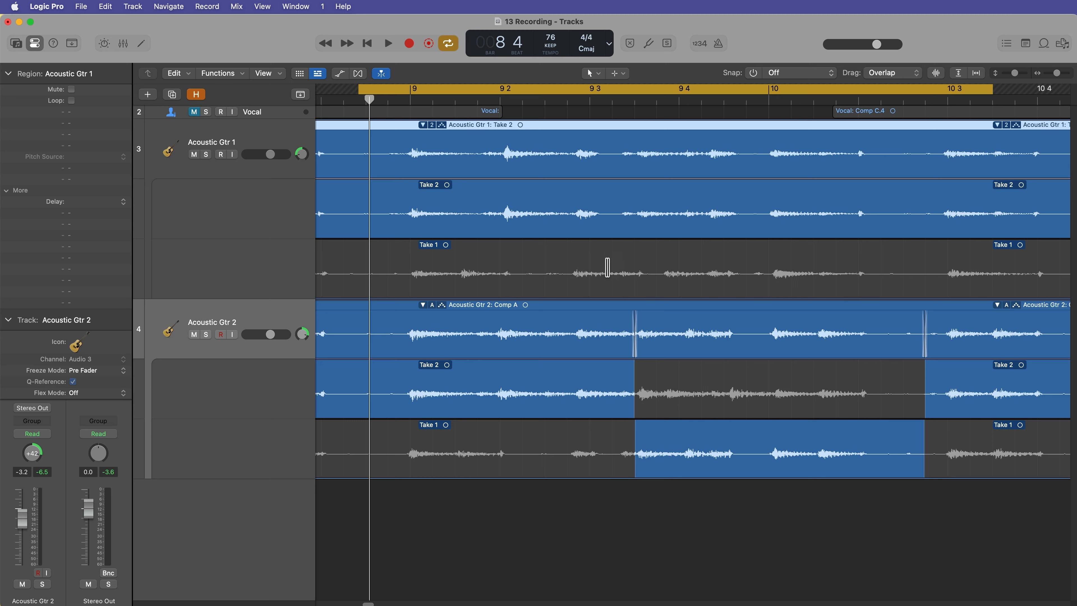
# Try Take 1 of Acoustic Gtr 1 around bar 9 beat 3, play it back, and restore Take 2 there.
pyautogui.moveTo(635, 283)
pyautogui.mouseDown()
pyautogui.moveTo(659, 286)
pyautogui.moveTo(625, 294)
pyautogui.moveTo(634, 292)
pyautogui.mouseUp()
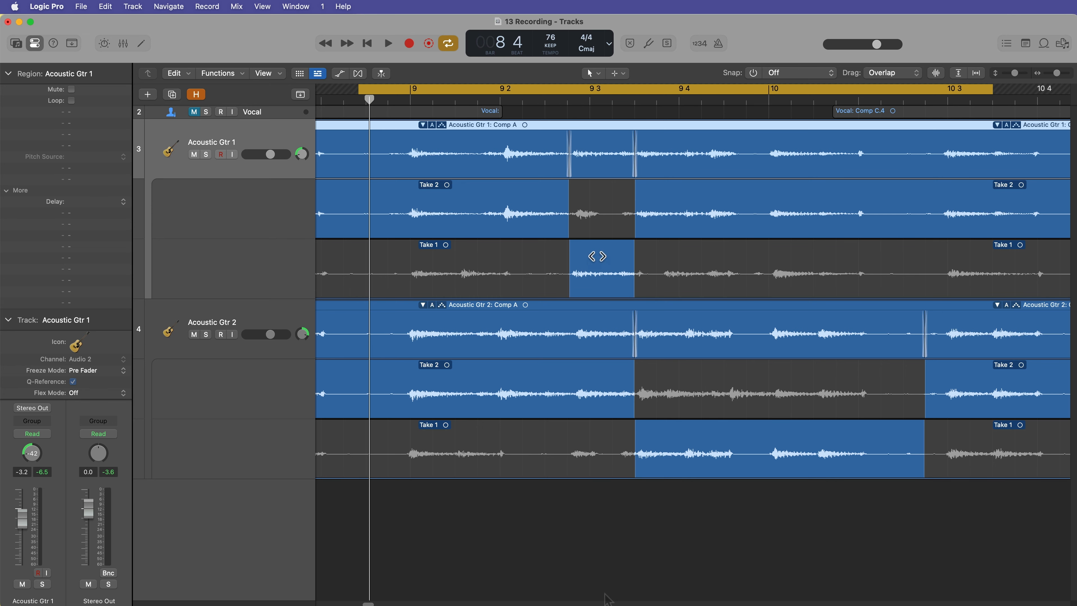
pyautogui.press('space')
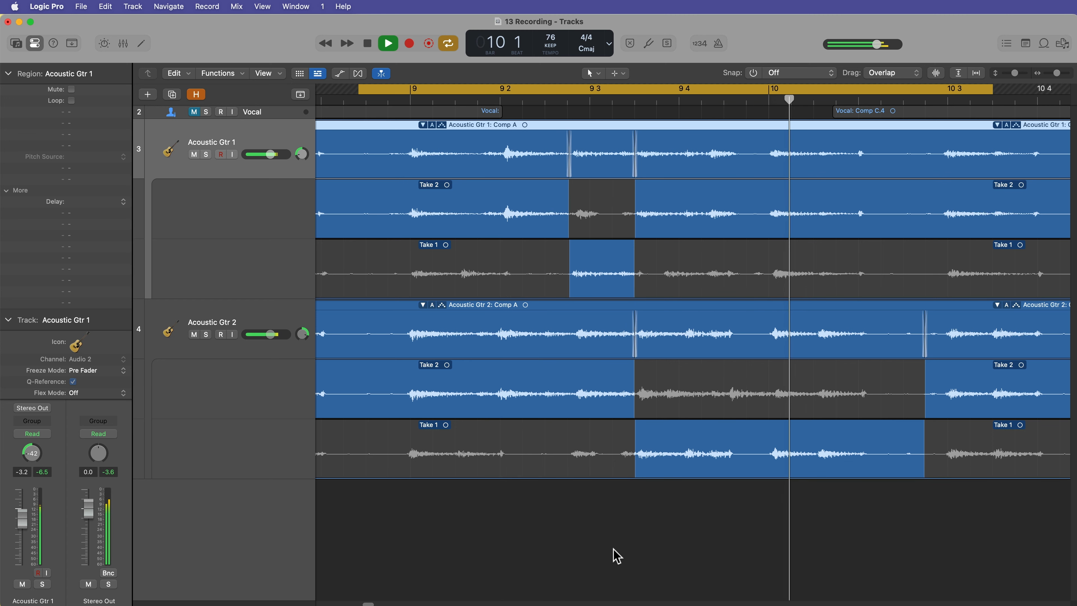
pyautogui.press('space')
pyautogui.click(611, 199)
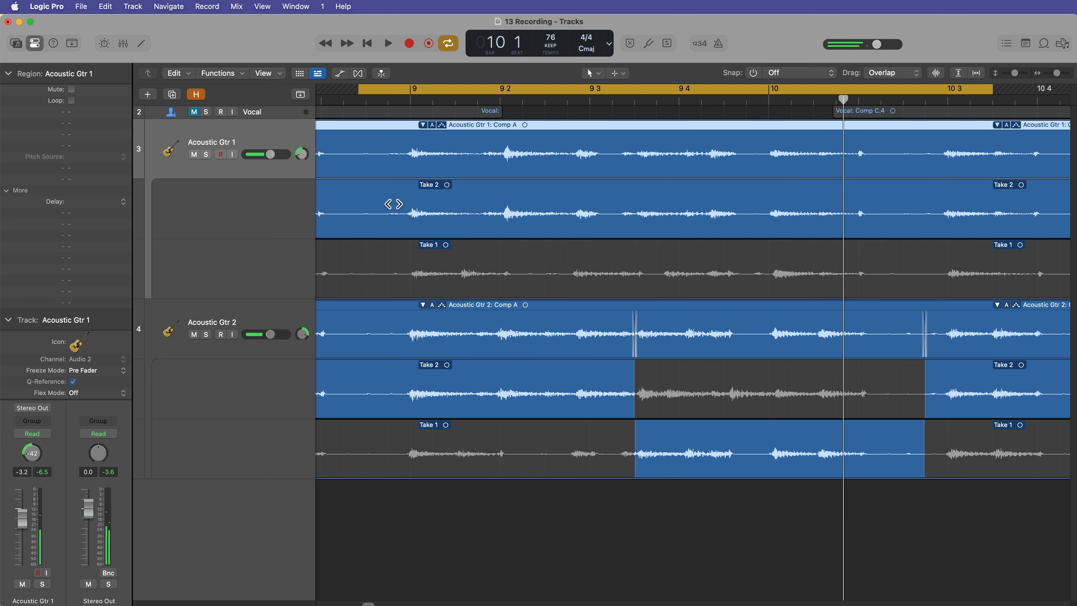
# Start the Take 1 section of Acoustic Gtr 2 just before bar 9 beat 3, and play back the cycle.
pyautogui.moveTo(612, 435); pyautogui.dragTo(569, 436)
pyautogui.press('space')
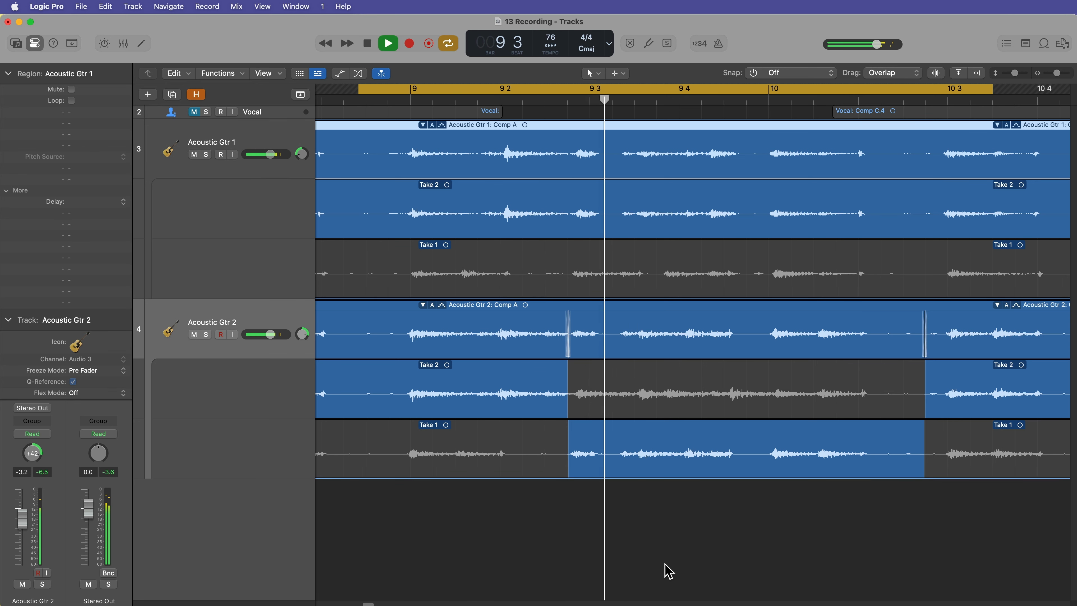
pyautogui.press('space')
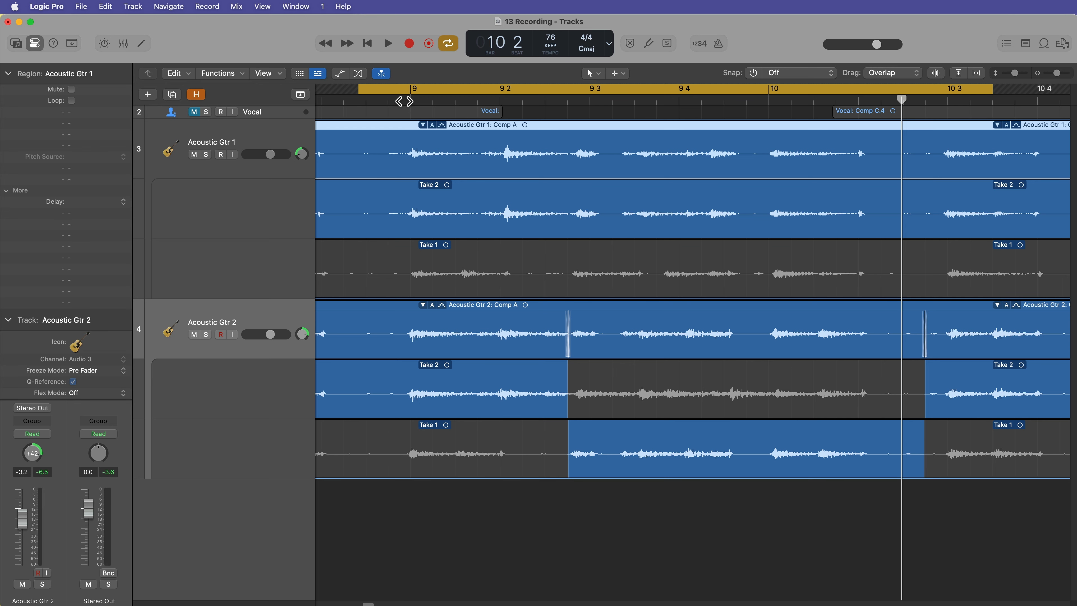
pyautogui.doubleClick(404, 101)
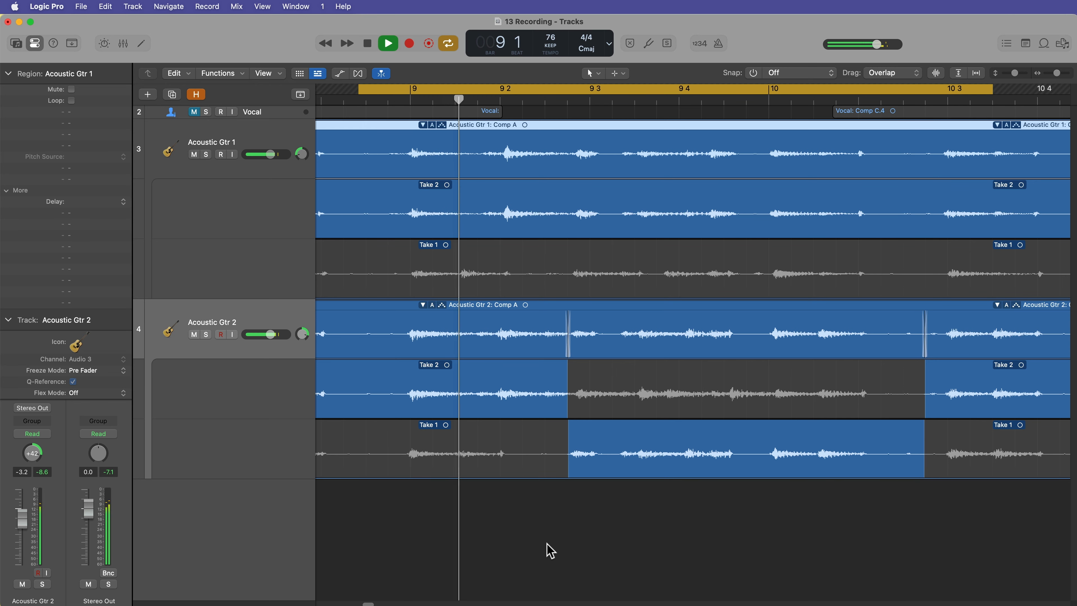
# Turn off cycle mode and play back both guitar tracks from about bar 10 beat 4.
pyautogui.press('super+Left')
pyautogui.press('super+Left')
pyautogui.press('super+Left')
pyautogui.press('super+Left')
pyautogui.press('c')
pyautogui.press('space')
pyautogui.click(765, 103)
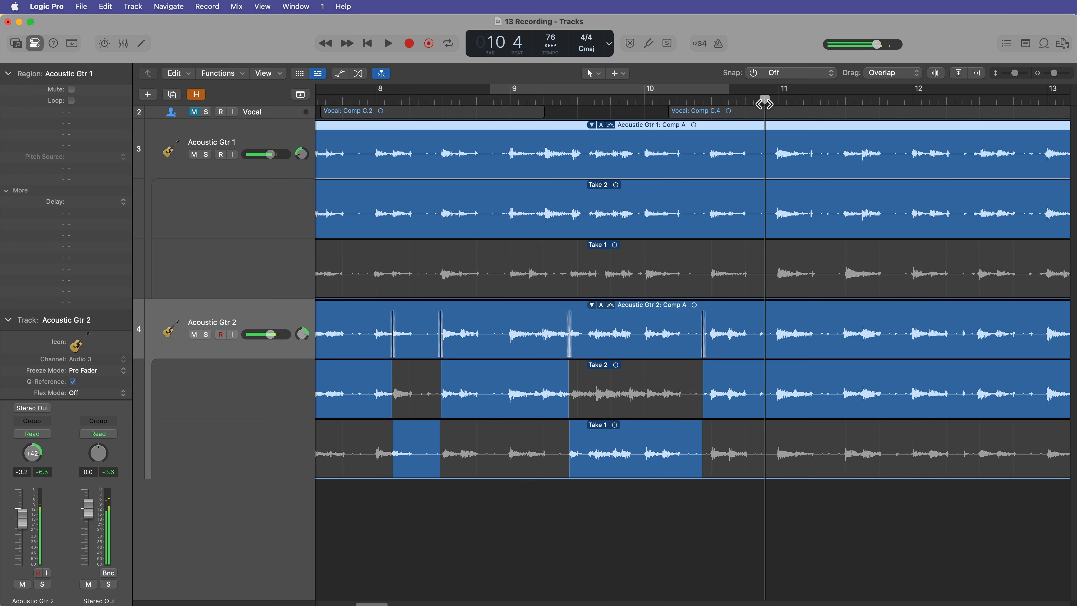
pyautogui.press('space')
pyautogui.hscroll(5, 682, 443)
pyautogui.hscroll(4, 674, 450)
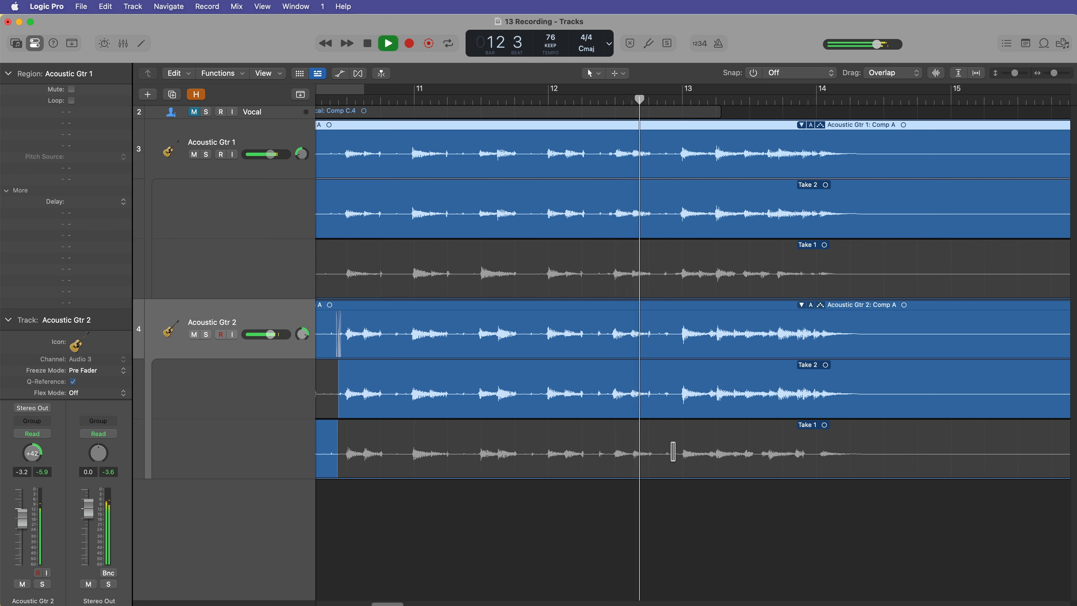
pyautogui.press('space')
# Play back the guitars between bar 12 beats 1 and 4 up close to locate the weak notes.
pyautogui.click(573, 98)
pyautogui.scroll(5, 575, 99)
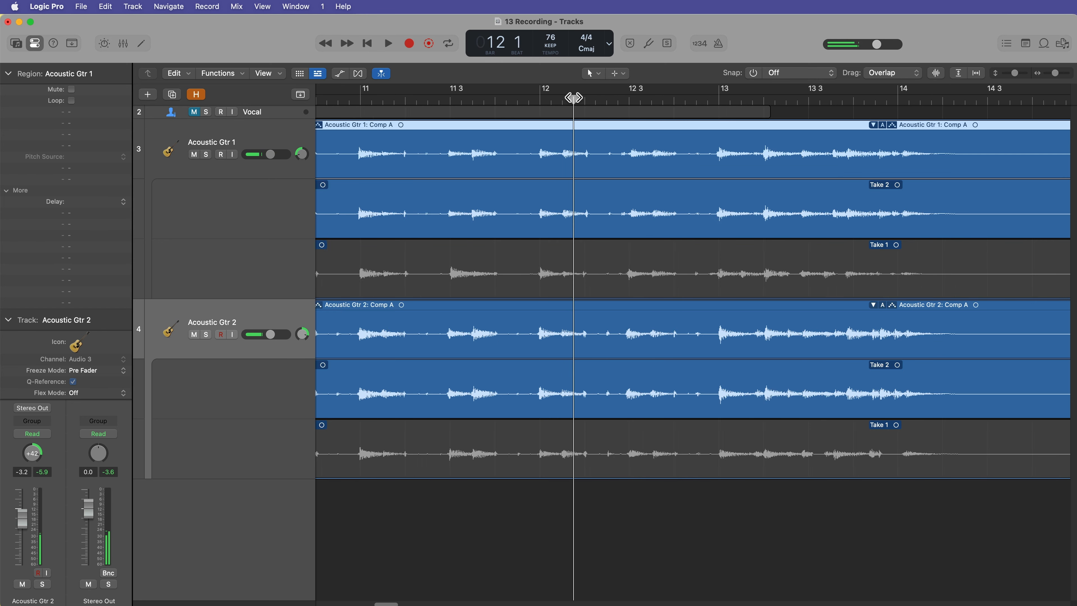
pyautogui.hscroll(2, 569, 100)
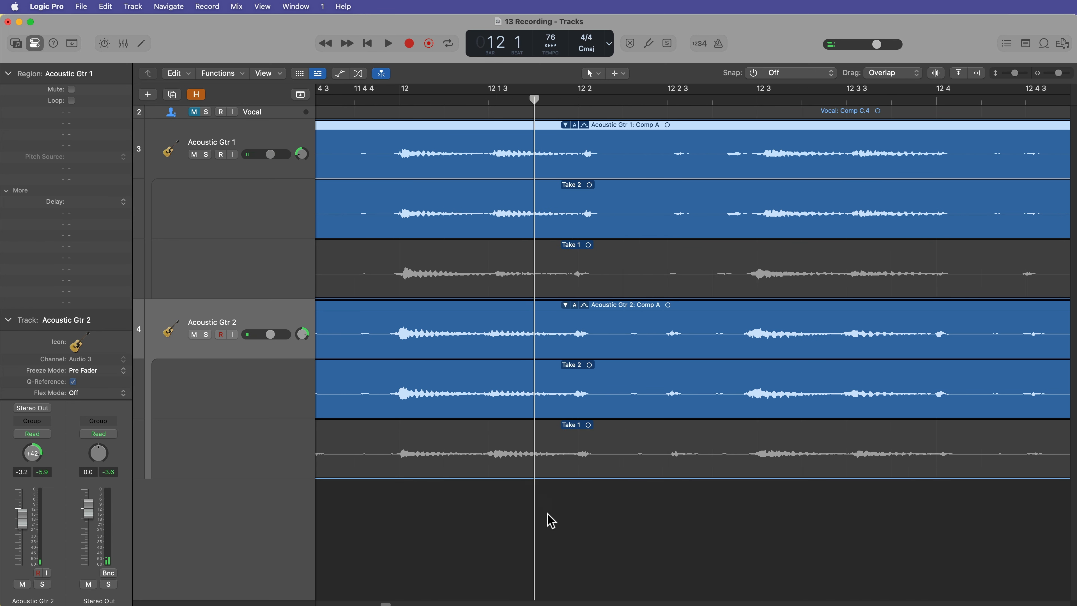
pyautogui.press('space')
pyautogui.press('space')
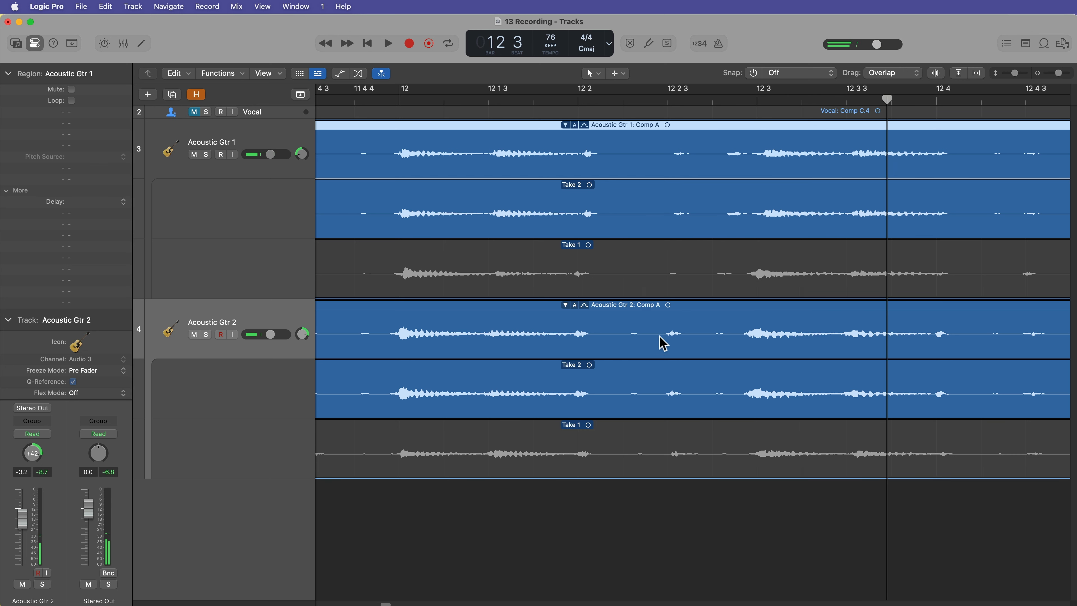
# Try Take 1 of Acoustic Gtr 2 from just before bar 12 to just before bar 12 beat 3, and play it back.
pyautogui.hscroll(-1, 536, 342)
pyautogui.hscroll(-2, 538, 348)
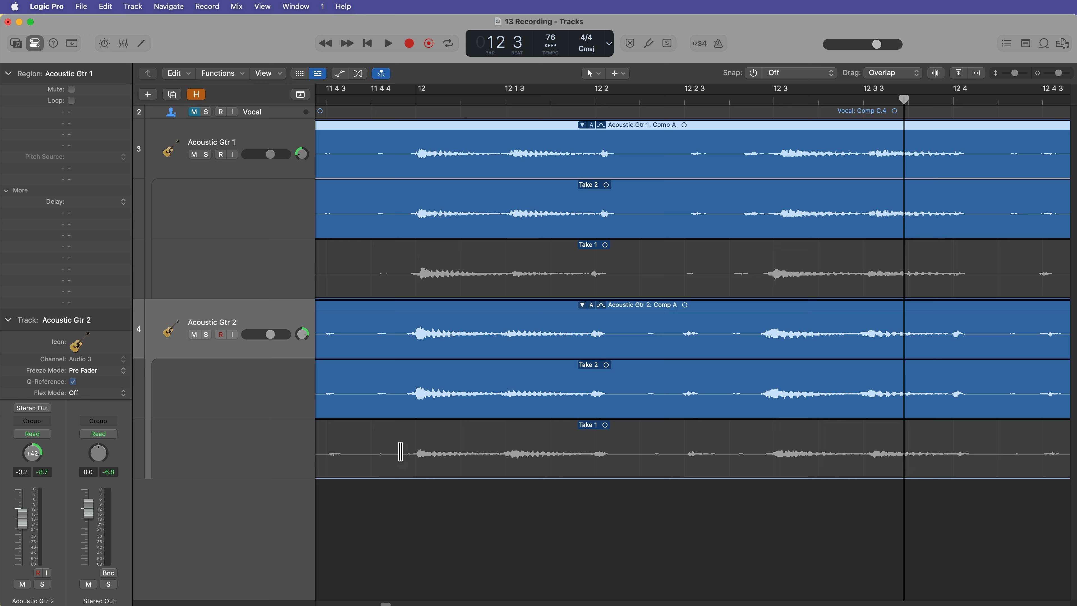
pyautogui.moveTo(396, 453); pyautogui.dragTo(754, 469)
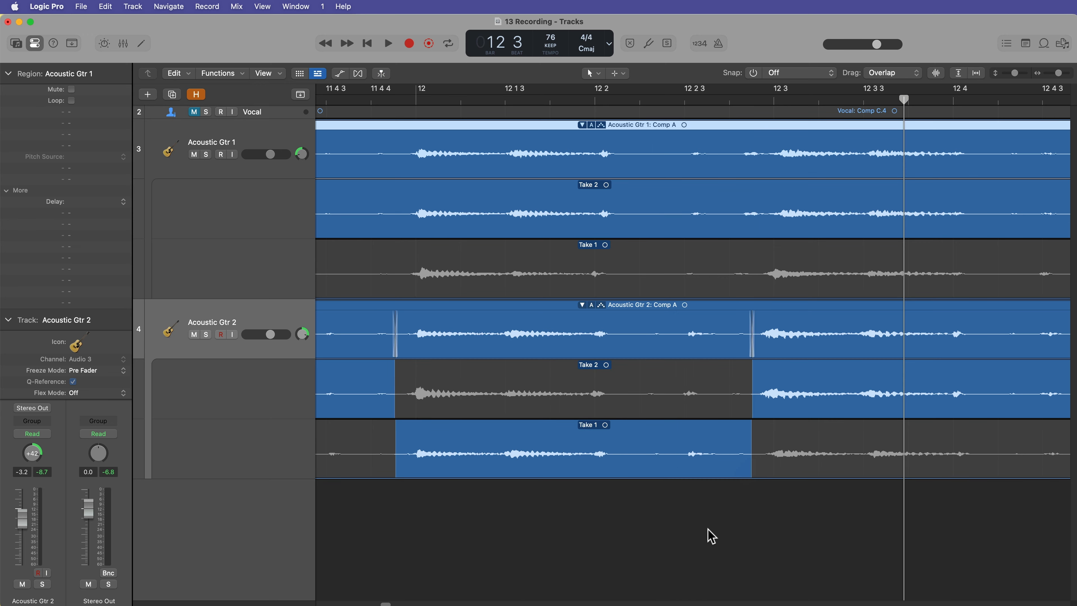
pyautogui.hscroll(-5, 450, 241)
pyautogui.click(354, 100)
pyautogui.press('super+Left')
pyautogui.press('super+Left')
pyautogui.press('super+Left')
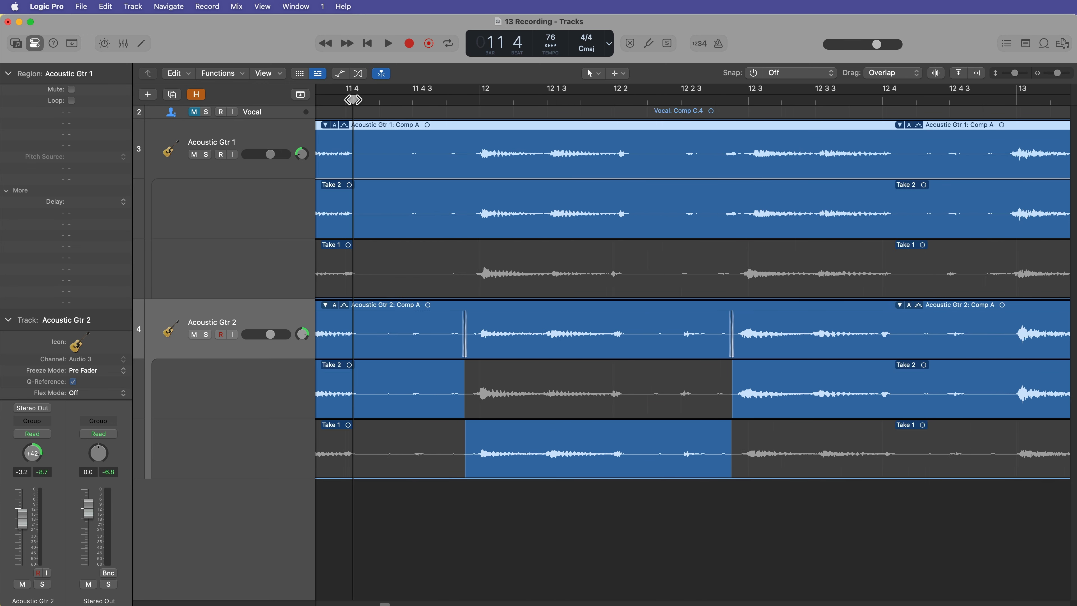
pyautogui.press('space')
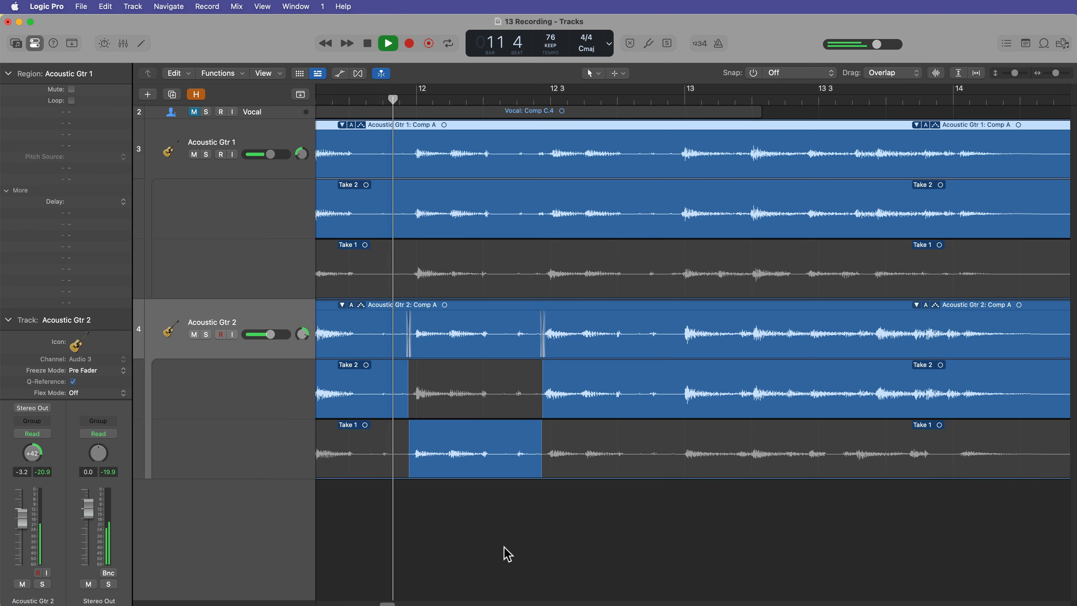
pyautogui.hscroll(-4, 501, 553)
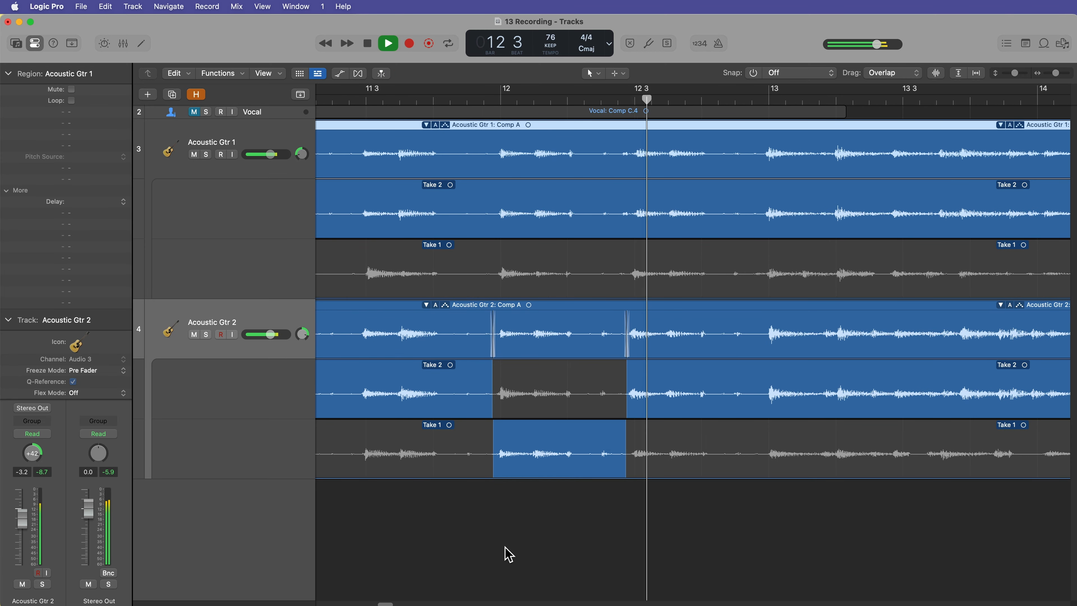
pyautogui.press('space')
# Try ending the Take 1 section of Acoustic Gtr 2 shortly after bar 12 beat 2, and play back a cycle around bar 12.
pyautogui.moveTo(626, 429); pyautogui.dragTo(597, 429)
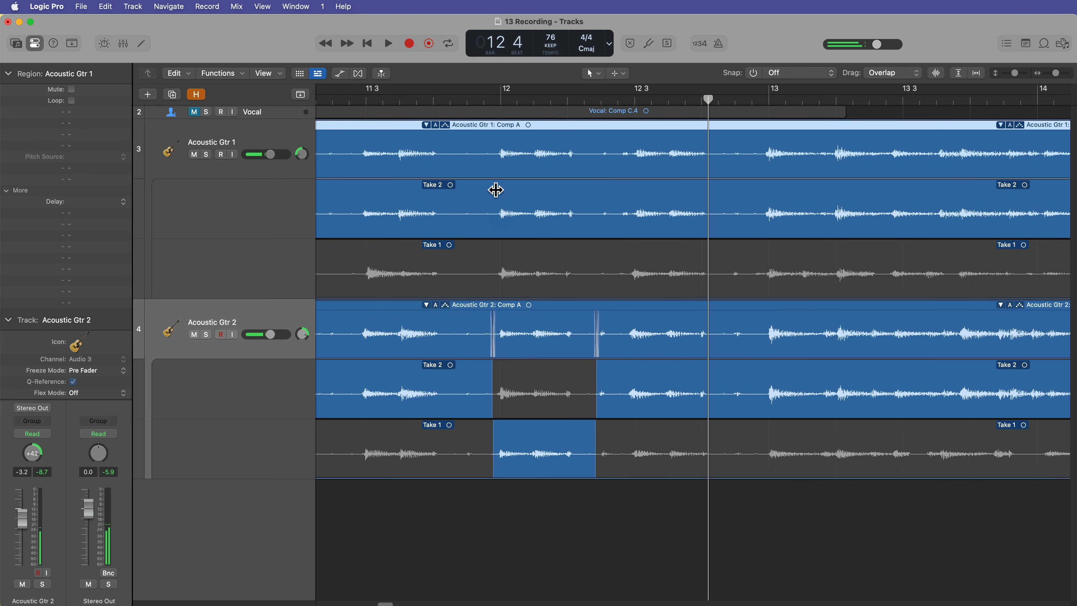
pyautogui.click(450, 100)
pyautogui.press('space')
pyautogui.moveTo(418, 99); pyautogui.dragTo(819, 99)
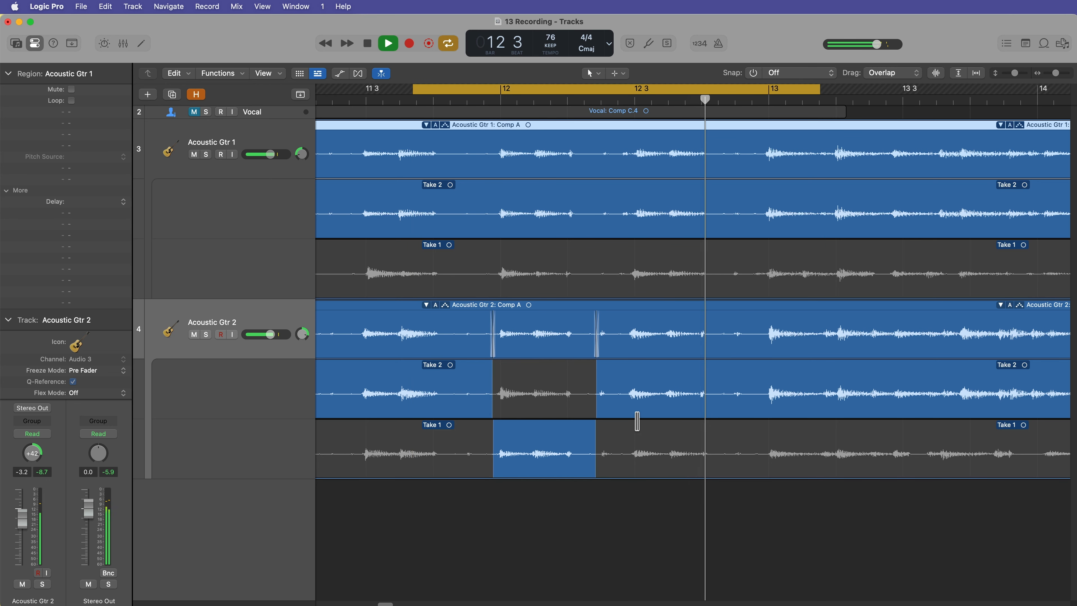
pyautogui.press('space')
# Split Take 2 of Acoustic Gtr 1 midway through bar 12 beat 2 and just after bar 12 beat 4.
pyautogui.press('super+Right')
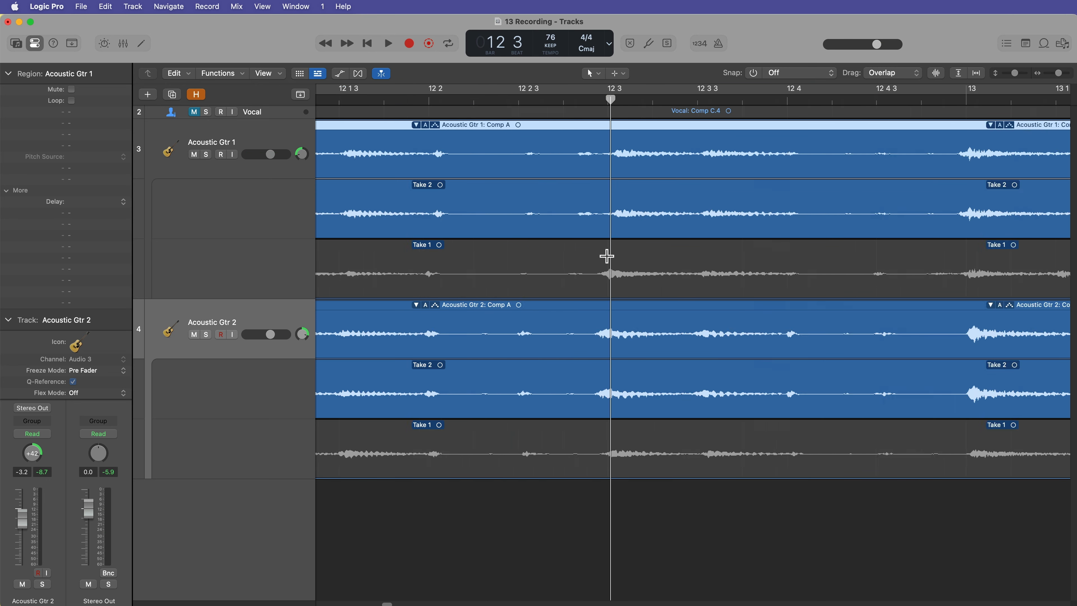
pyautogui.press('super+Right')
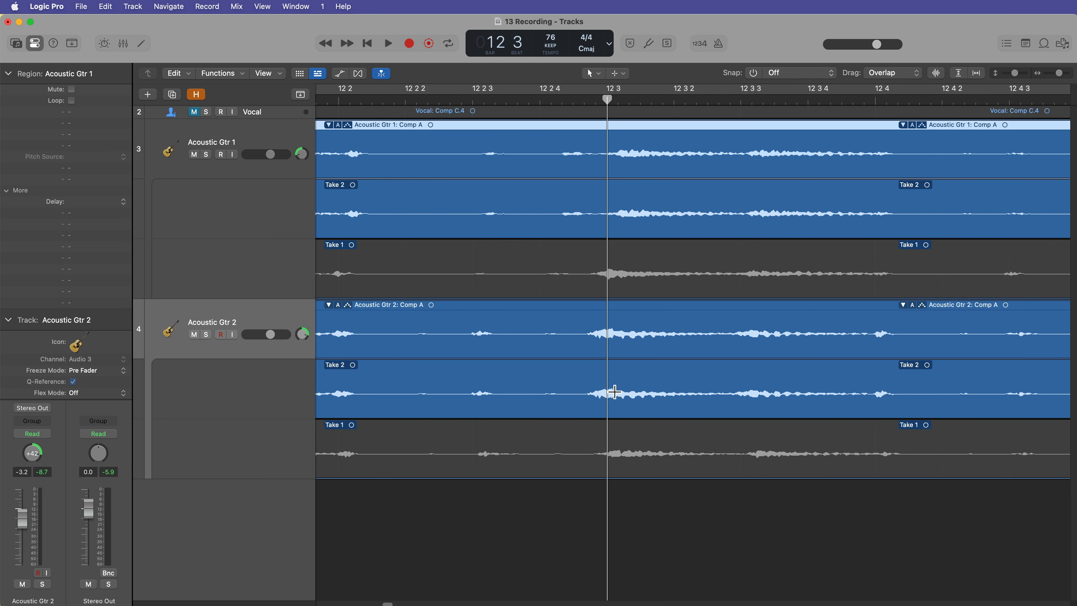
pyautogui.click(540, 98)
pyautogui.press('super+t')
pyautogui.click(933, 98)
pyautogui.press('super+t')
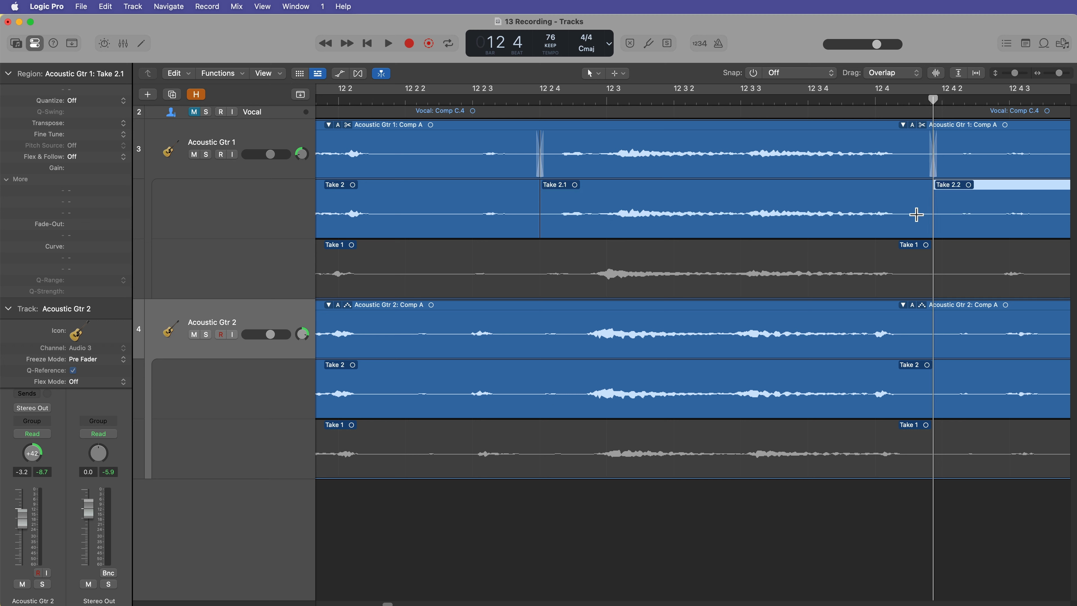
# Nudge the Take 2.1 slice of Acoustic Gtr 1 slightly earlier and extend the start of Take 2.2 to close the gap.
pyautogui.moveTo(714, 213); pyautogui.dragTo(698, 214)
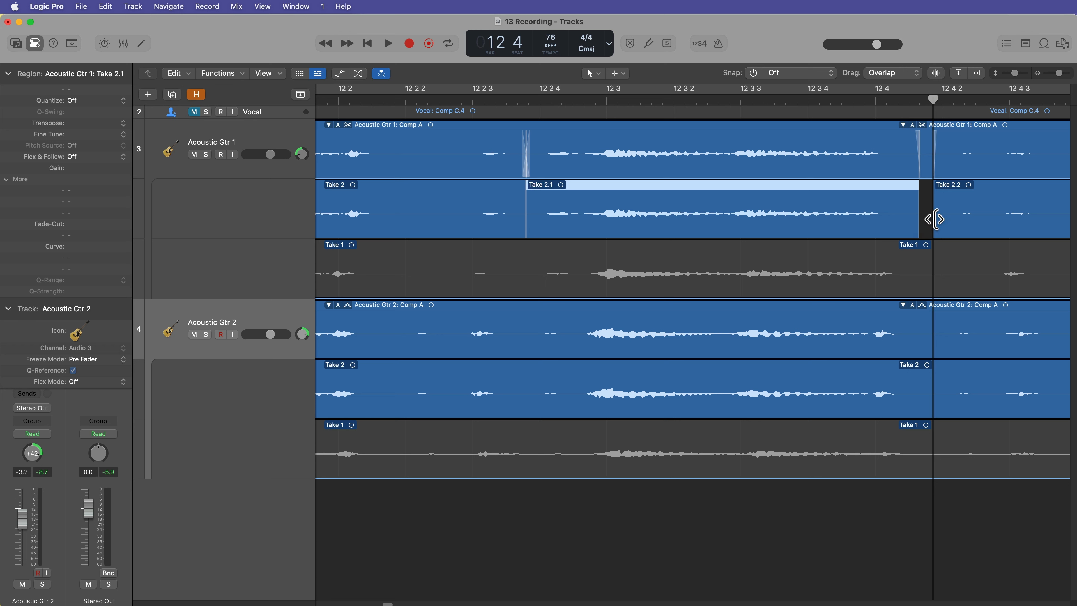
pyautogui.moveTo(934, 220)
pyautogui.mouseDown()
pyautogui.moveTo(912, 221)
pyautogui.moveTo(917, 211)
pyautogui.mouseUp()
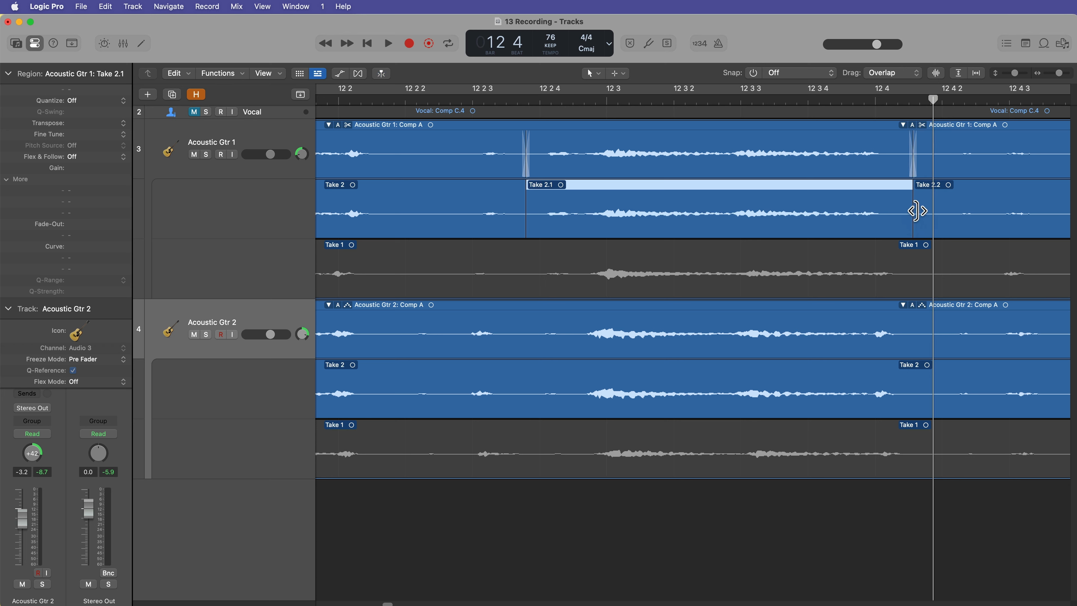
# Play back the edited passage through bar 14, and replay the ending from about bar 13 beat 3.
pyautogui.press('super+Left')
pyautogui.press('super+Left')
pyautogui.press('super+Left')
pyautogui.press('super+Left')
pyautogui.press('super+Left')
pyautogui.click(349, 101)
pyautogui.press('space')
pyautogui.press('super+Right')
pyautogui.press('super+Right')
pyautogui.press('super+Right')
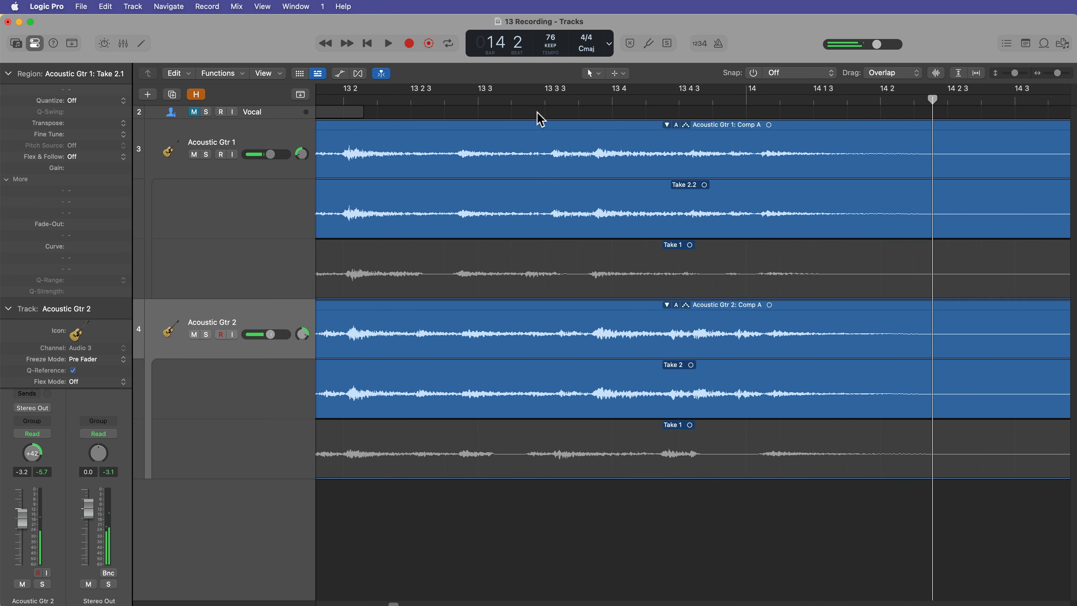
pyautogui.click(541, 101)
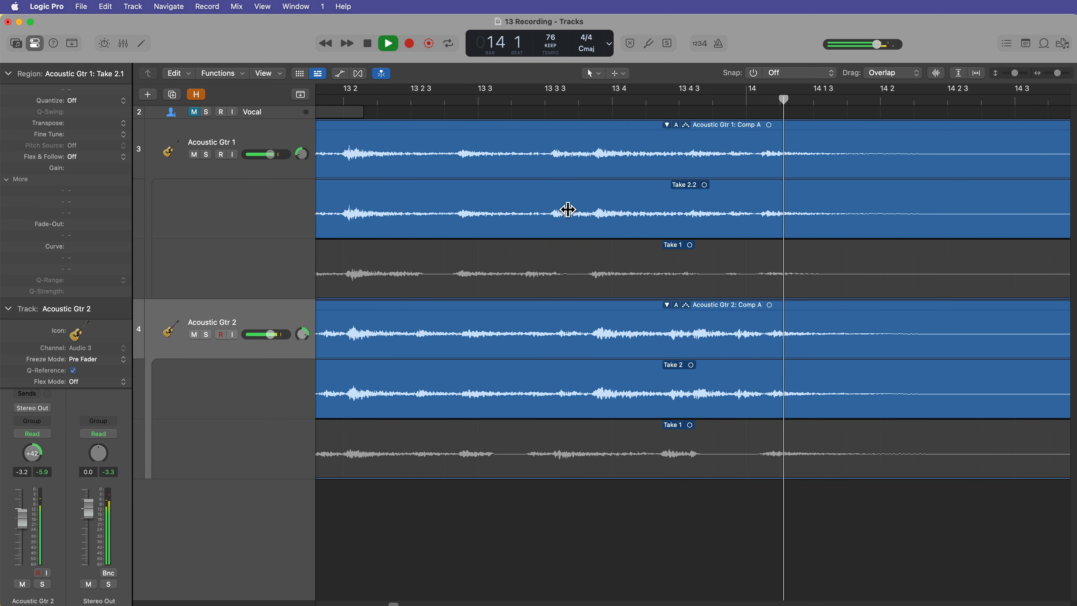
pyautogui.press('space')
# Split Take 2 of Acoustic Gtr 2 just before bar 13, and nudge the part after the split slightly earlier.
pyautogui.hscroll(-5, 590, 359)
pyautogui.hscroll(-1, 596, 363)
pyautogui.hscroll(-3, 596, 362)
pyautogui.moveTo(462, 100); pyautogui.dragTo(462, 108)
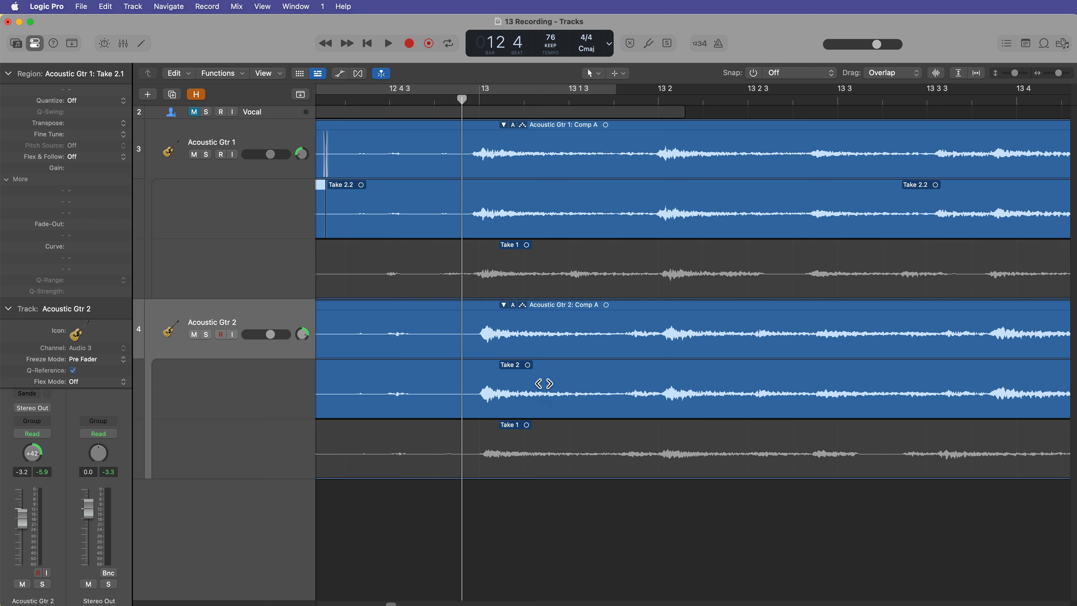
pyautogui.click(523, 305)
pyautogui.click(486, 385)
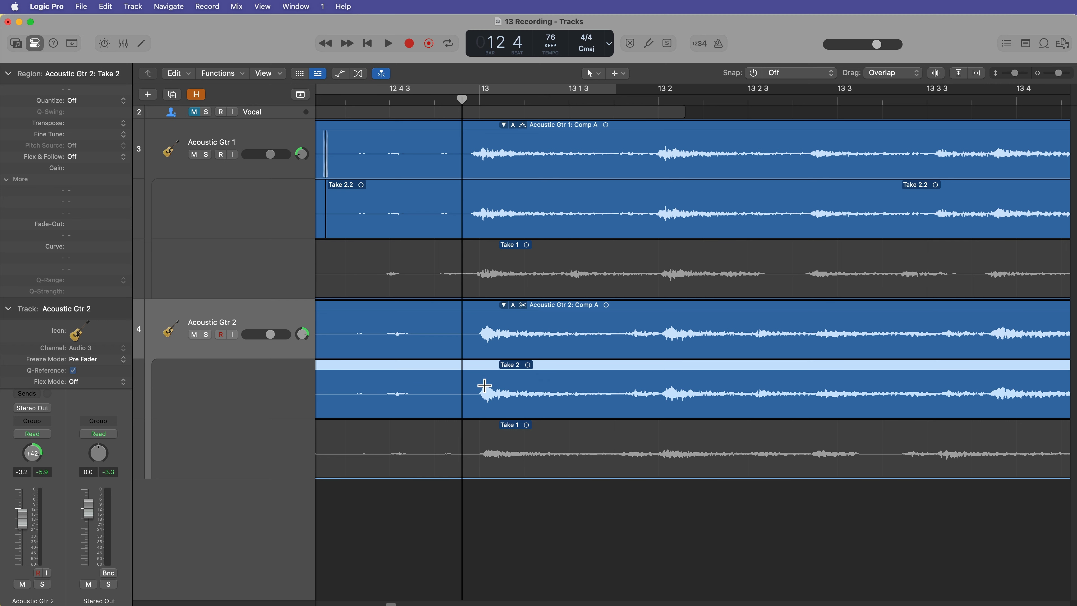
pyautogui.press('super+t')
pyautogui.moveTo(538, 409); pyautogui.dragTo(537, 410)
pyautogui.click(522, 306)
pyautogui.click(576, 541)
# Play back the ending of both guitar tracks from just before bar 13 into bar 14.
pyautogui.press('space')
pyautogui.press('super+Left')
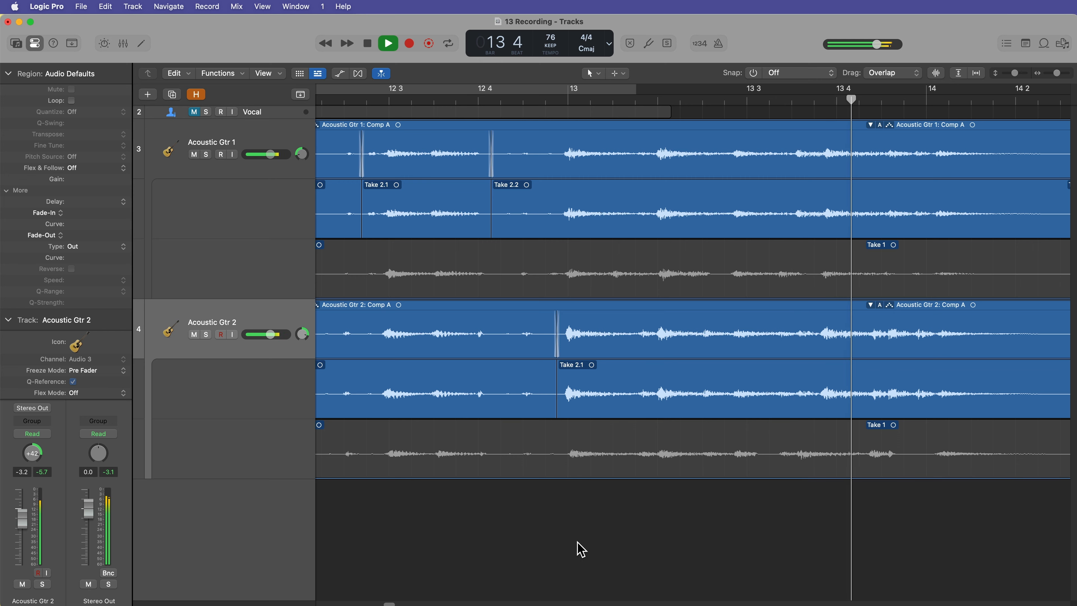
pyautogui.press('super+Left')
pyautogui.press('super+Left')
pyautogui.press('super+Left')
pyautogui.press('super+Left')
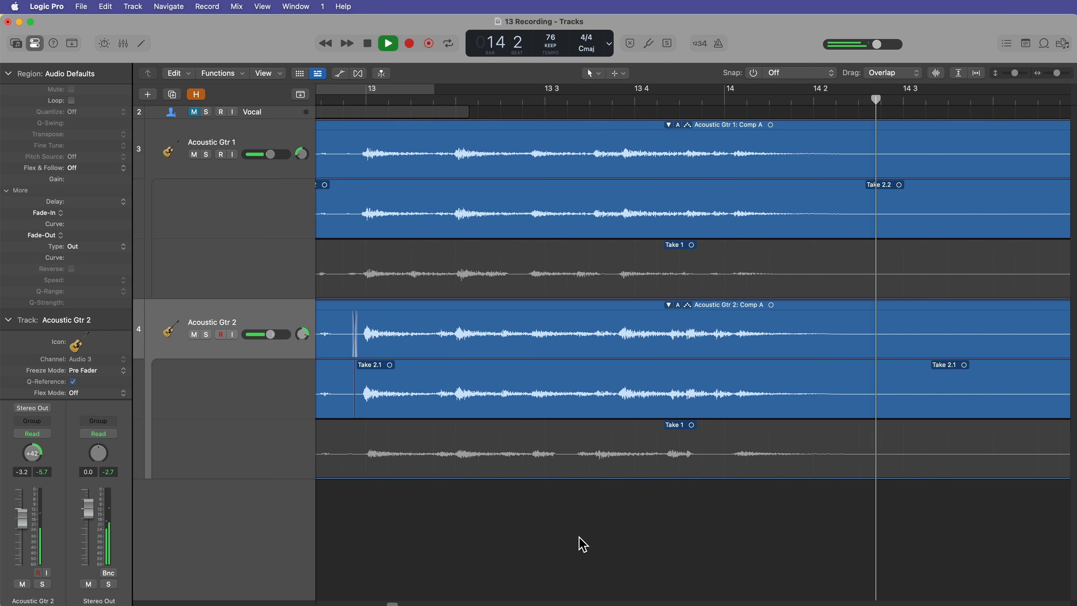
pyautogui.press('super+Left')
pyautogui.press('space')
# Play back the comped guitar tracks from about bar 7.
pyautogui.press('Return')
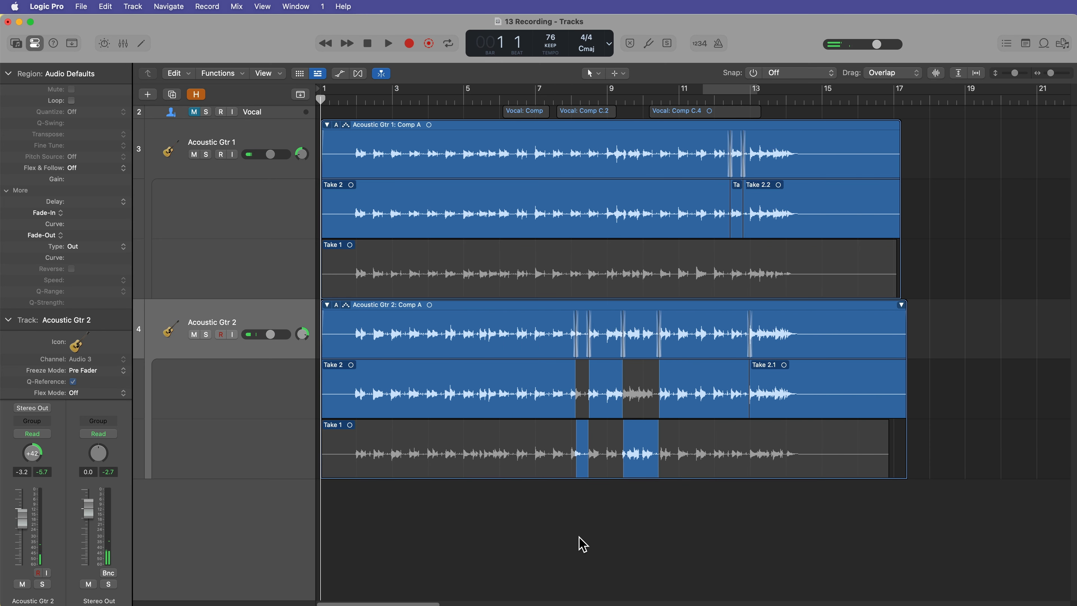
pyautogui.click(544, 101)
pyautogui.press('space')
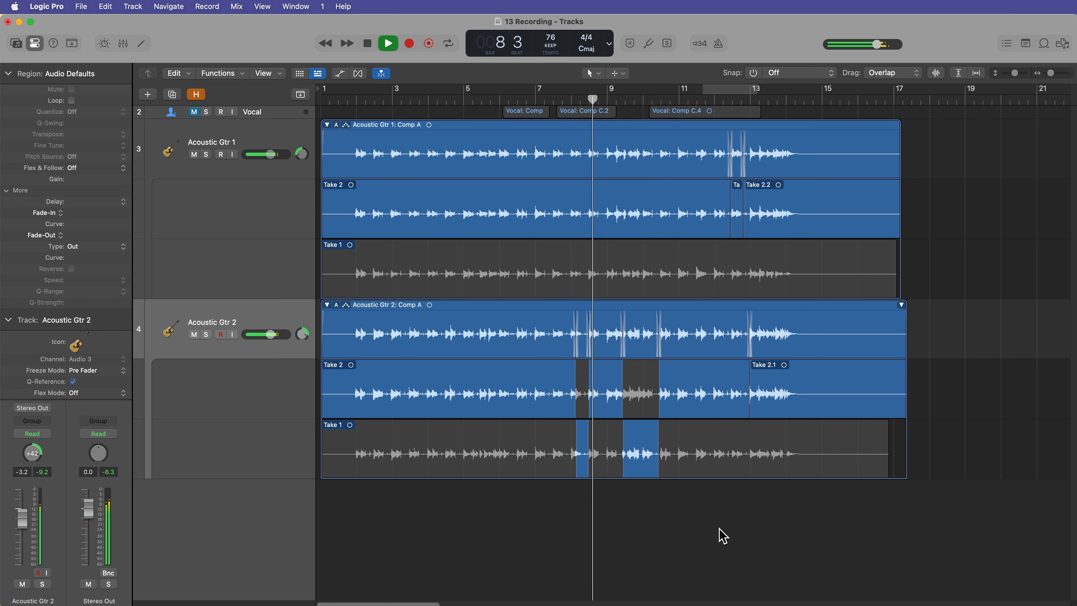